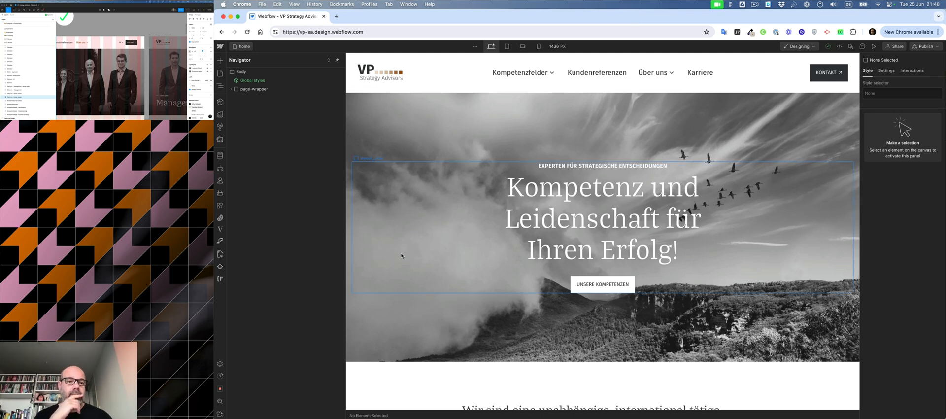
Step: Open the site's Localization settings
left_click(219, 363)
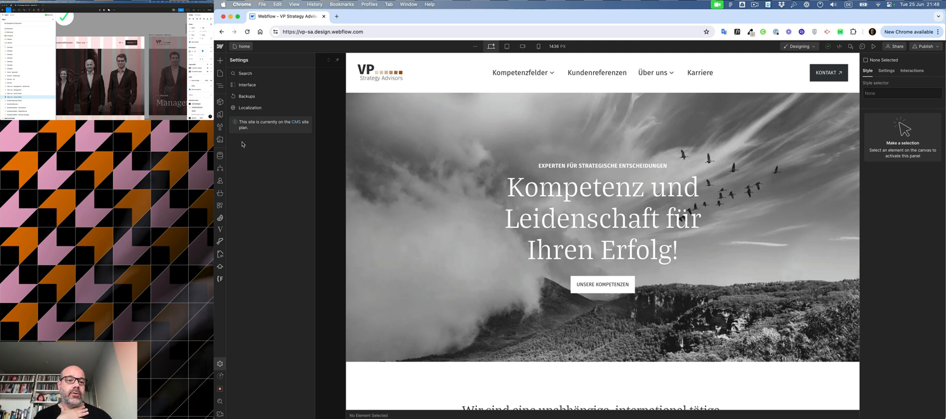
left_click(246, 108)
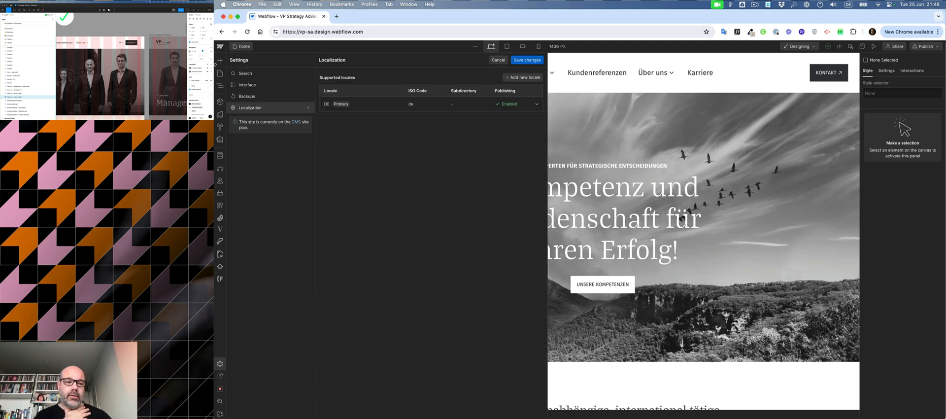
left_click(220, 47)
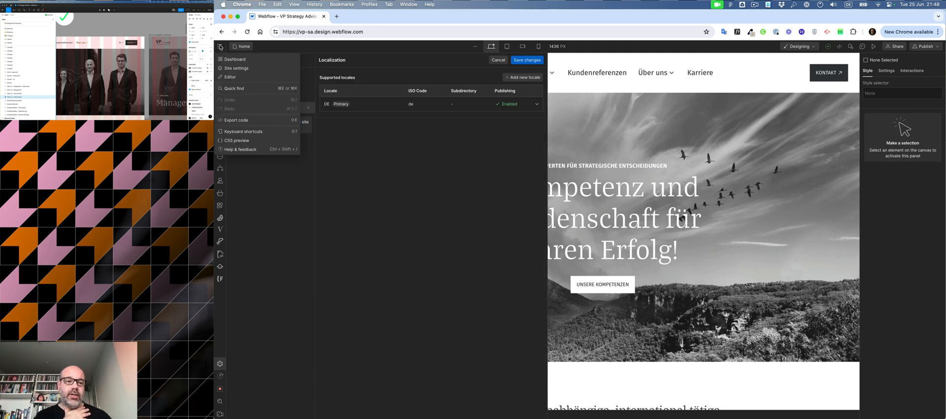
left_click(235, 69)
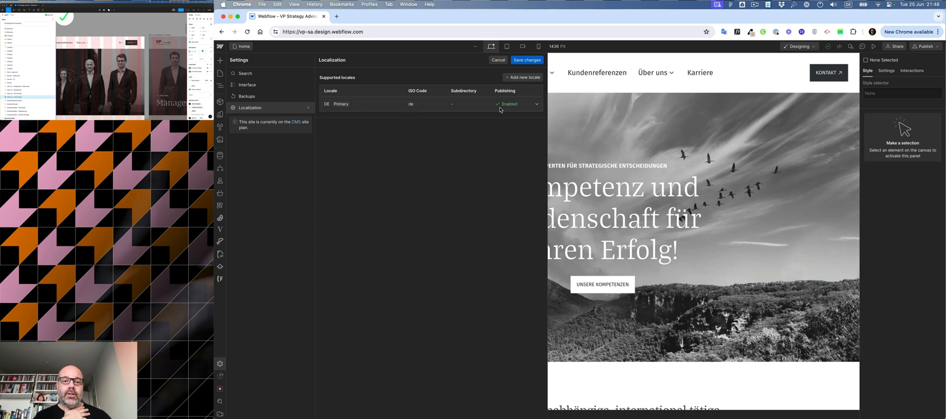
Step: Add a new locale and choose English from the locale list
left_click(522, 78)
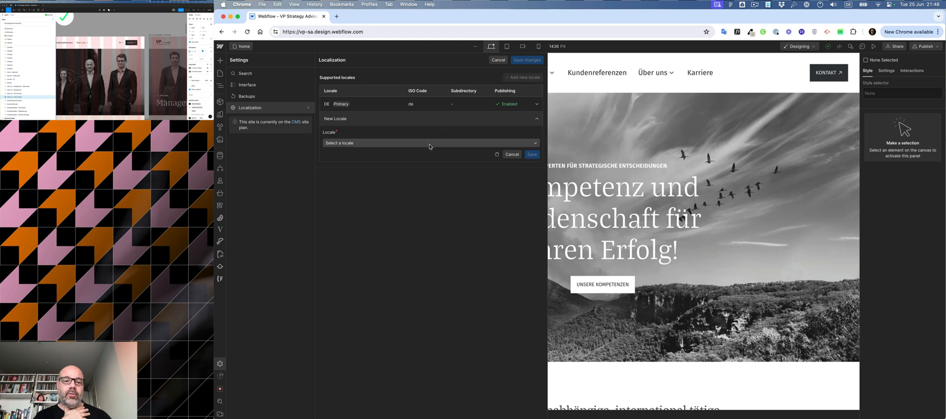
left_click(429, 144)
scroll(425, 153, "down", 10)
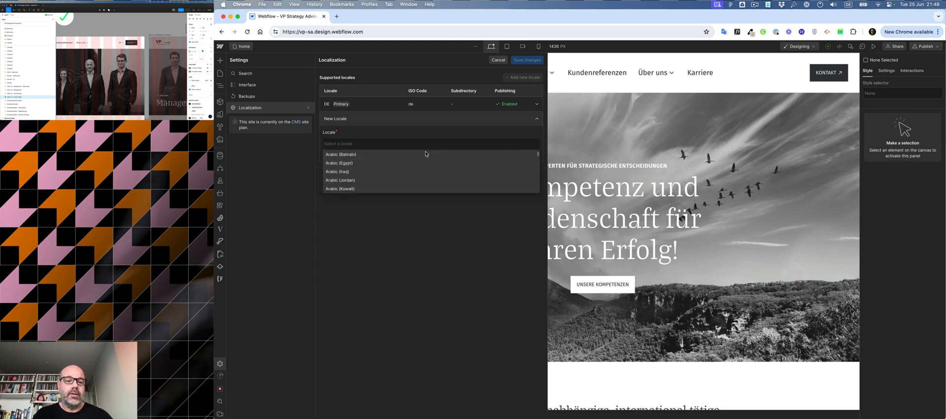
type("en")
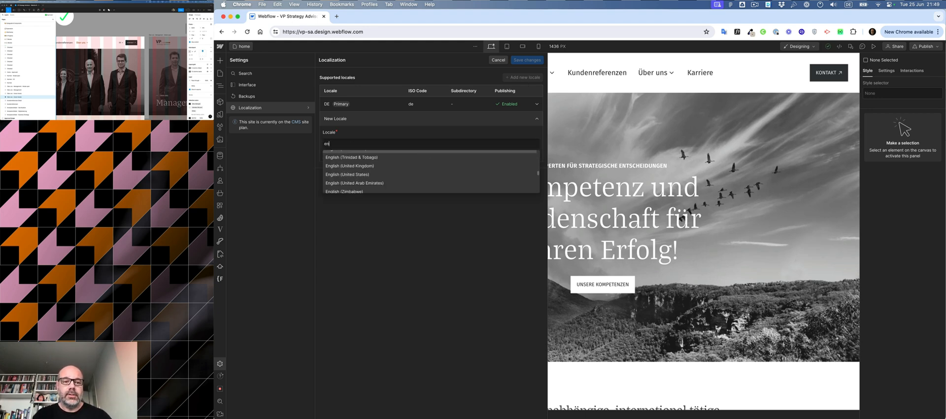
scroll(425, 163, "up", 5)
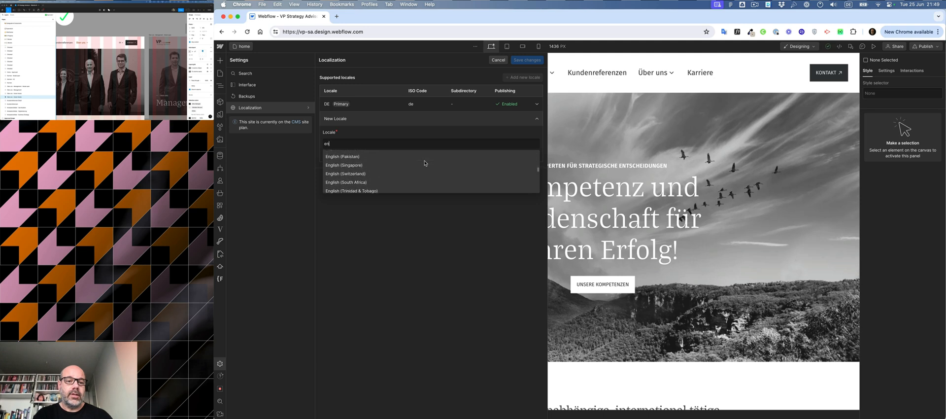
scroll(425, 163, "up", 5)
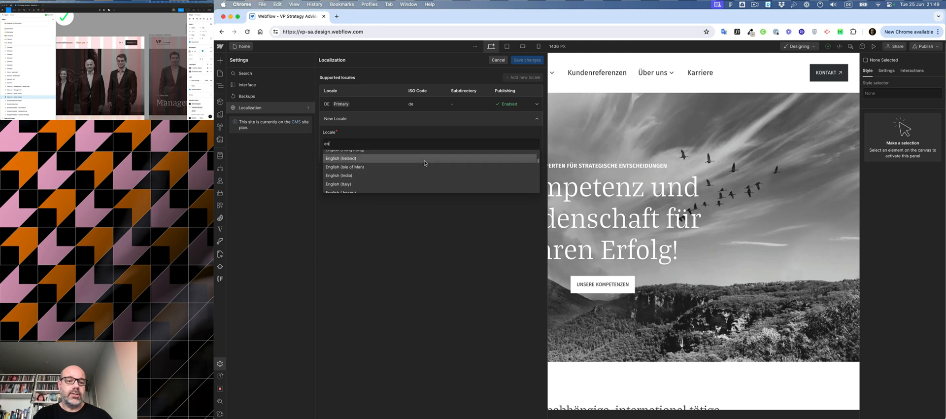
scroll(425, 164, "up", 2)
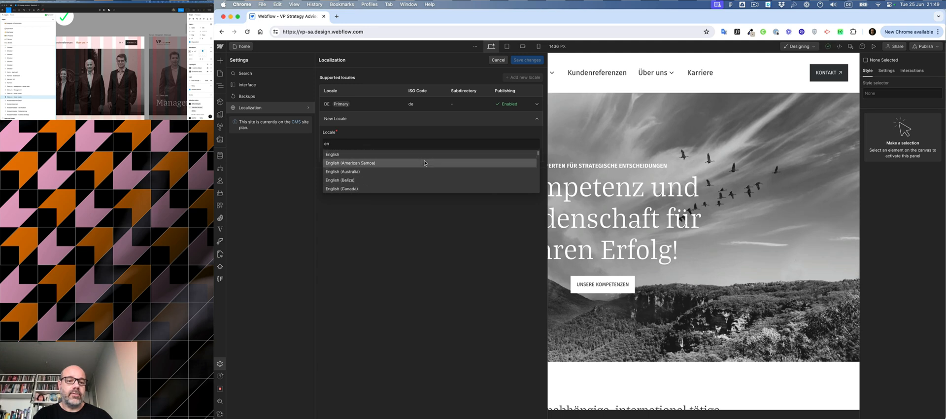
left_click(387, 153)
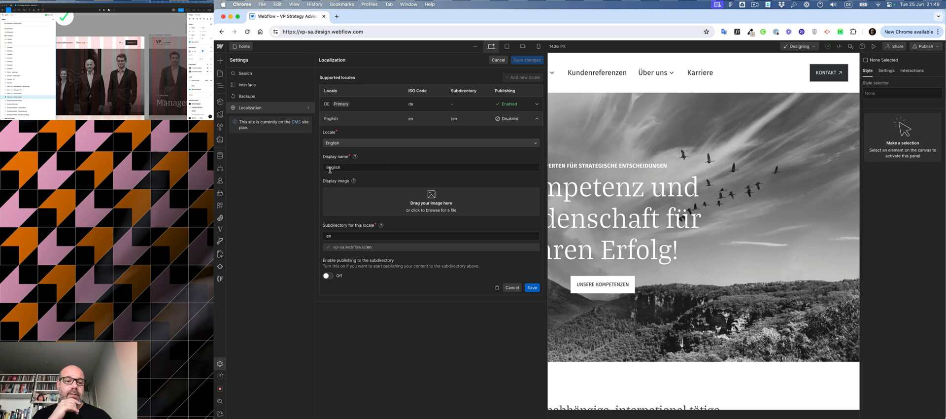
Step: Set the new locale's display name to EN
left_click_drag(329, 168, 360, 170)
type("N")
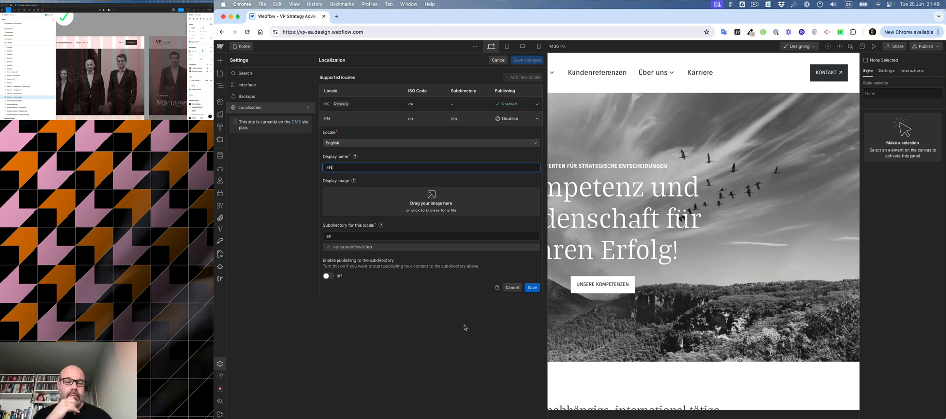
Step: Enable publishing to the subdirectory for the EN locale and save the localization changes
left_click(330, 275)
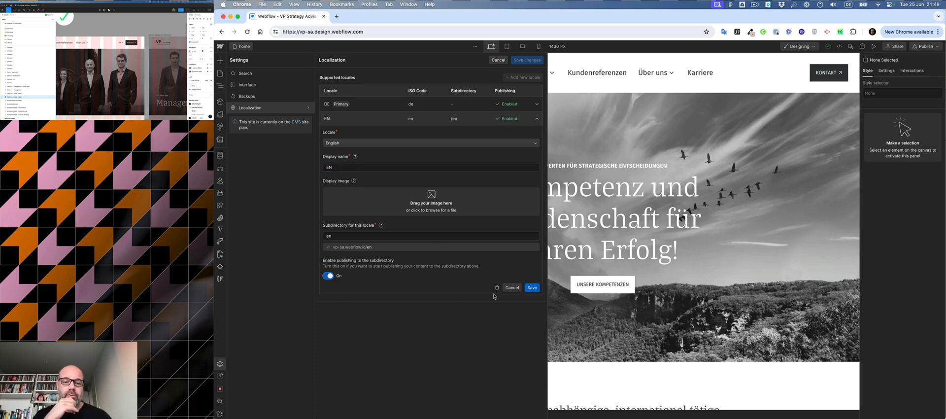
left_click(532, 287)
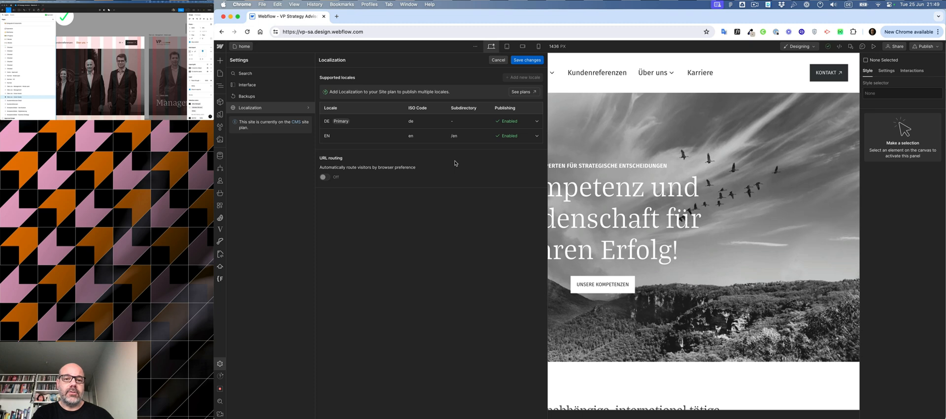
left_click(524, 60)
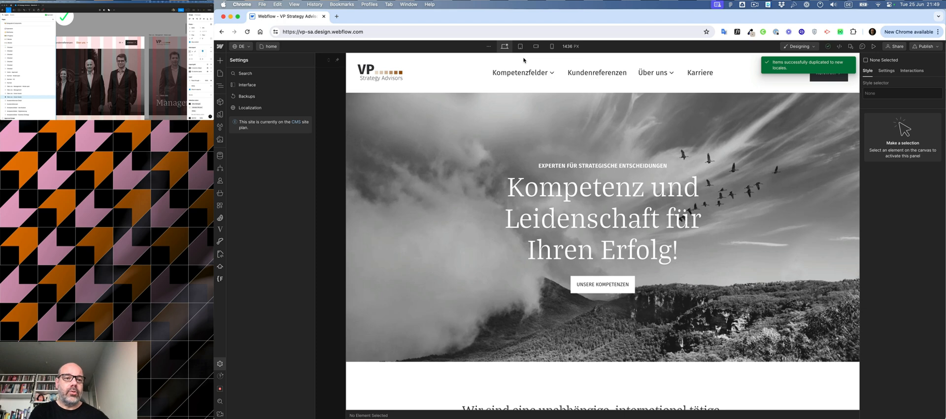
Step: Switch the designer to the EN locale
left_click(242, 46)
left_click(244, 69)
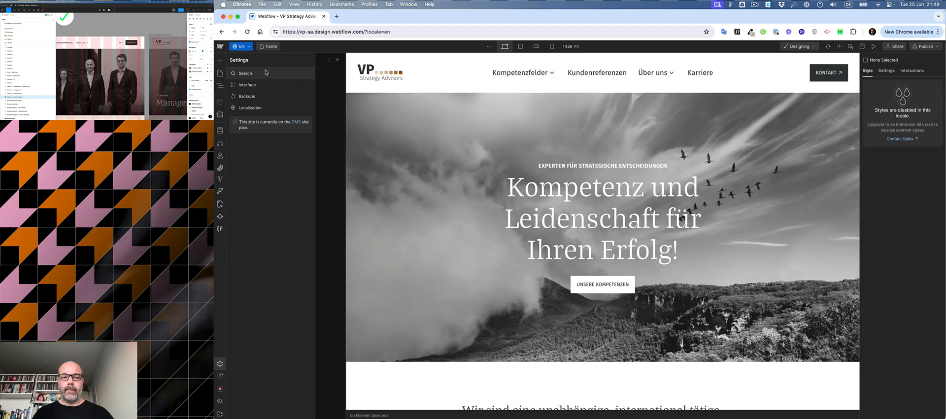
Step: Open and close the home page's settings in the EN locale
left_click(220, 74)
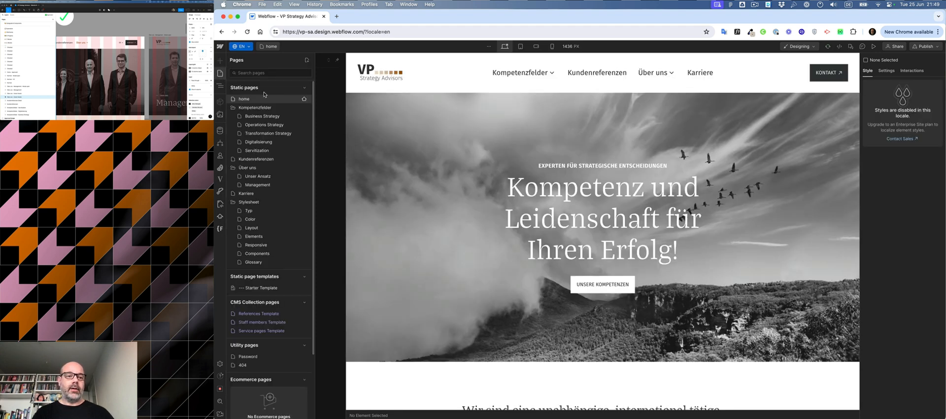
left_click(304, 99)
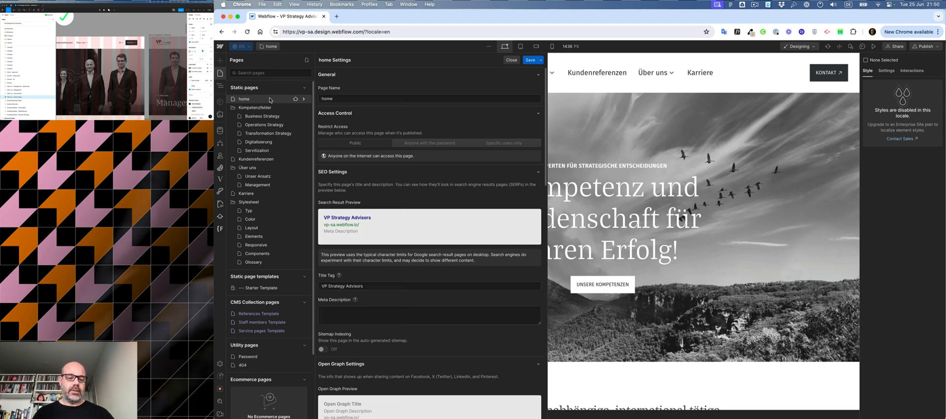
left_click(511, 60)
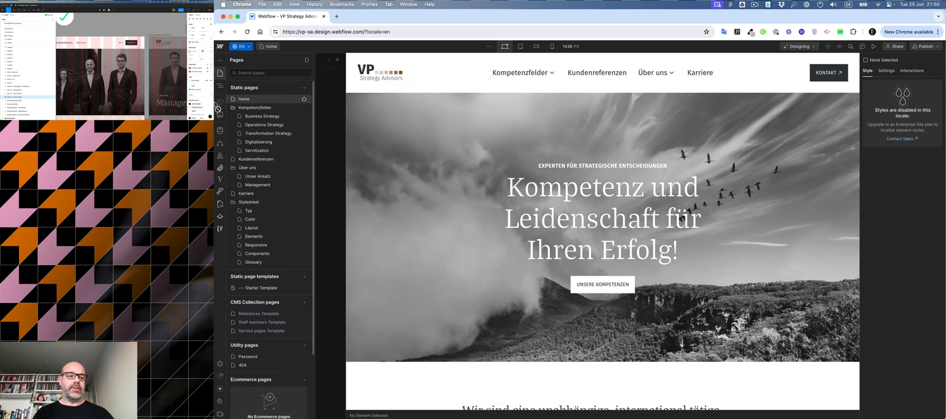
Step: Translate the home page's Body element into EN
left_click(221, 86)
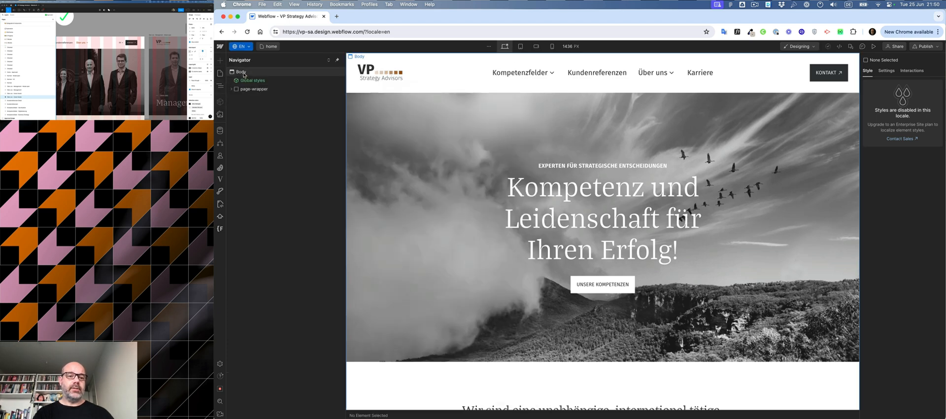
left_click(243, 72)
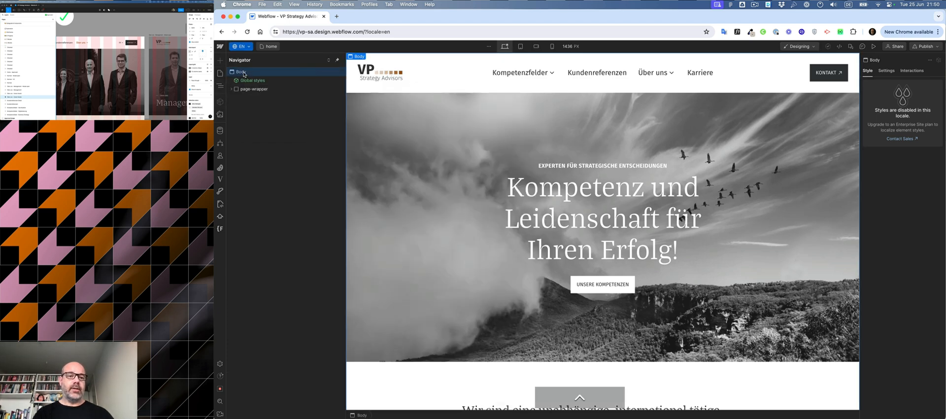
right_click(244, 73)
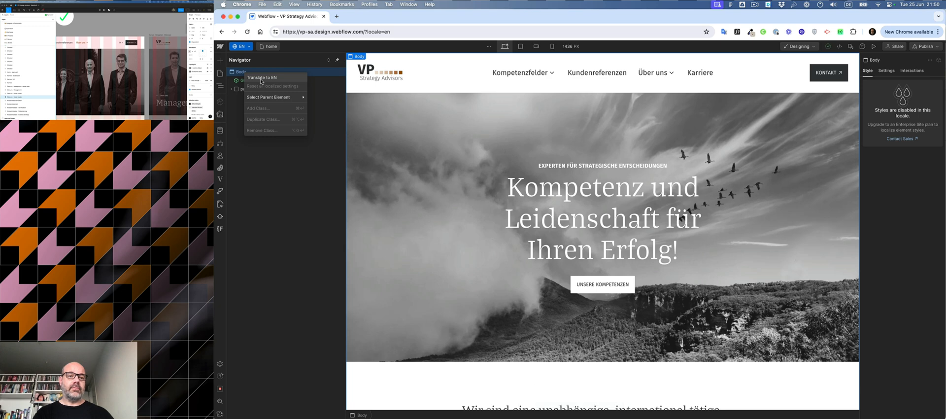
left_click(261, 79)
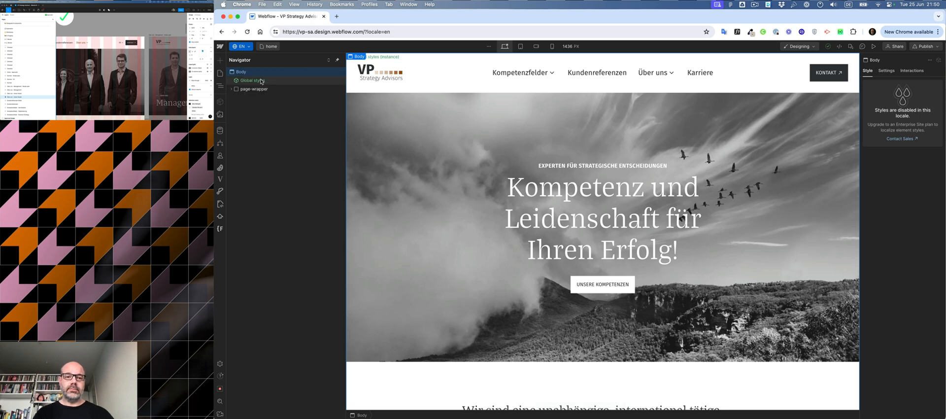
Step: Open the Business Strategy page in the EN locale
left_click(245, 47)
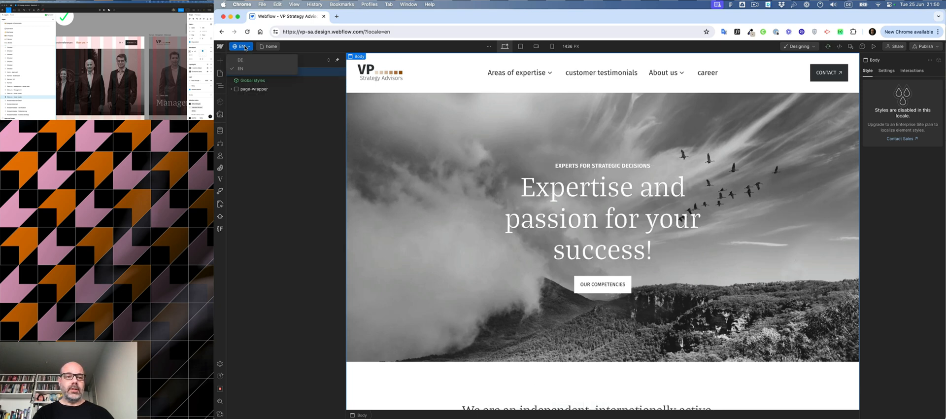
left_click(245, 46)
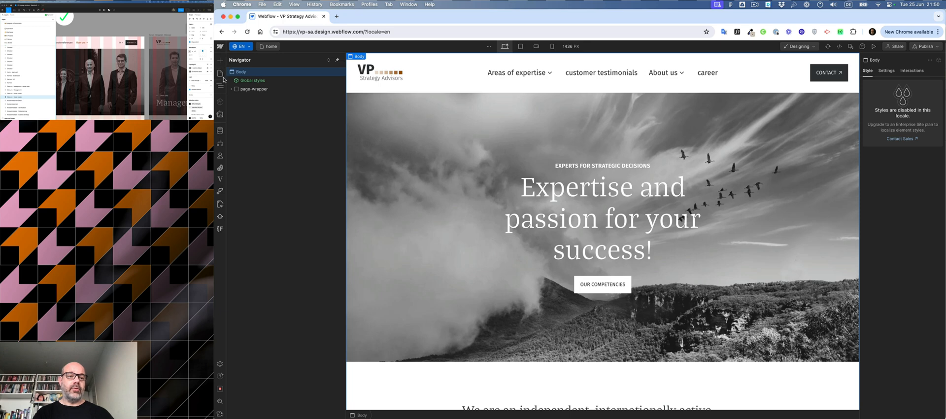
left_click(221, 73)
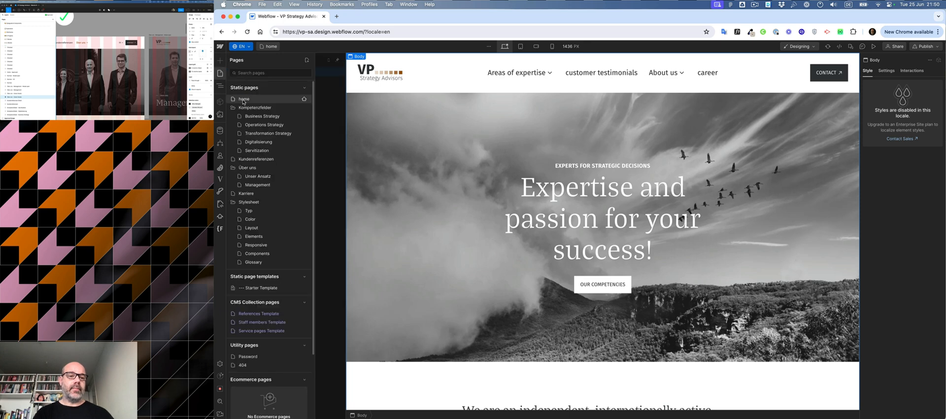
left_click(261, 117)
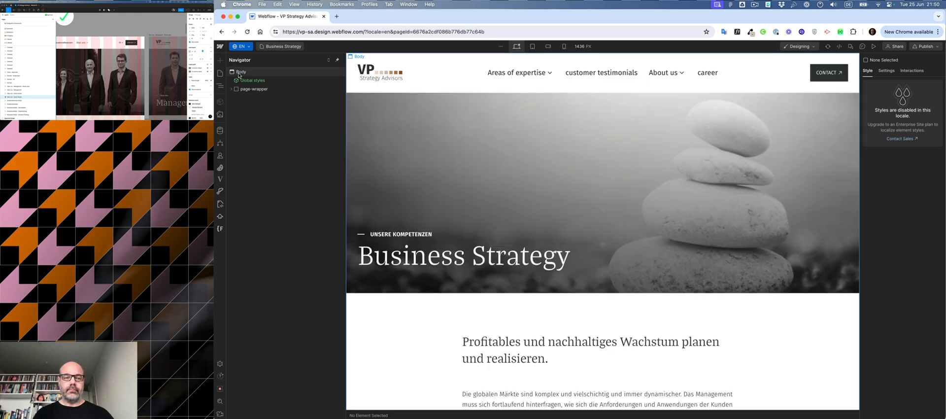
Step: Translate the Business Strategy page's Body element into EN
right_click(239, 75)
left_click(244, 73)
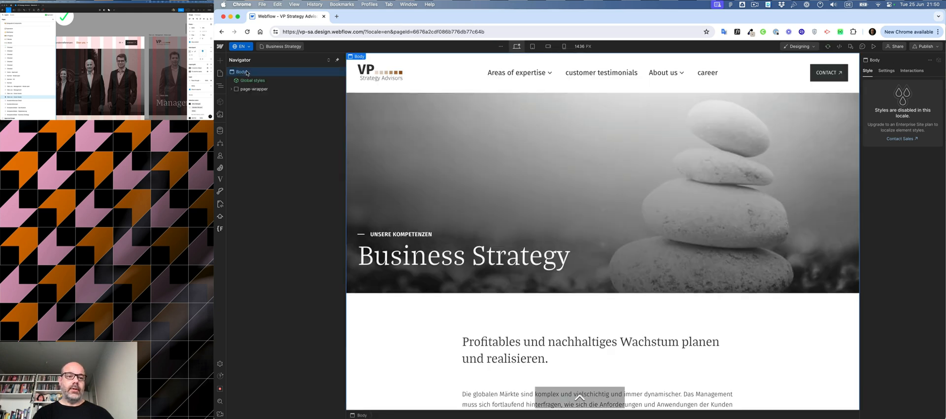
right_click(246, 75)
left_click(253, 77)
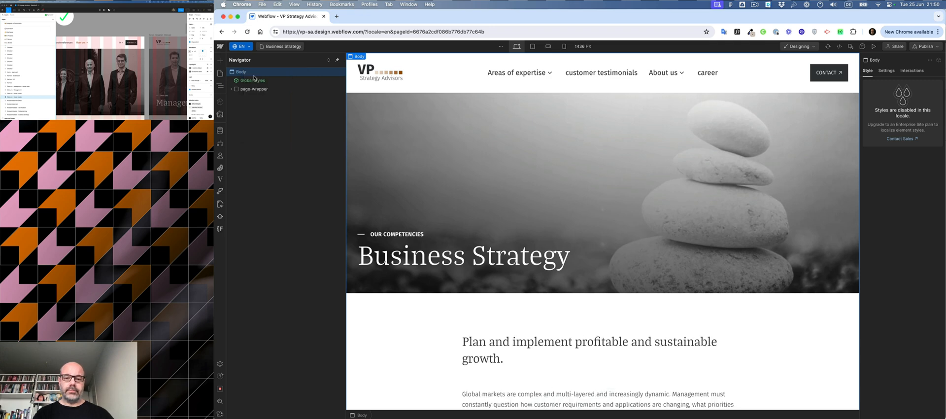
scroll(542, 268, "down", 5)
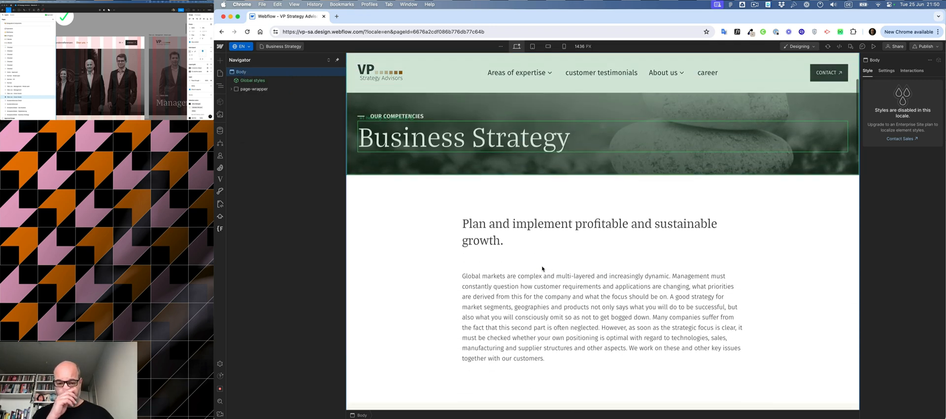
scroll(542, 271, "down", 3)
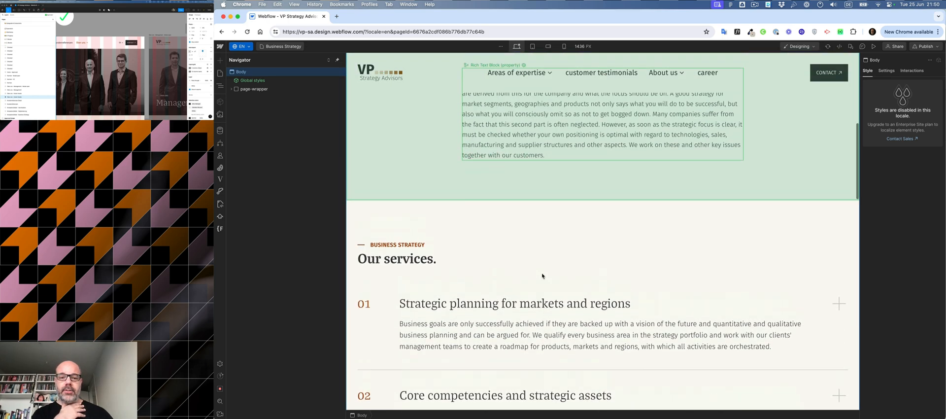
Step: Switch to the Excel website texts spreadsheet and review its English content column from the top
key("super+Tab")
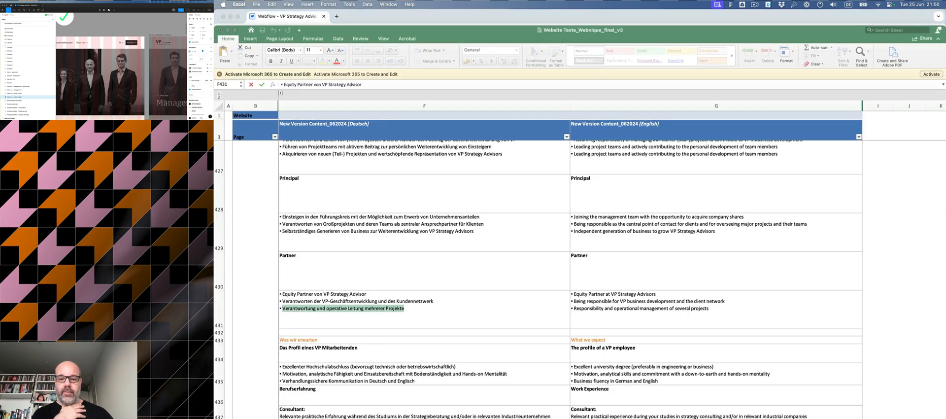
scroll(638, 387, "up", 20)
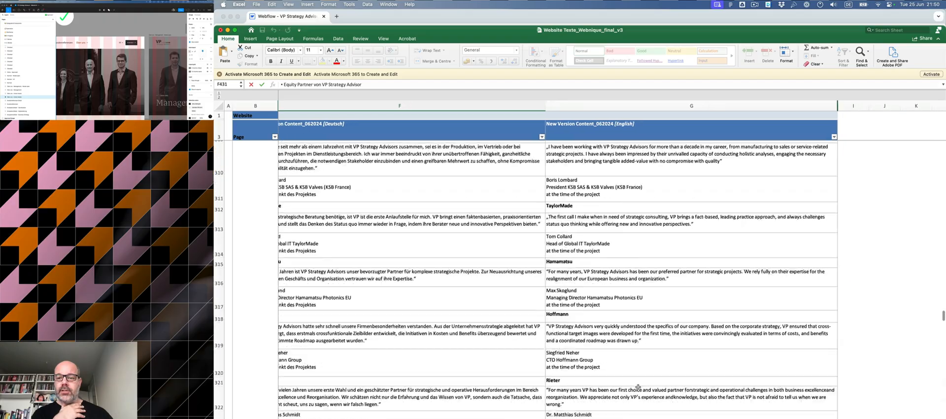
scroll(638, 387, "up", 20)
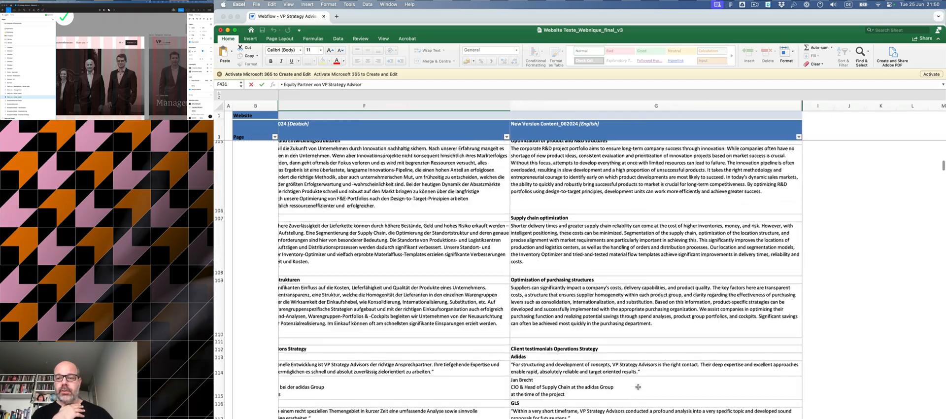
scroll(638, 386, "up", 20)
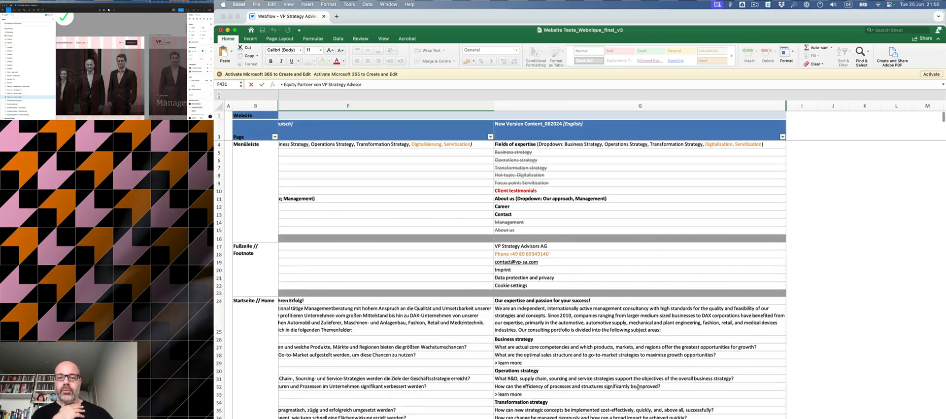
Step: Scroll further through the spreadsheet's German and English text rows, including the service and references sections
scroll(639, 387, "down", 3)
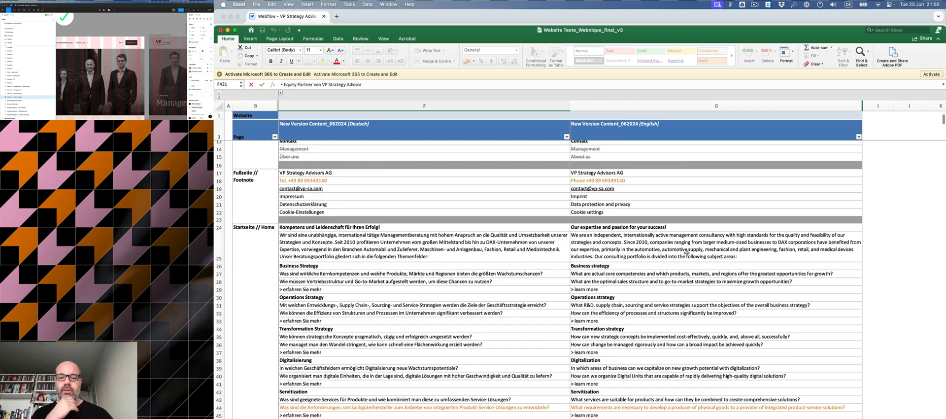
scroll(653, 319, "down", 5)
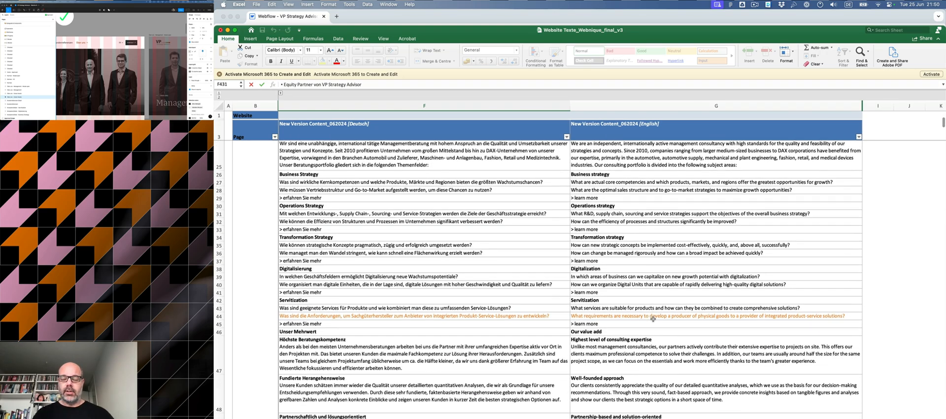
scroll(653, 318, "down", 5)
scroll(653, 319, "down", 15)
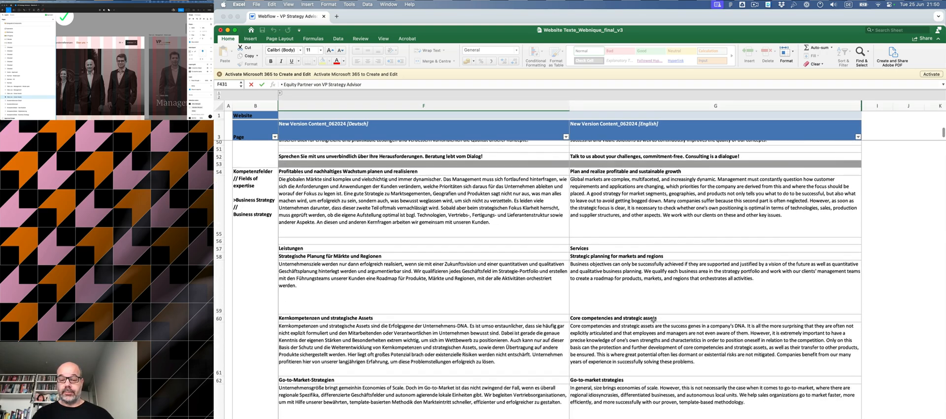
scroll(659, 328, "down", 15)
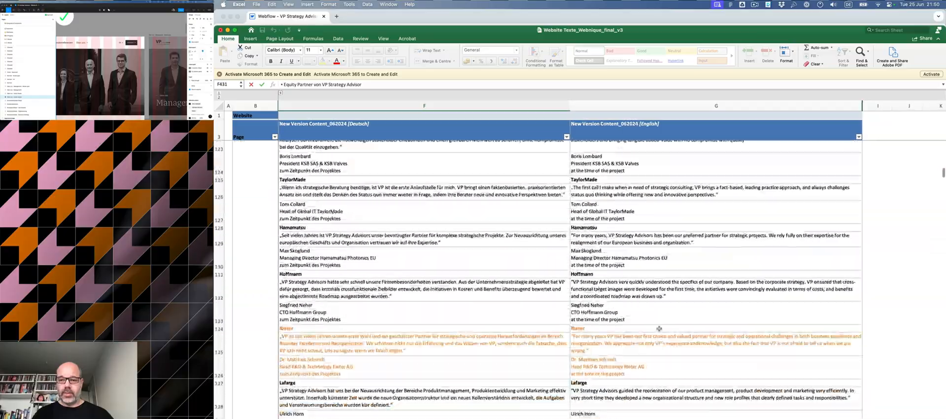
scroll(659, 329, "down", 15)
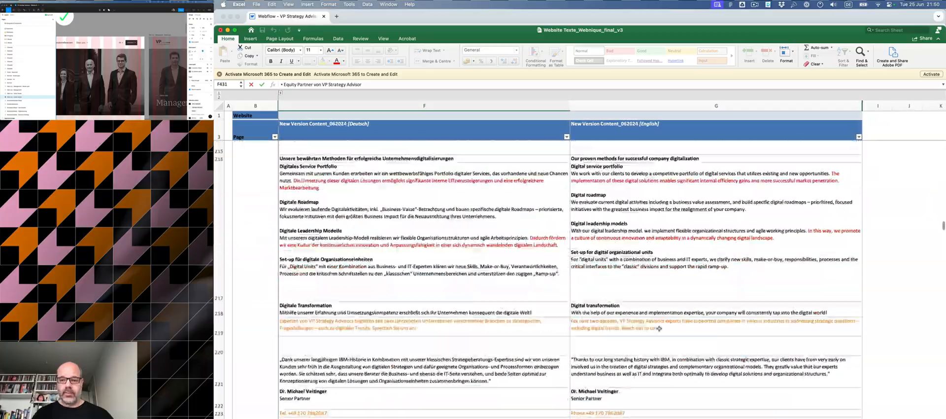
scroll(659, 327, "up", 20)
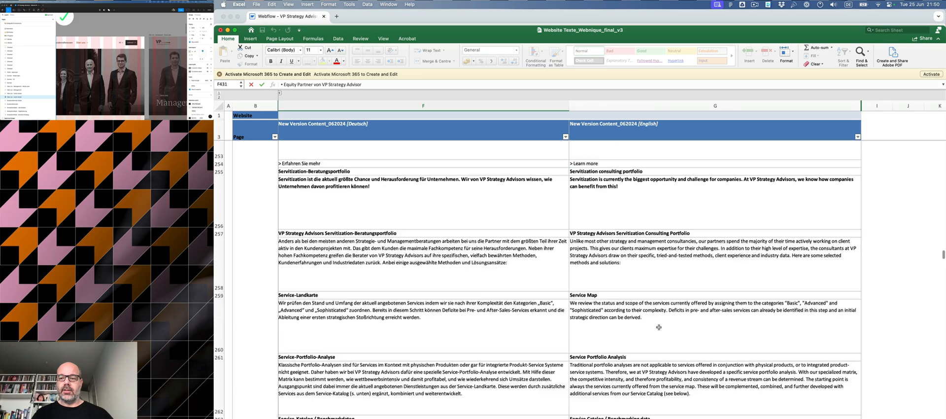
scroll(659, 326, "up", 20)
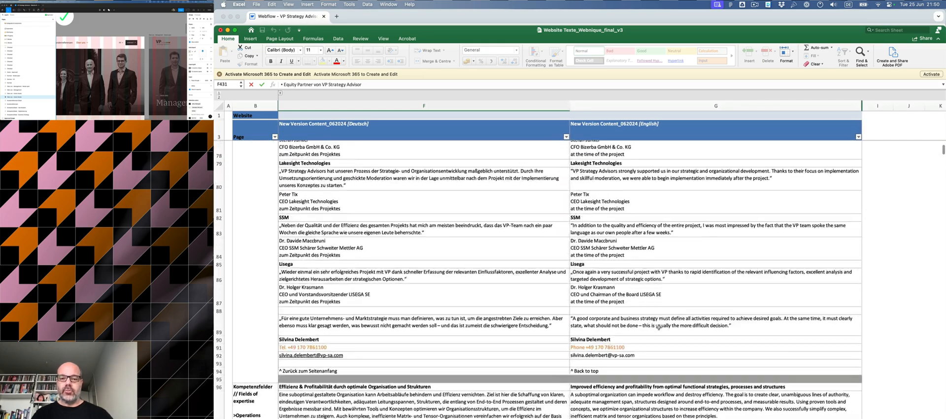
scroll(658, 327, "right", 3)
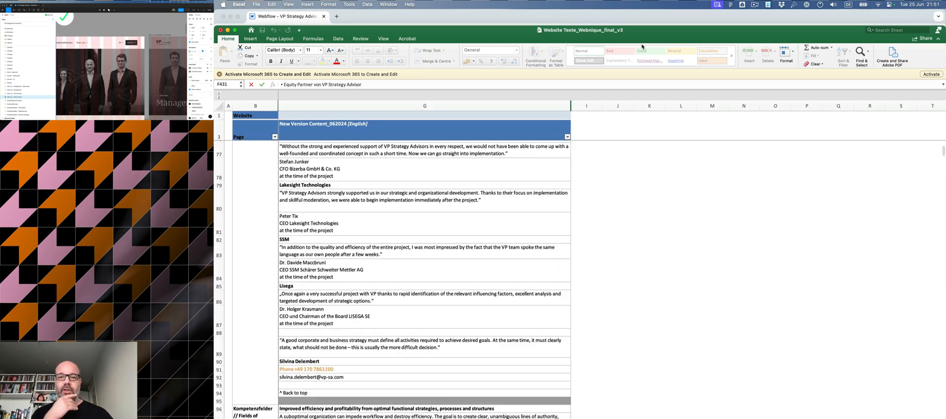
Step: Switch back to the Webflow Designer and open the References CMS collection in the EN locale
key("super+Tab")
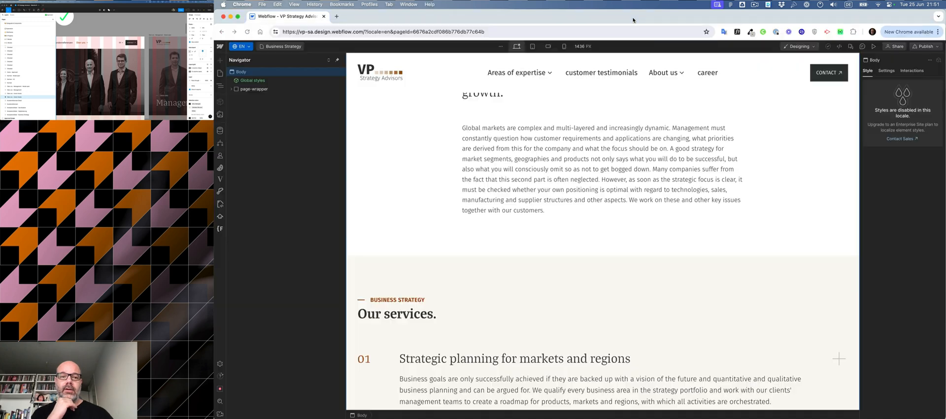
scroll(613, 256, "down", 5)
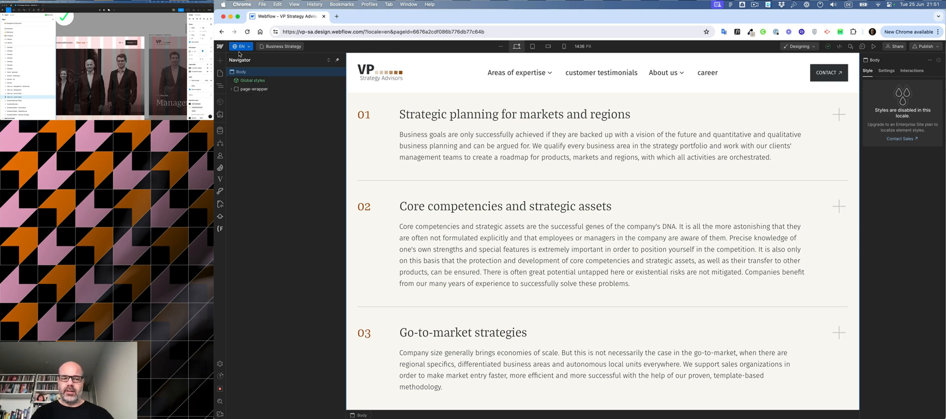
left_click(219, 131)
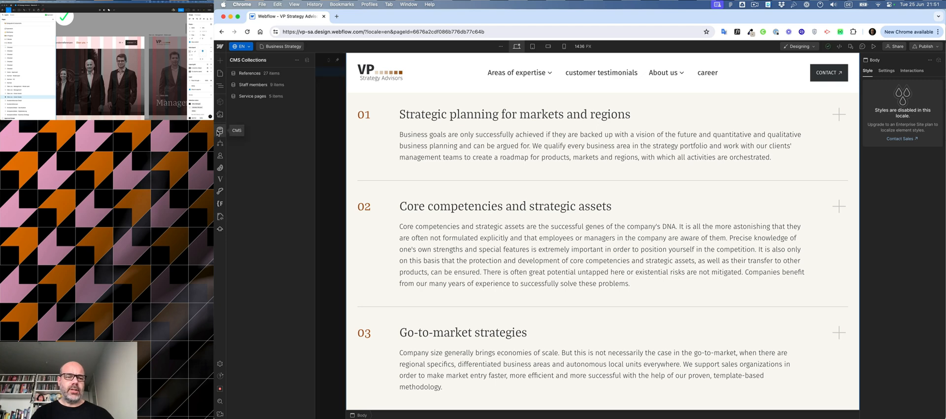
right_click(252, 75)
key("Escape")
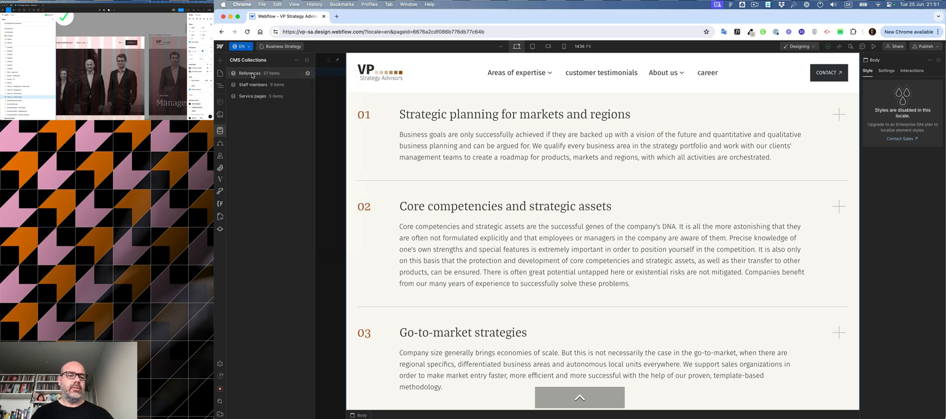
left_click(252, 75)
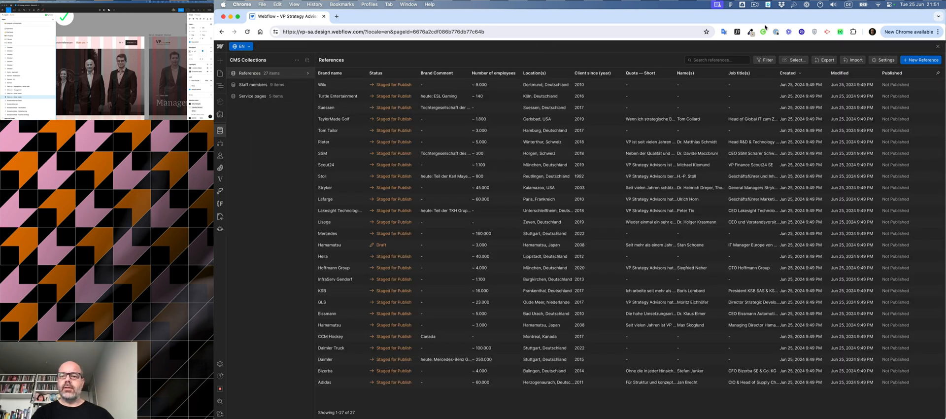
Step: Compress and convert all CMS collection assets to WebP
left_click(880, 61)
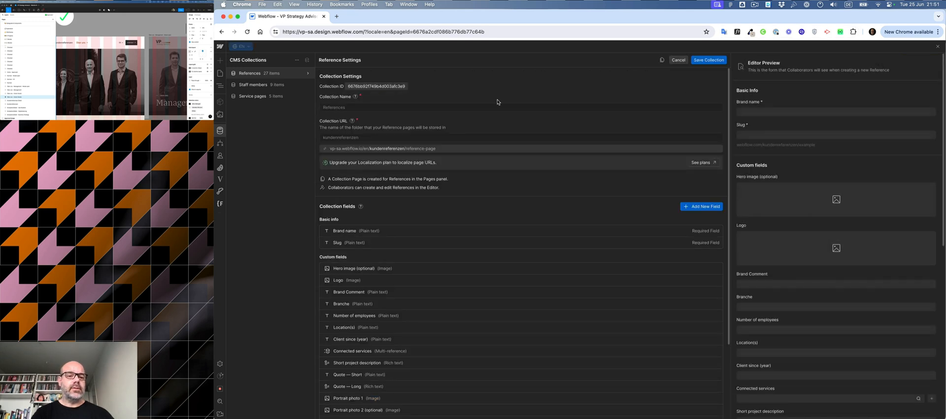
left_click(677, 61)
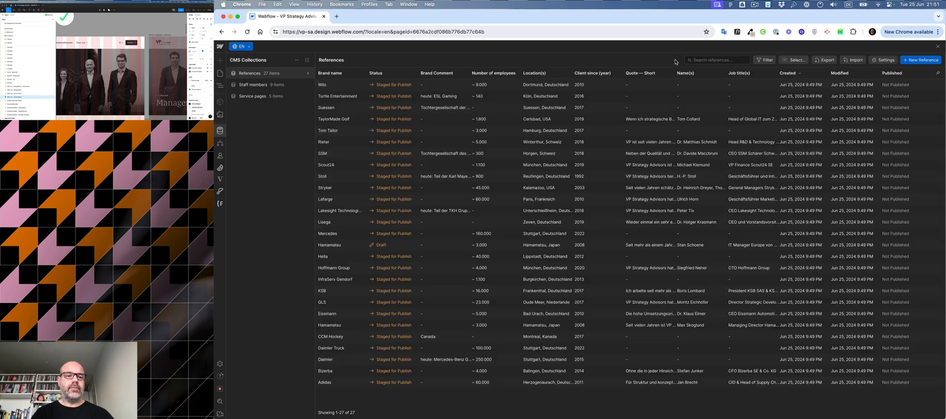
right_click(256, 75)
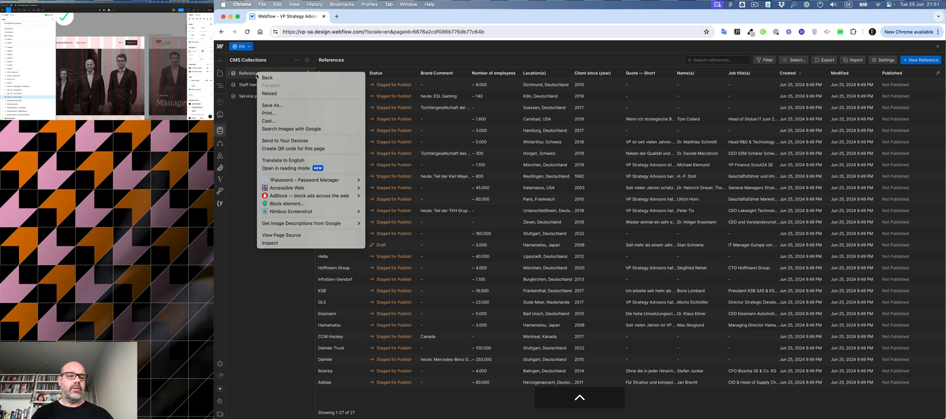
key("Escape")
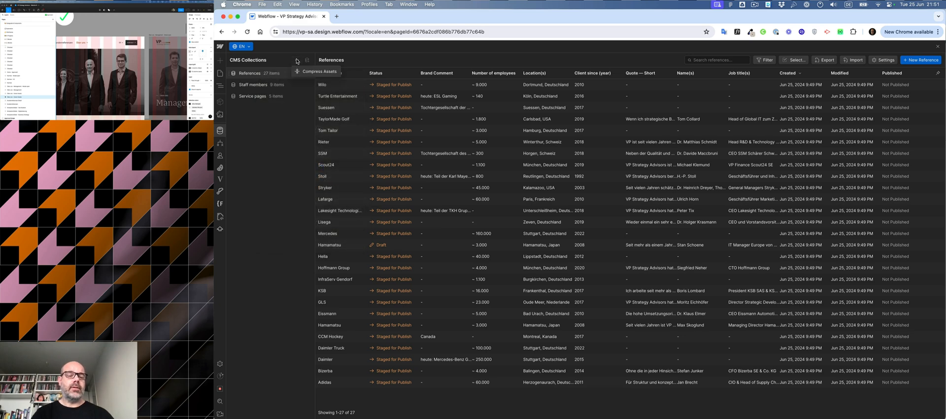
left_click(309, 73)
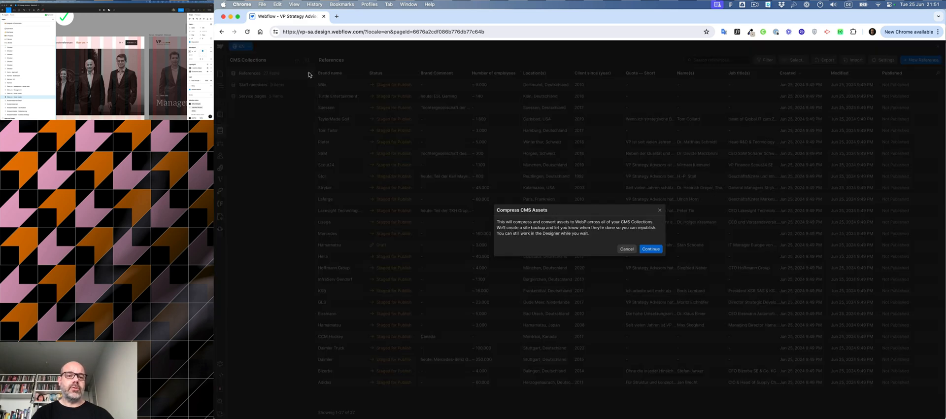
left_click(650, 249)
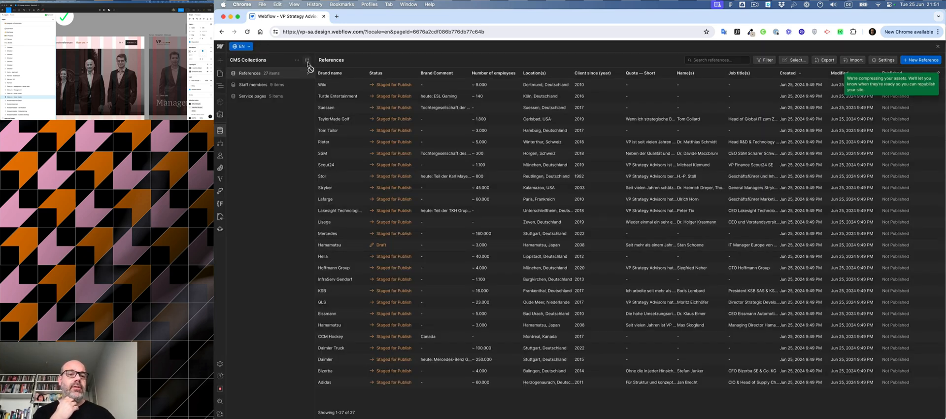
Step: Translate all fields of the Wilo reference item into EN and save the changes
left_click(339, 88)
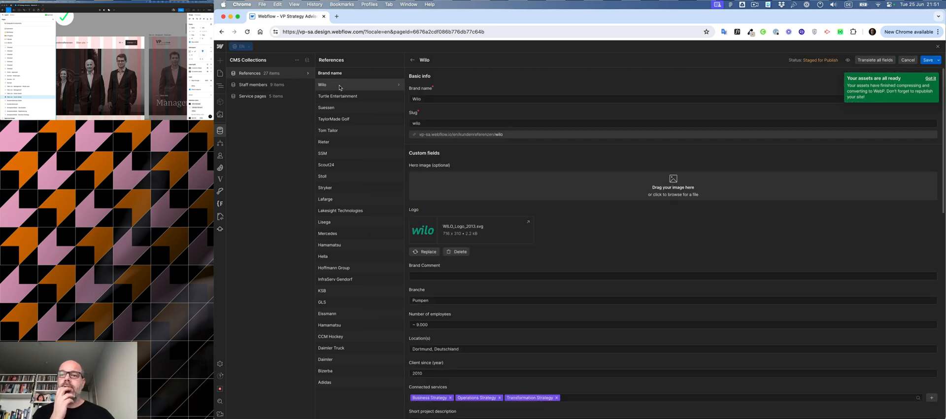
left_click(870, 65)
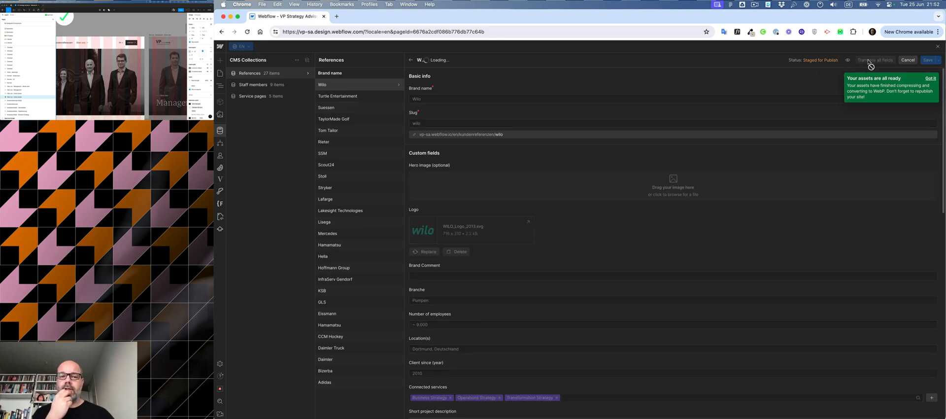
left_click(374, 96)
left_click(643, 248)
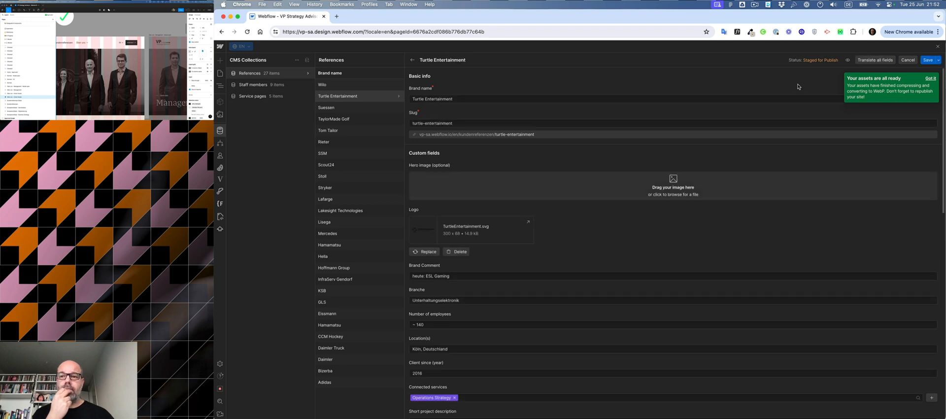
Step: Translate all fields of the Turtle Entertainment and Suessen reference items into EN, saving each
left_click(874, 60)
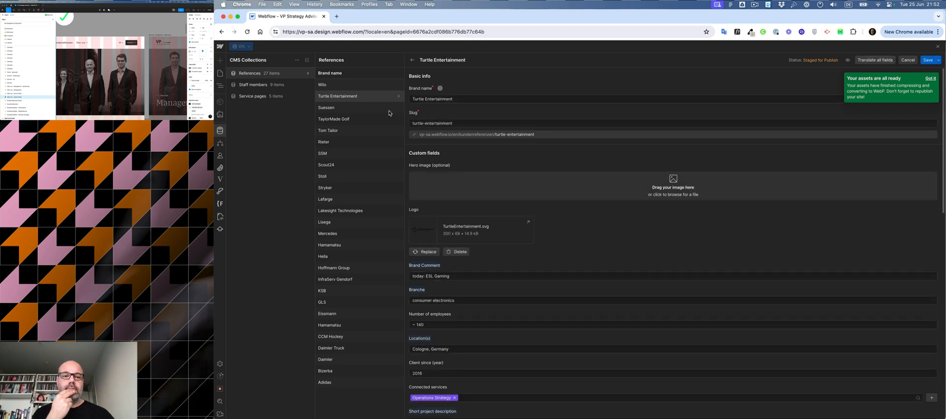
left_click(353, 108)
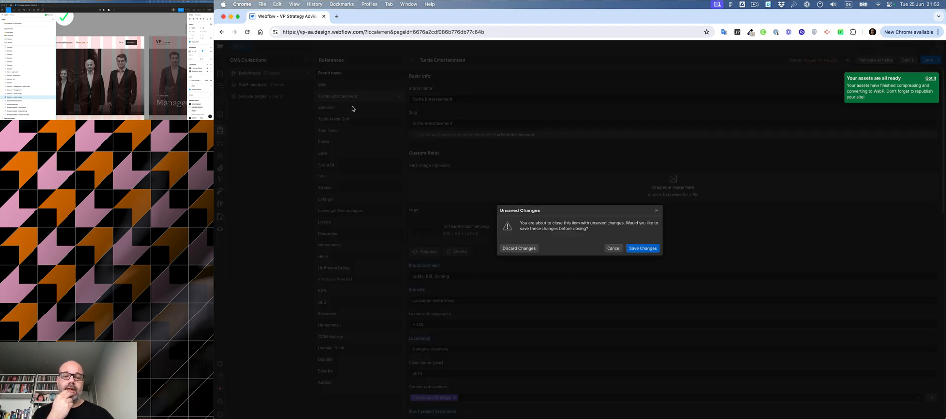
left_click(649, 250)
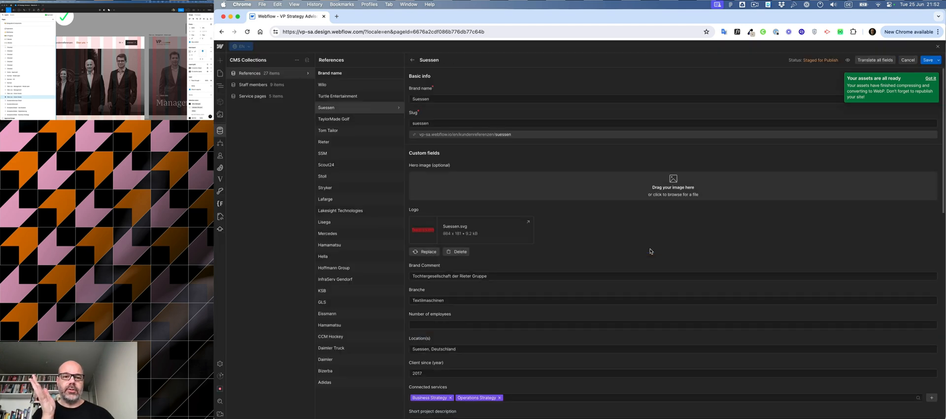
left_click(866, 62)
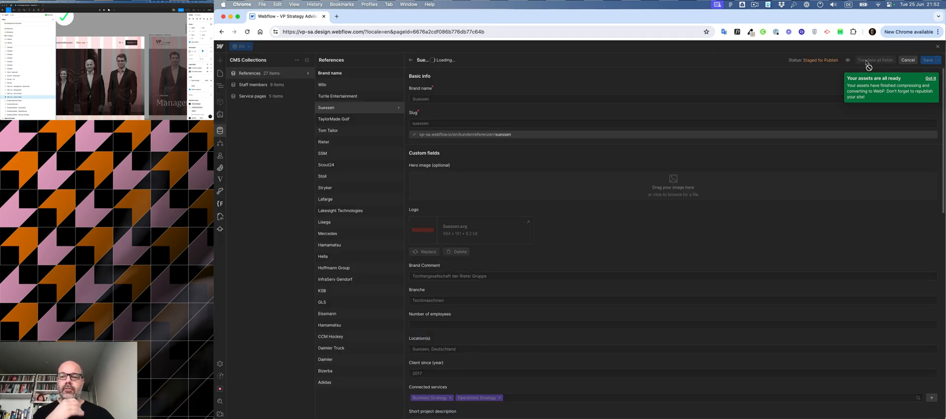
left_click(369, 122)
left_click(639, 248)
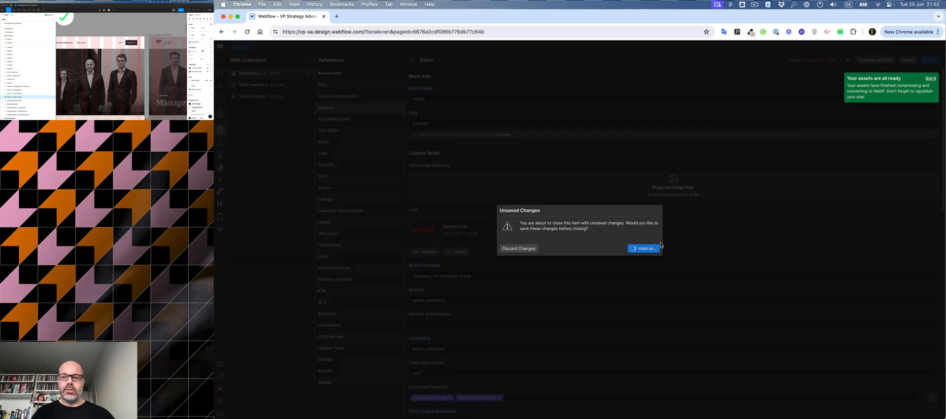
Step: Translate all fields of the TaylorMade Golf and Tom Tailor reference items into EN, saving each
left_click(873, 61)
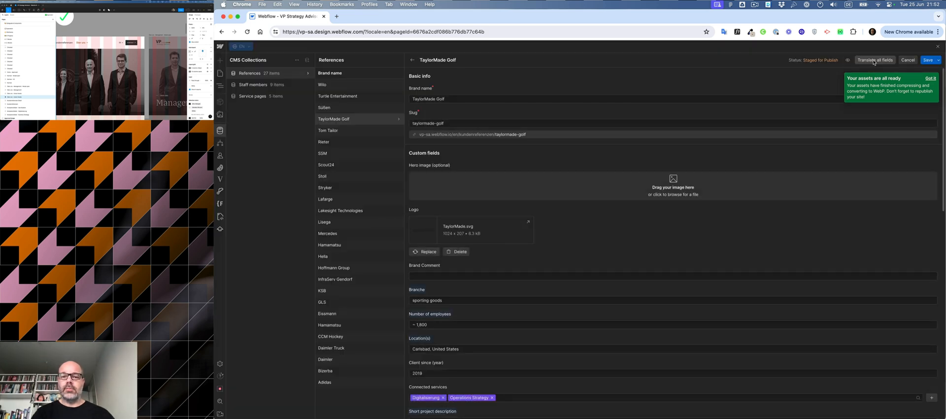
left_click(360, 133)
left_click(639, 251)
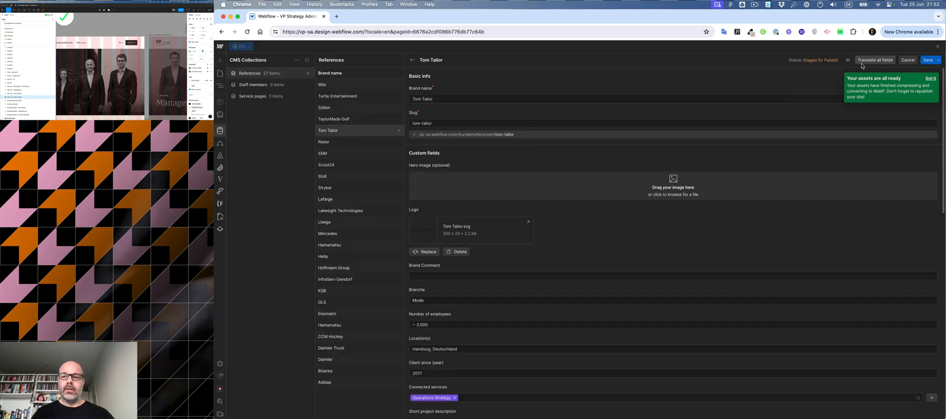
left_click(363, 145)
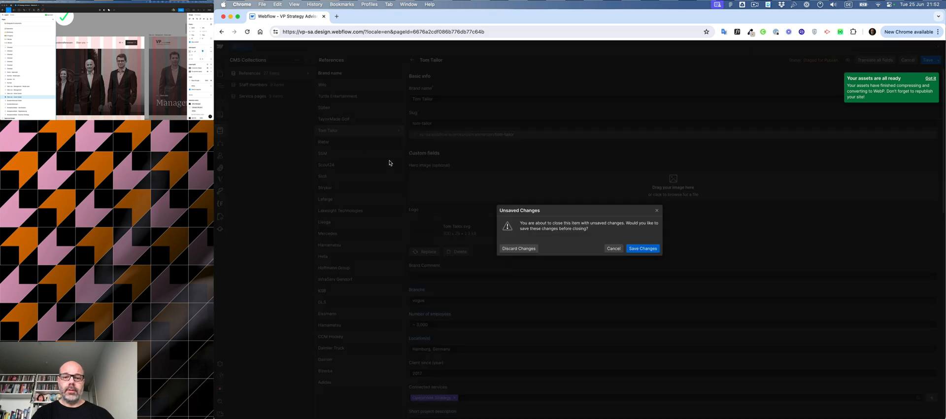
left_click(646, 251)
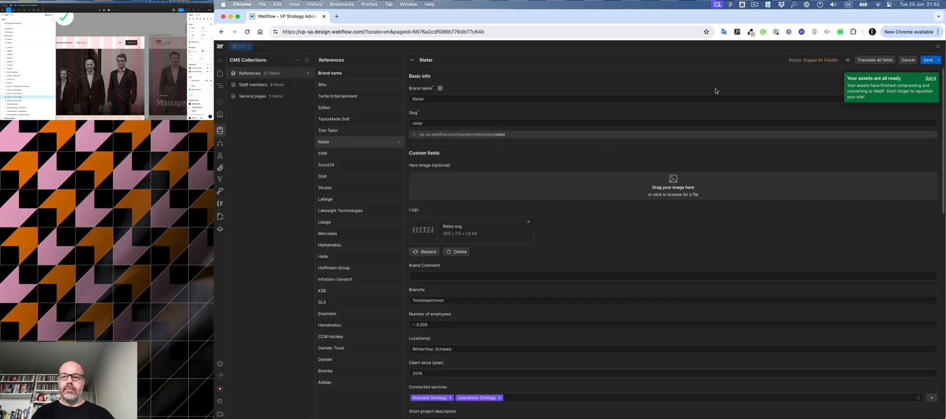
Step: Translate all fields of the Rieter reference item into EN and save the changes
left_click(876, 61)
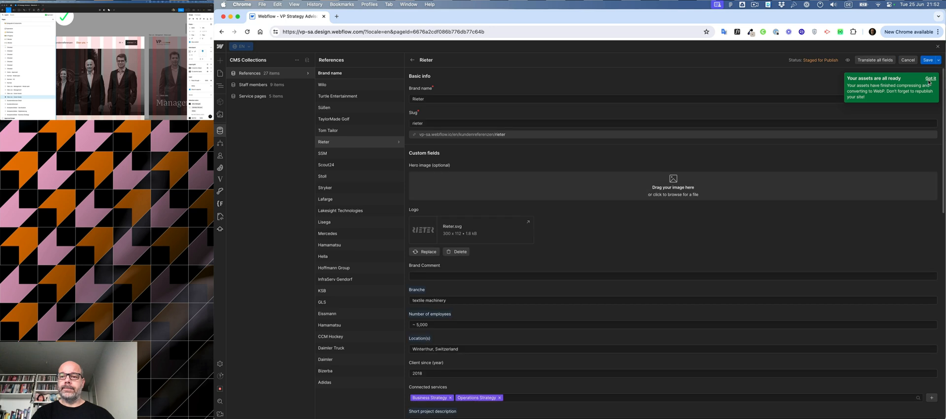
left_click(351, 163)
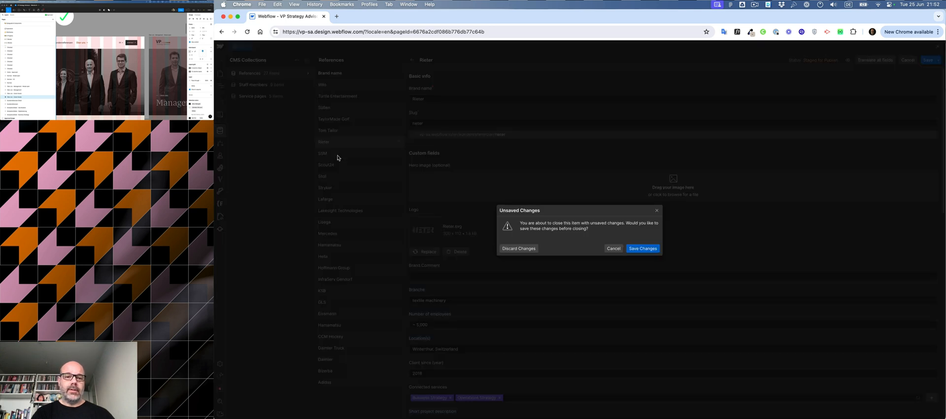
left_click(635, 250)
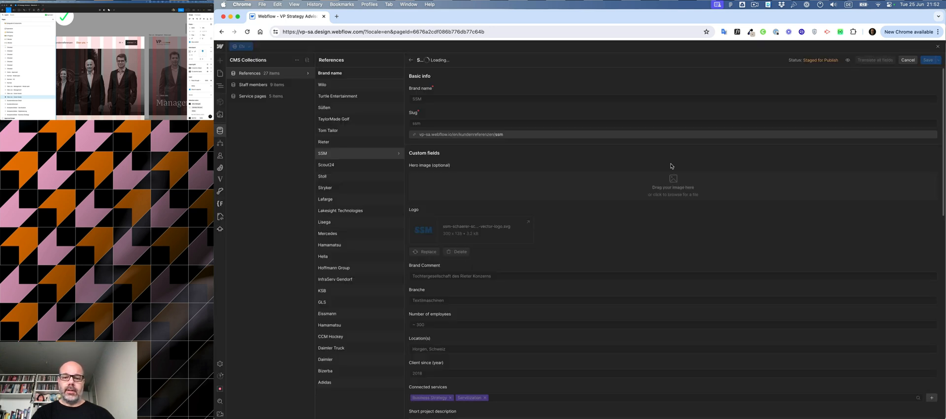
Step: Translate all fields of the SSM and Scout24 reference items into EN, saving each
left_click(874, 61)
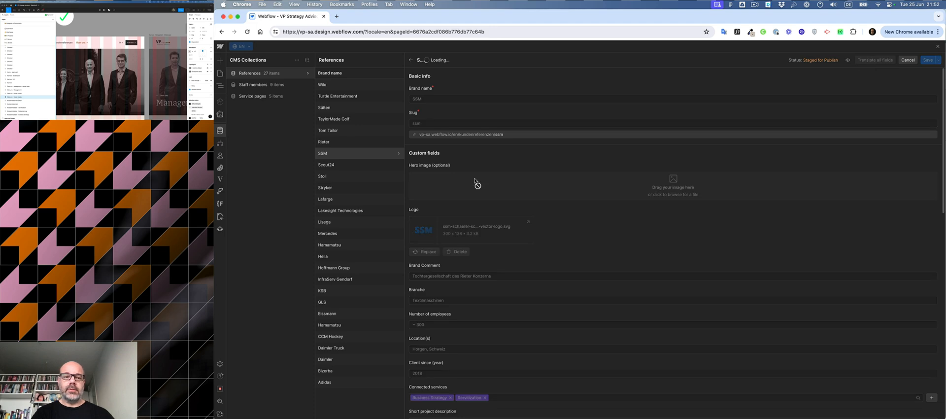
left_click(351, 166)
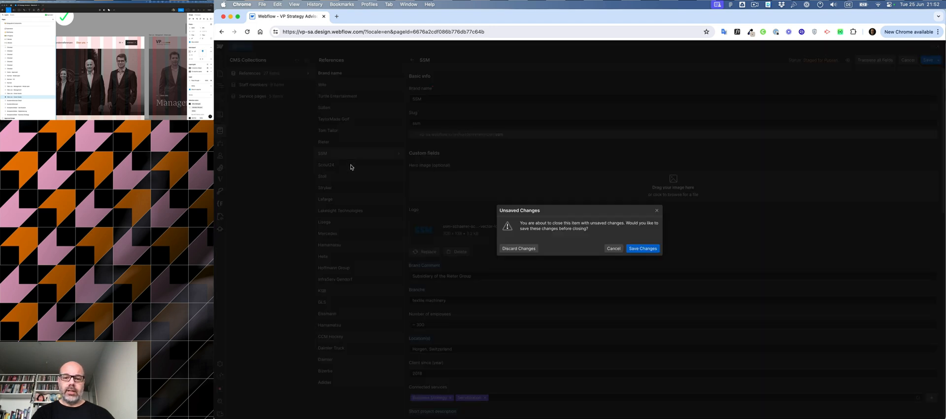
left_click(640, 249)
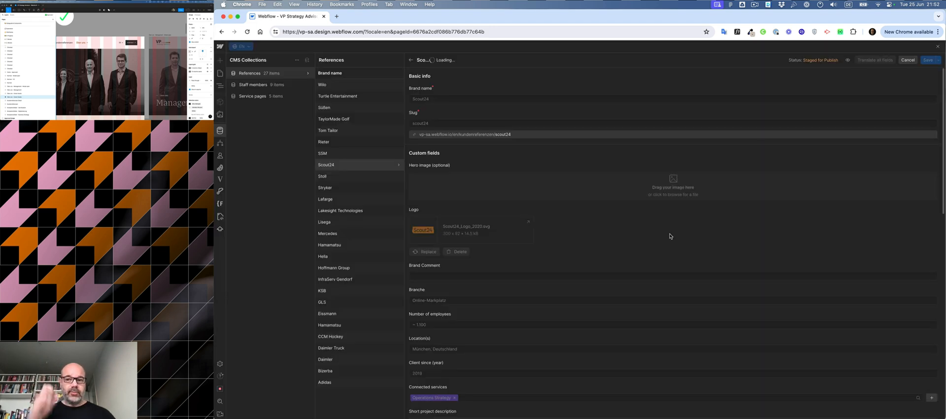
left_click(350, 180)
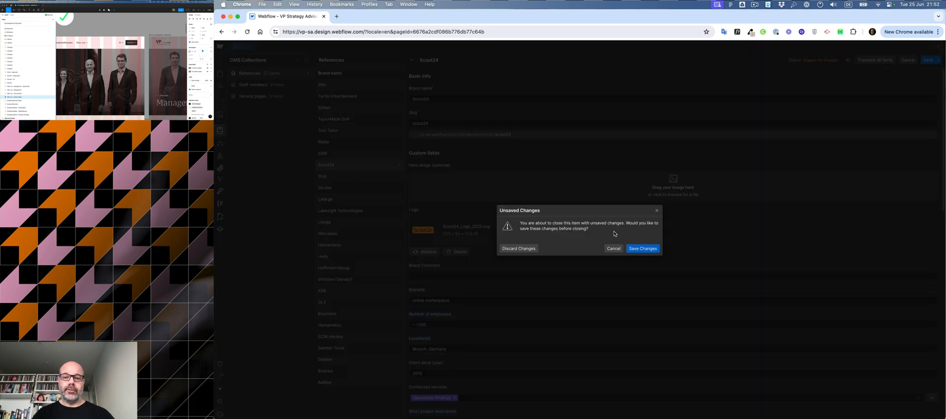
left_click(643, 248)
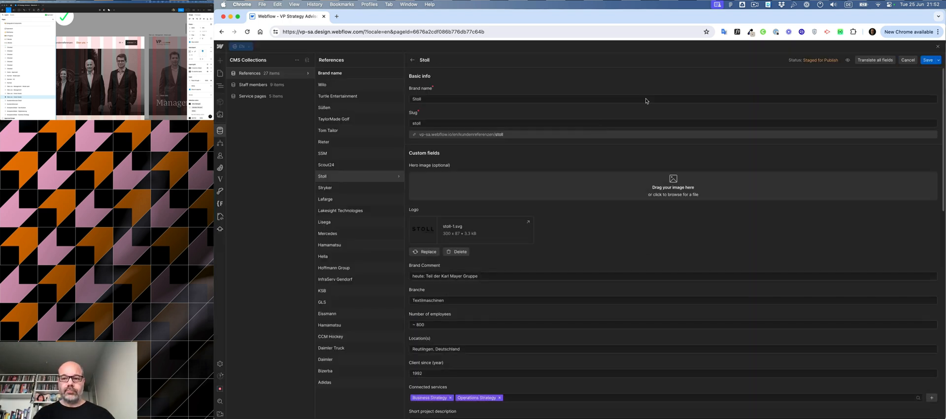
Step: Translate all fields of the Stoll and Stryker reference items into EN, saving each
left_click(875, 60)
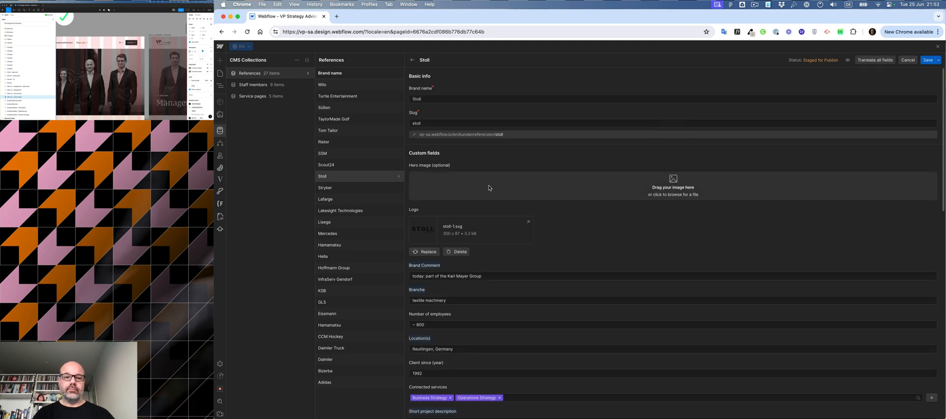
left_click(340, 188)
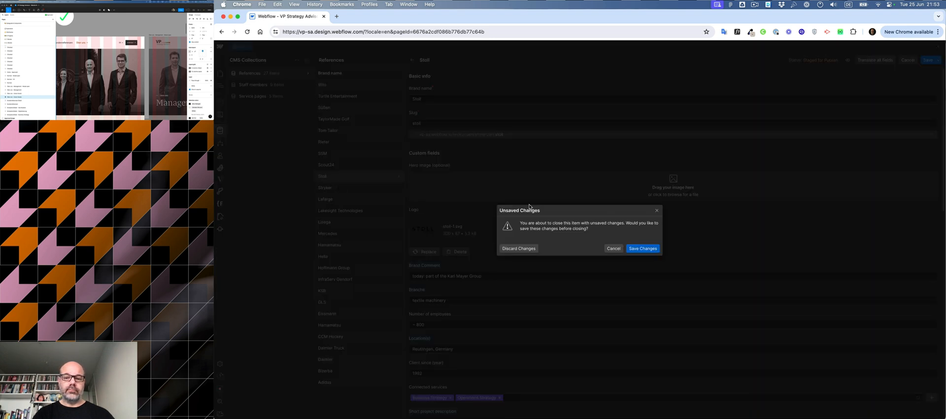
left_click(638, 250)
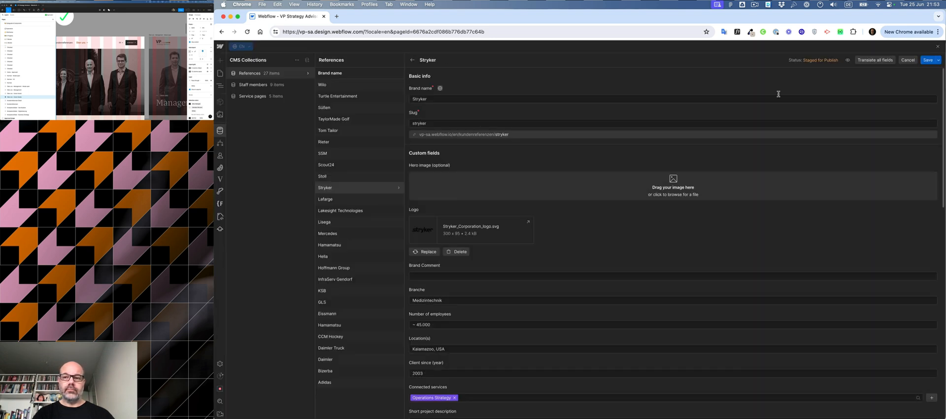
left_click(865, 60)
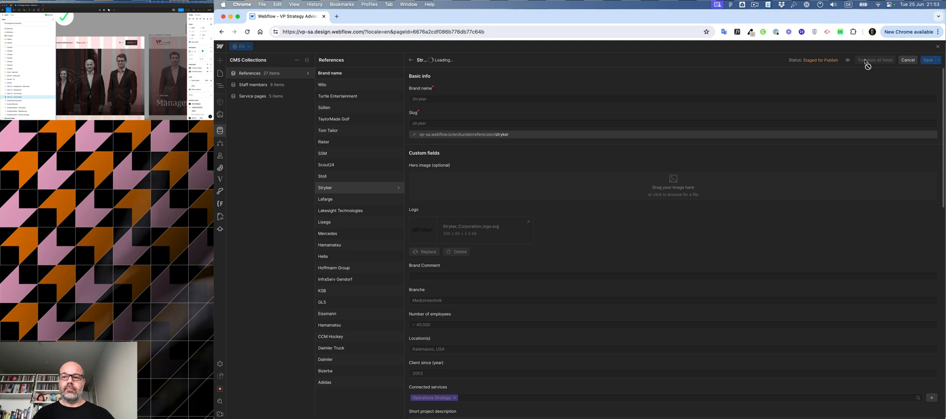
left_click(358, 202)
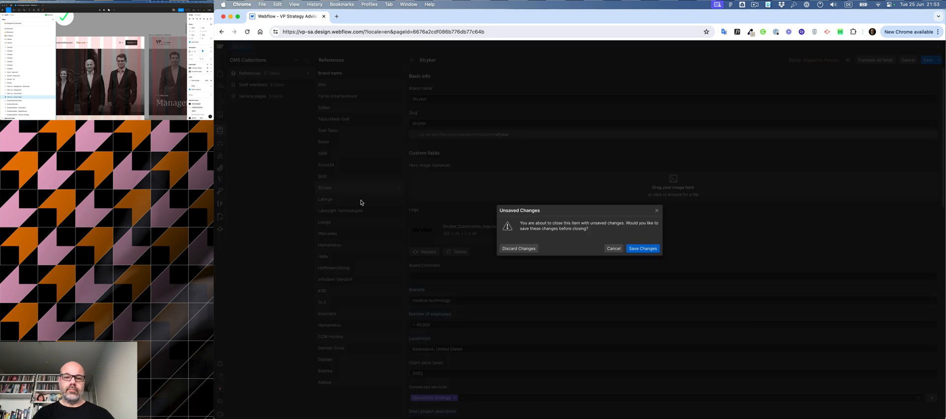
left_click(638, 249)
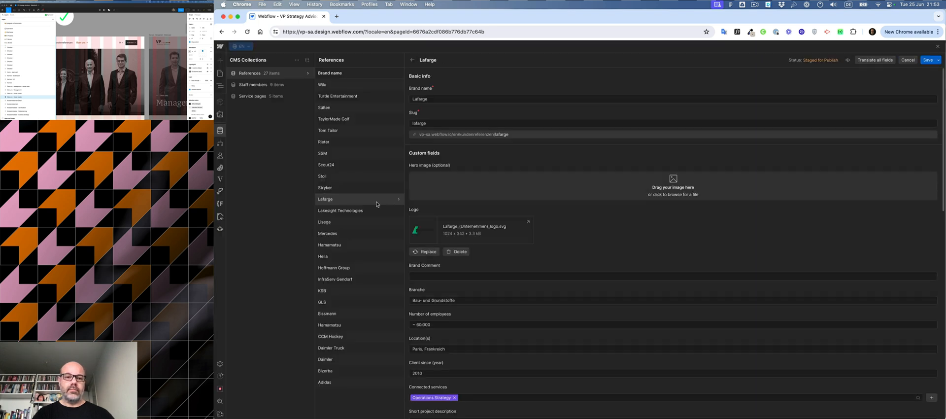
Step: Translate all fields of the Lafarge and Lakesight Technologies reference items into EN, saving each
left_click(875, 60)
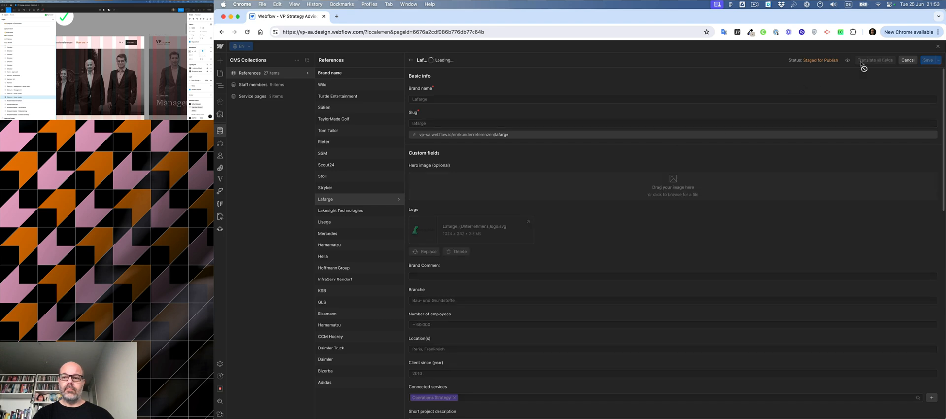
left_click(375, 212)
left_click(641, 248)
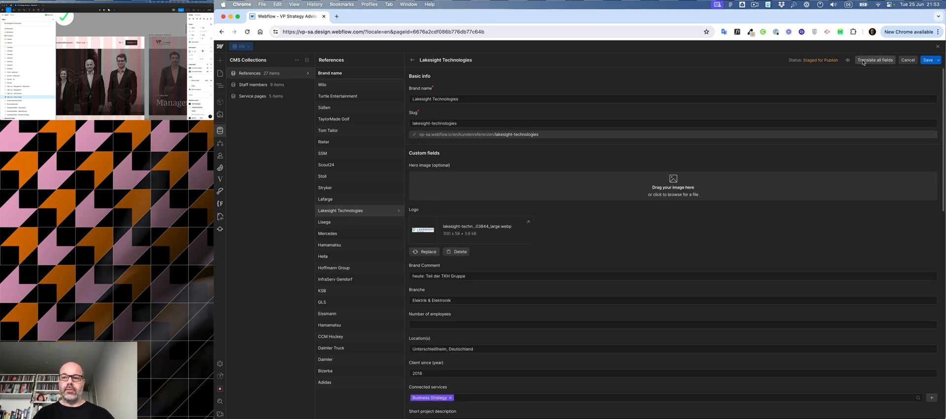
left_click(863, 61)
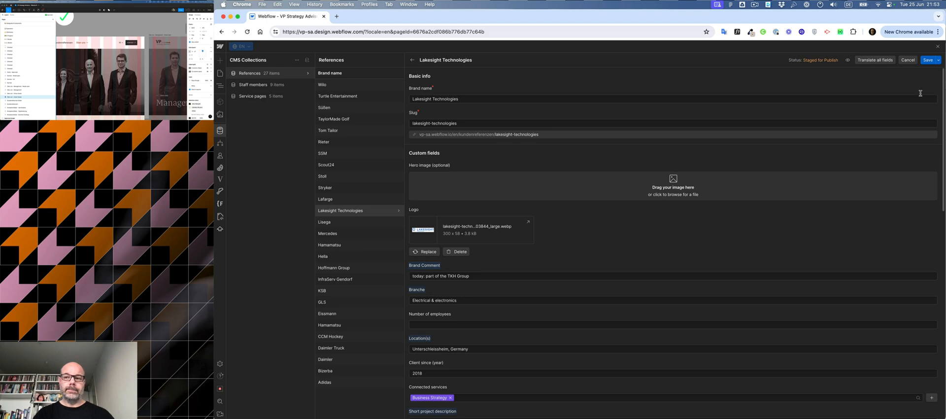
left_click(928, 60)
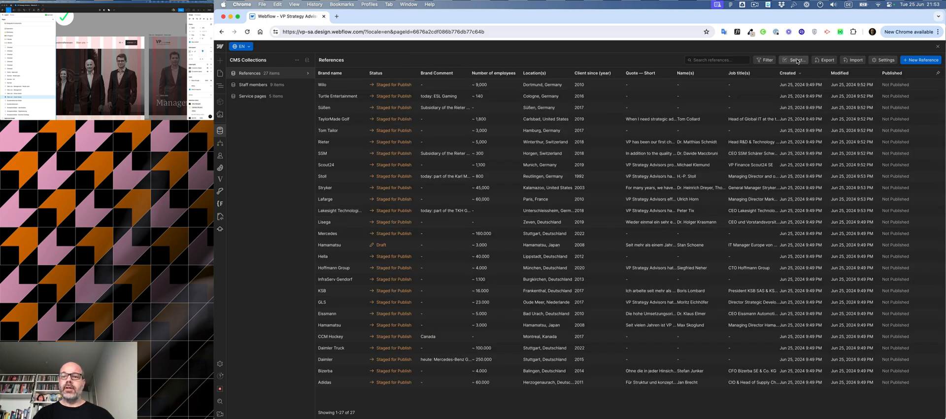
left_click(794, 60)
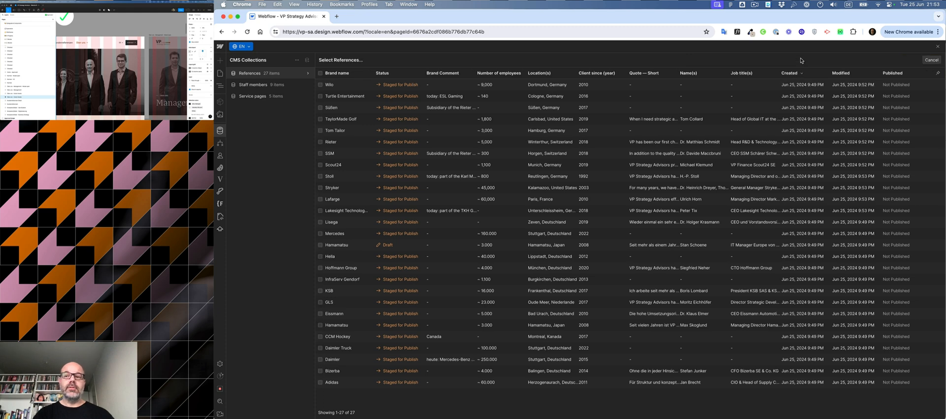
left_click(407, 87)
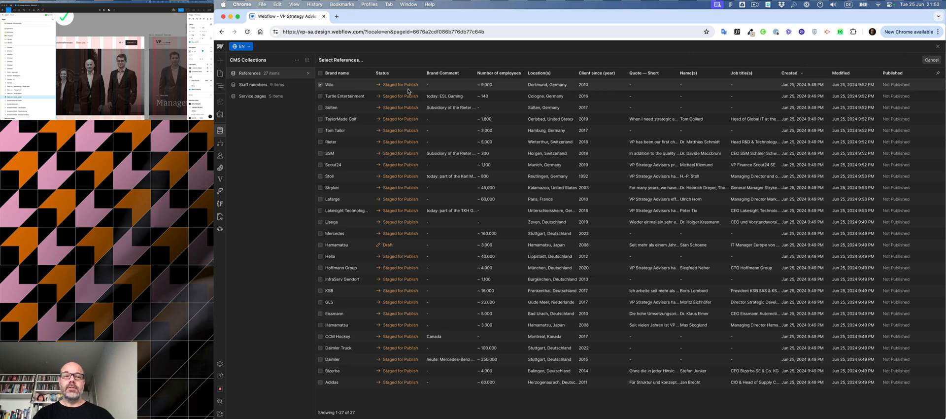
left_click(320, 74)
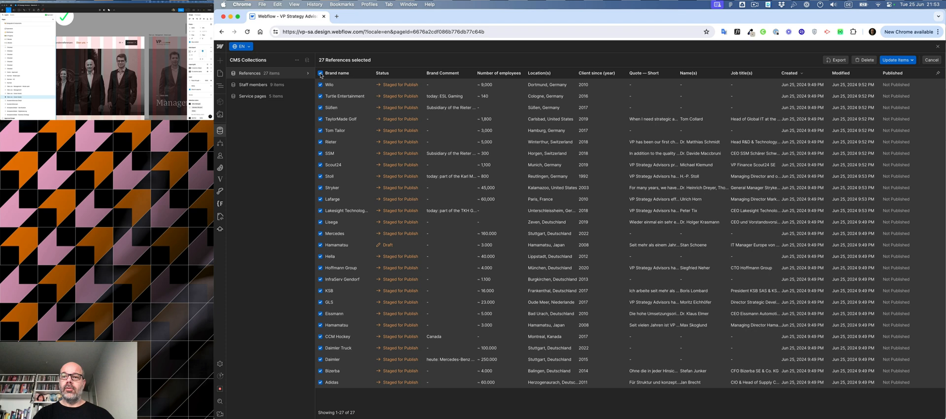
left_click(912, 60)
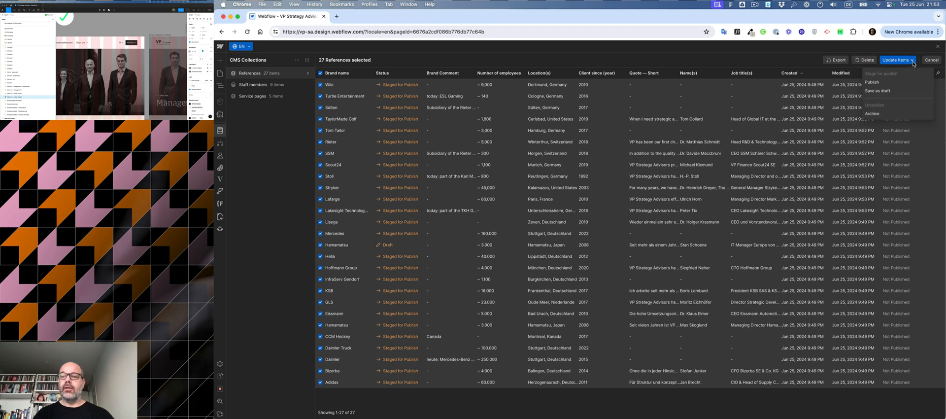
left_click(907, 47)
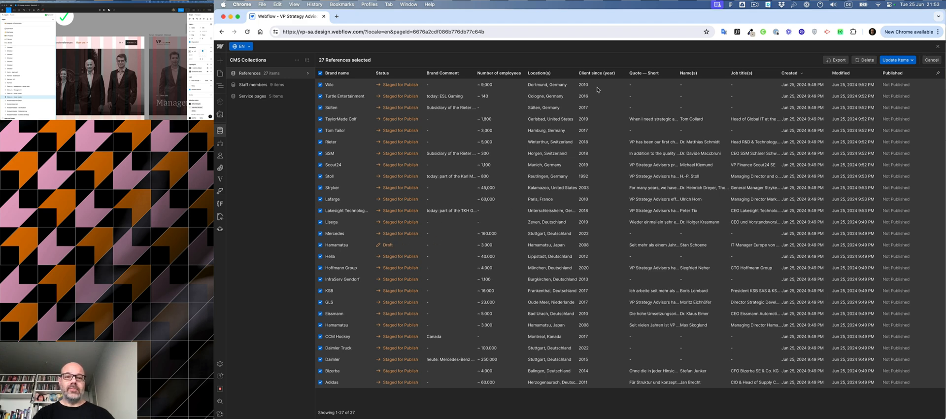
left_click(932, 60)
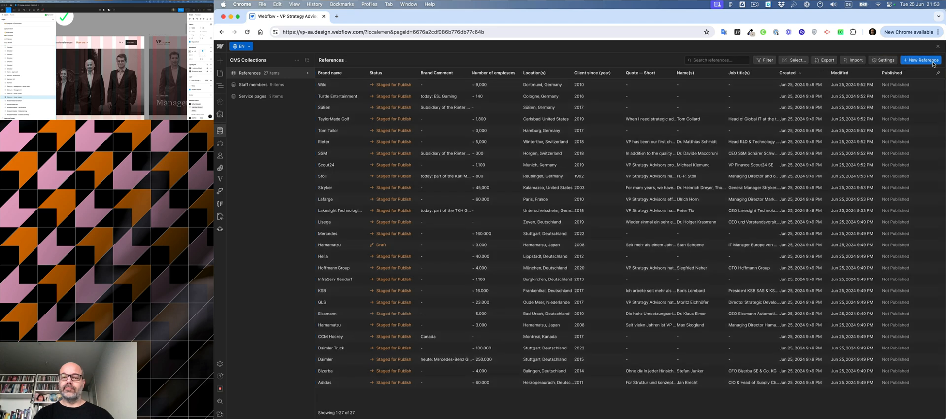
Step: Review the EN versions of the Stoll, Stryker, Lafarge and Lakesight Technologies reference items
left_click(332, 177)
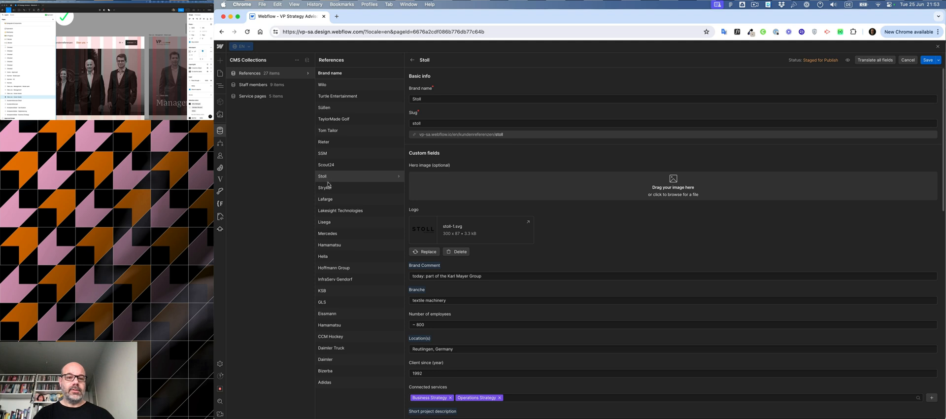
left_click(329, 187)
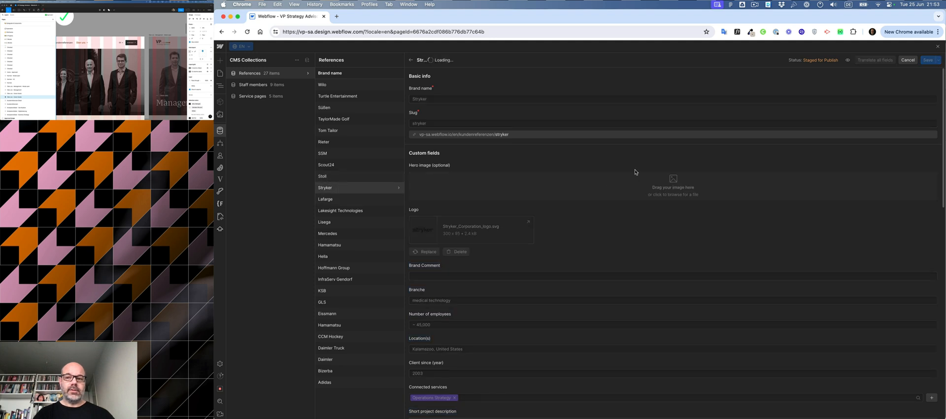
left_click(353, 200)
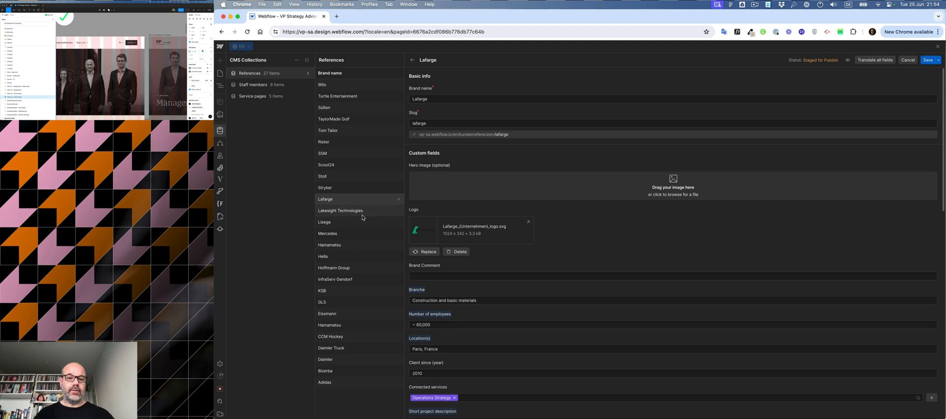
left_click(362, 212)
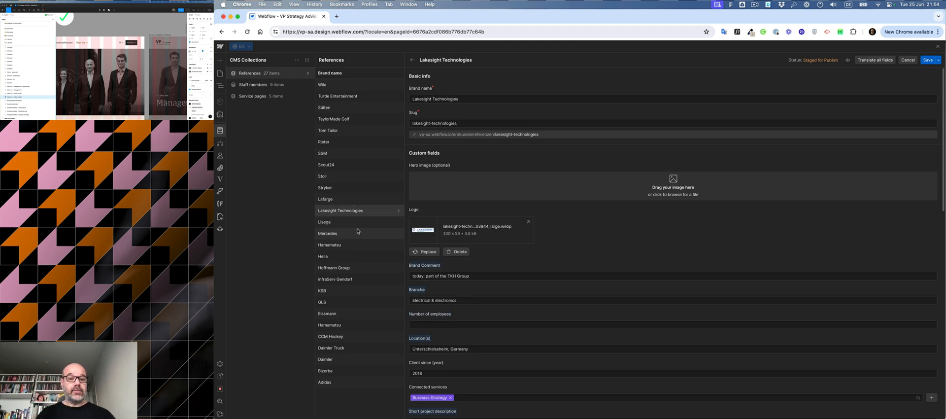
Step: Translate the Lisega and Mercedes reference items into EN, saving each
left_click(358, 225)
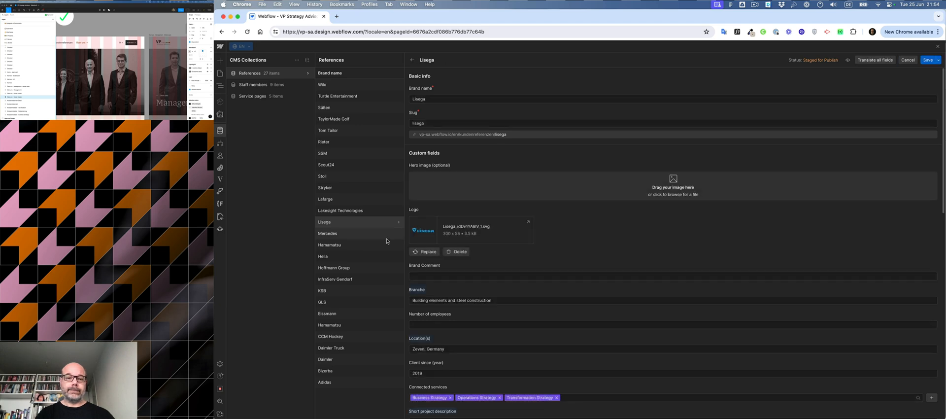
left_click(376, 236)
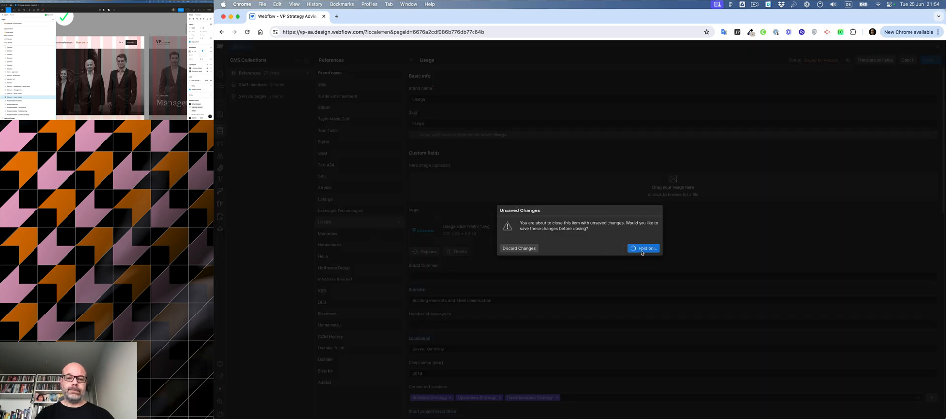
left_click(641, 249)
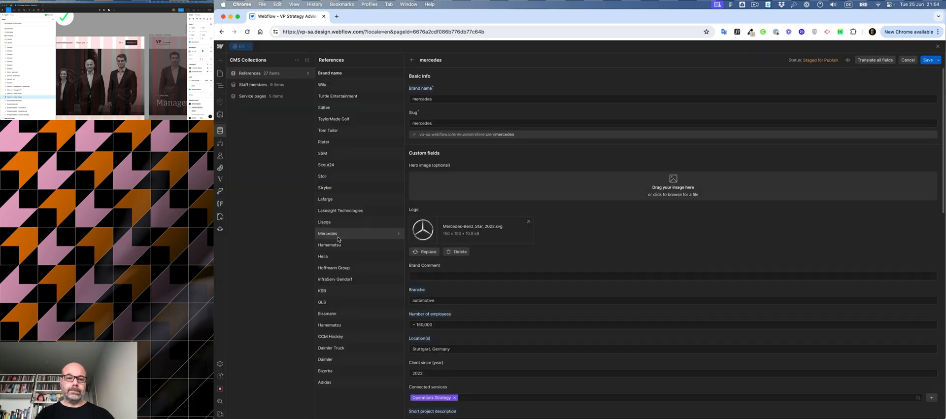
left_click(350, 248)
left_click(638, 249)
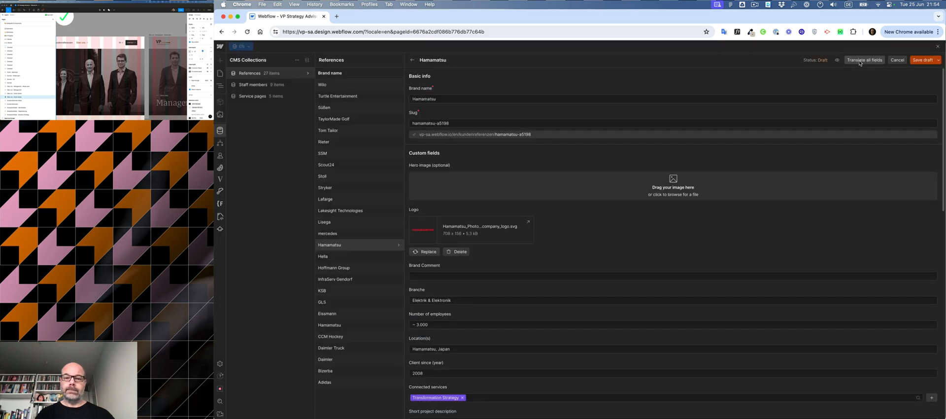
Step: Translate all fields of the Hamamatsu, Hella and Hoffmann Group reference items into EN, saving each
left_click(859, 61)
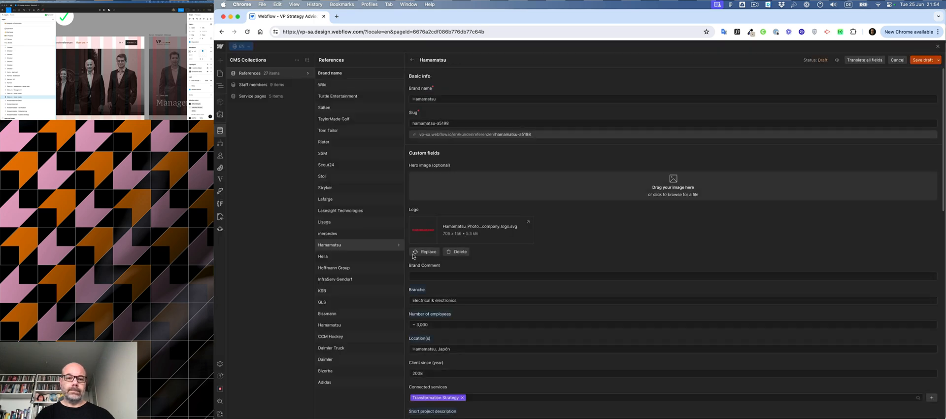
left_click(395, 258)
left_click(642, 249)
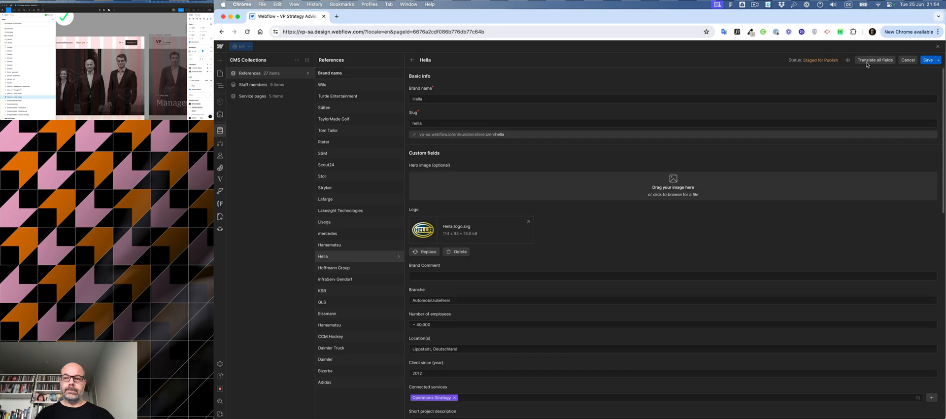
left_click(866, 62)
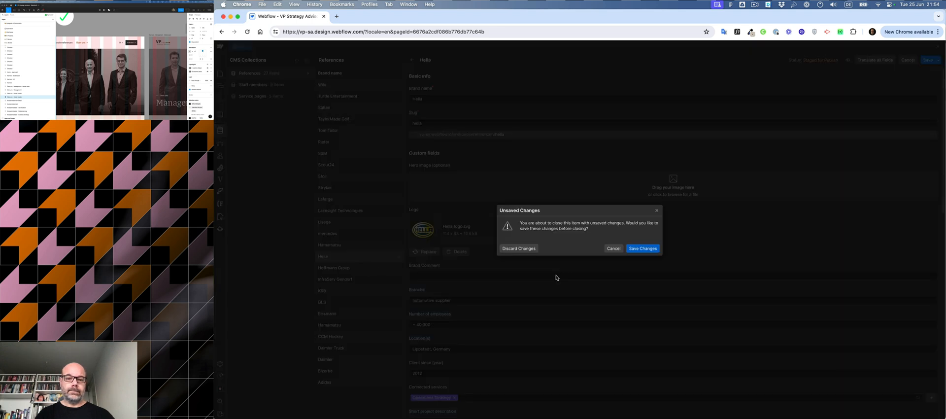
left_click(369, 268)
left_click(647, 248)
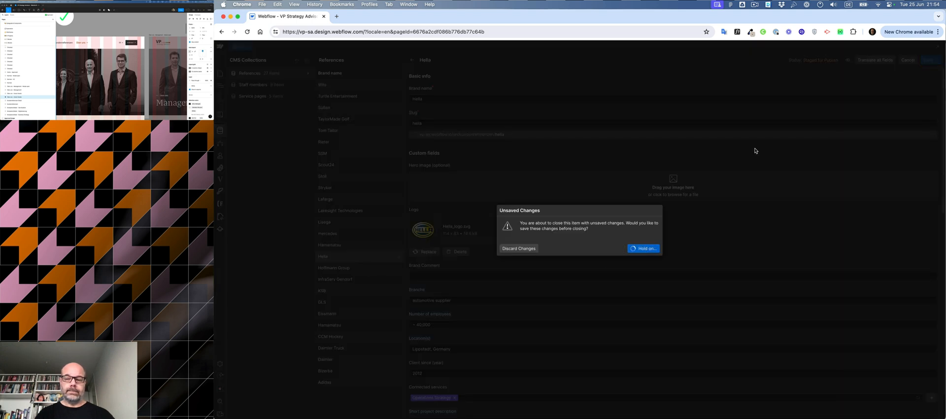
left_click(870, 60)
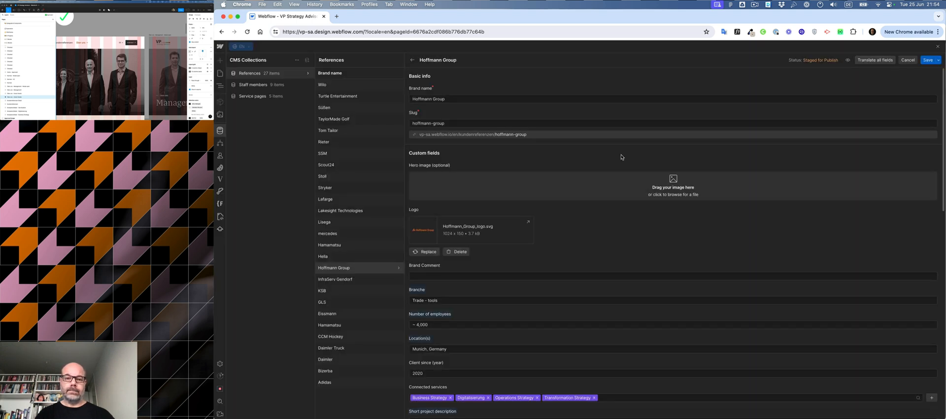
Step: Translate the InfraServ Gendorf, KSB and GLS reference items into EN, saving each before moving on
left_click(350, 284)
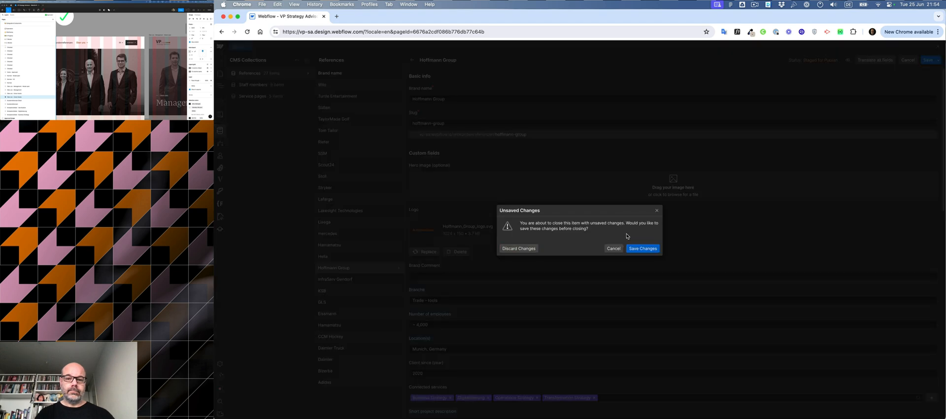
left_click(642, 248)
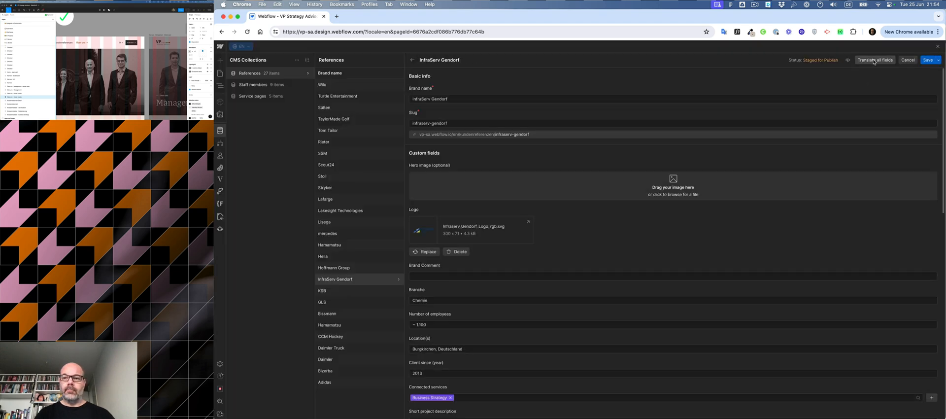
left_click(869, 61)
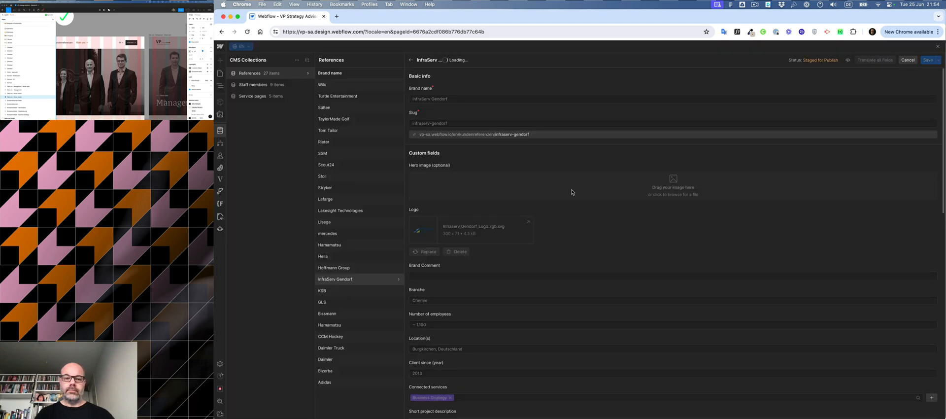
left_click(359, 292)
left_click(644, 248)
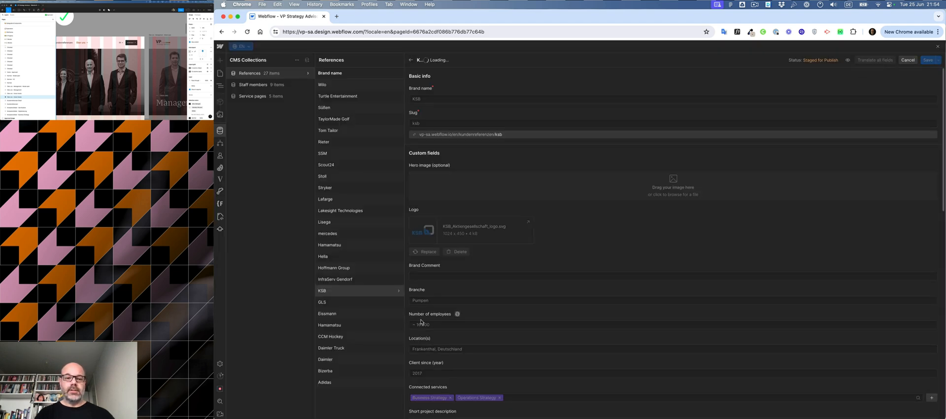
left_click(363, 303)
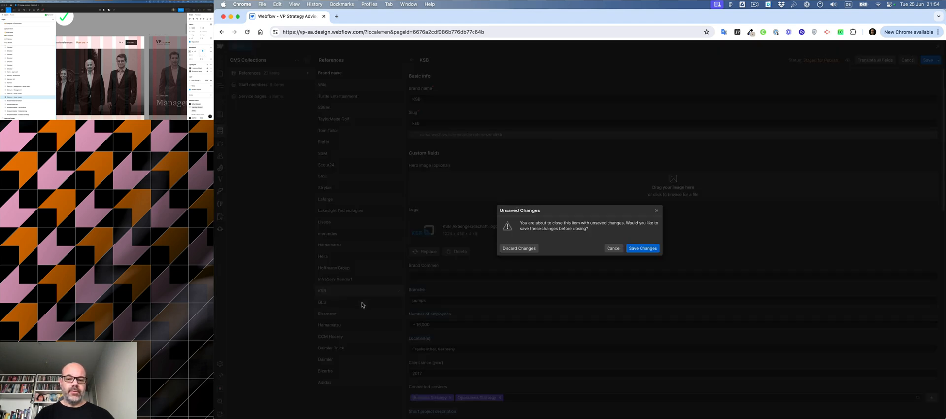
left_click(641, 247)
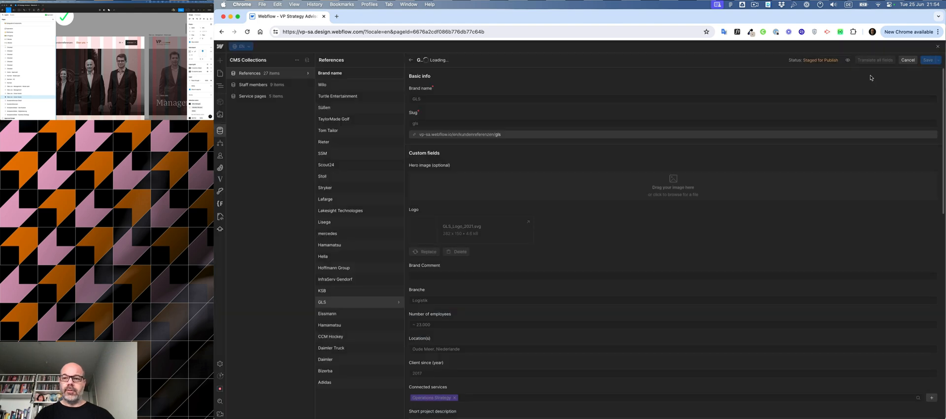
Step: Translate all fields of the Eissmann, second Hamamatsu and CCM Hockey reference items into EN, saving each
left_click(358, 315)
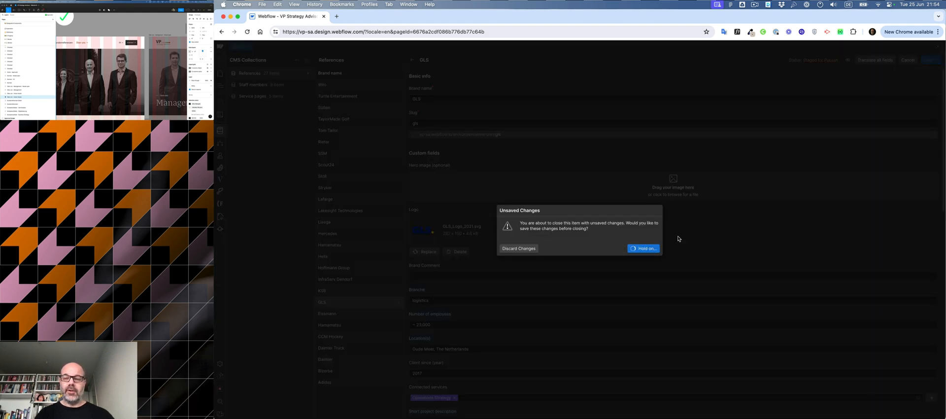
left_click(642, 248)
left_click(869, 60)
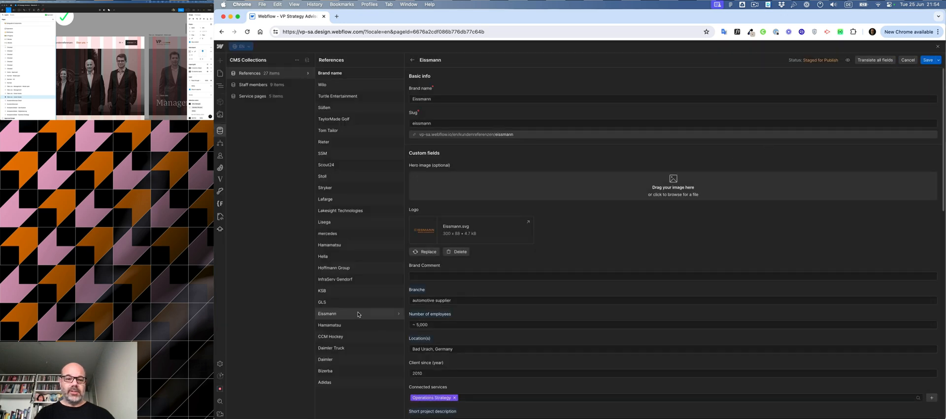
left_click(355, 328)
left_click(636, 249)
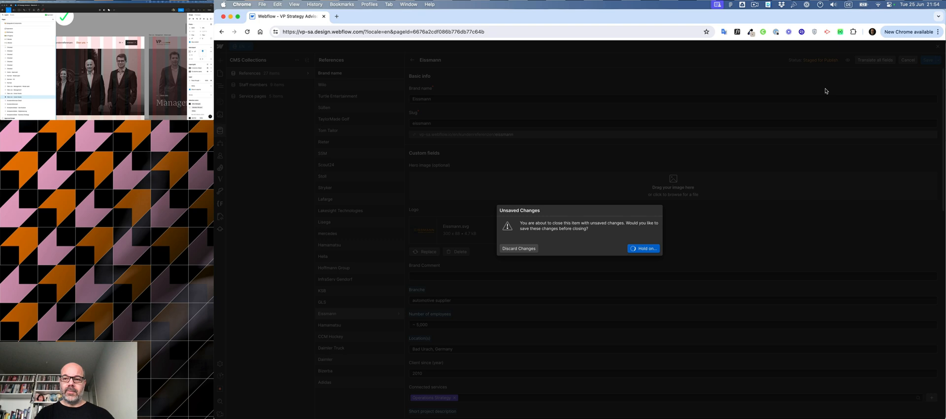
left_click(868, 60)
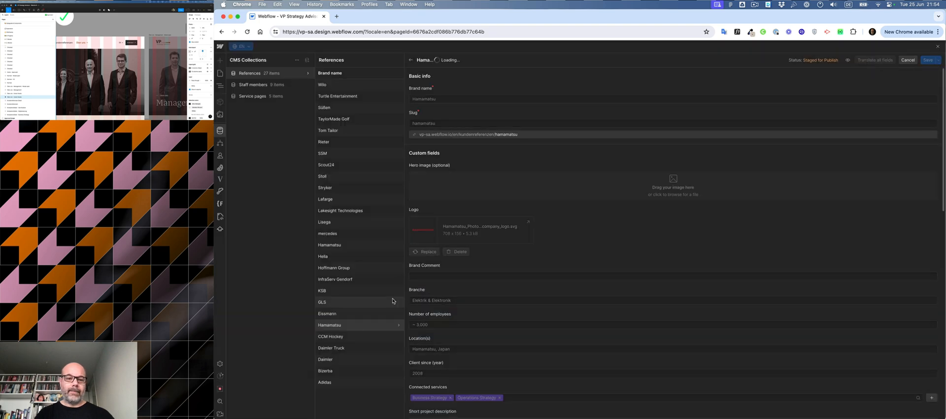
left_click(345, 336)
left_click(631, 248)
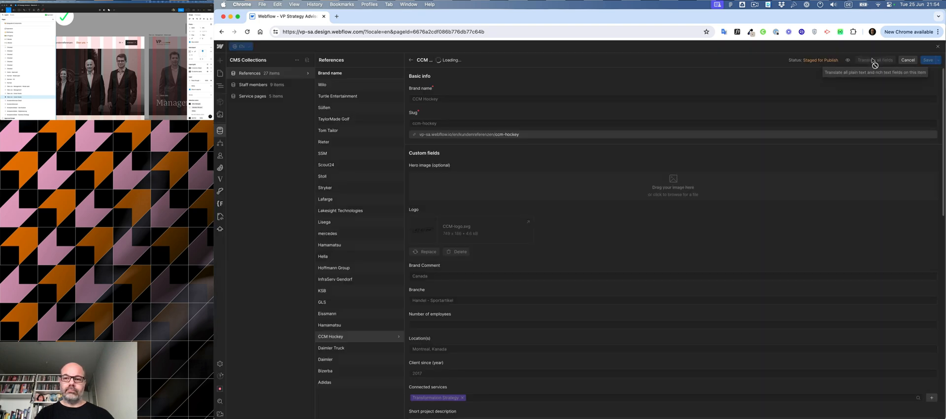
left_click(872, 59)
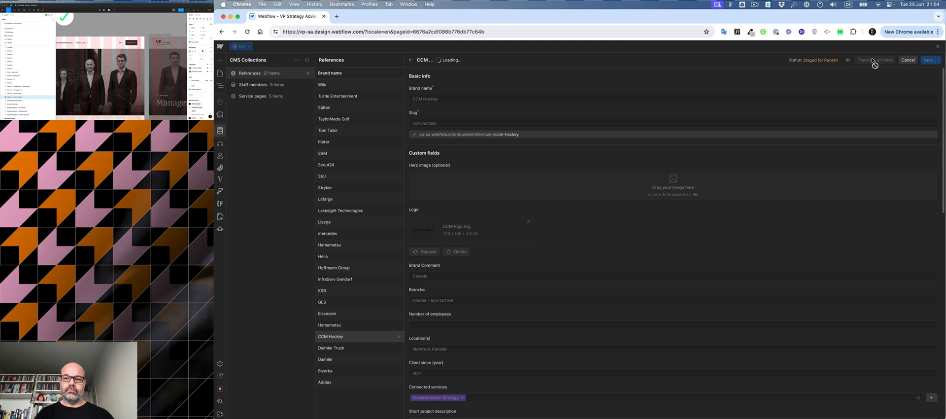
Step: Translate the Daimler Truck, daimler, Bizerba and Adidas reference items into EN and save the Adidas item
left_click(362, 349)
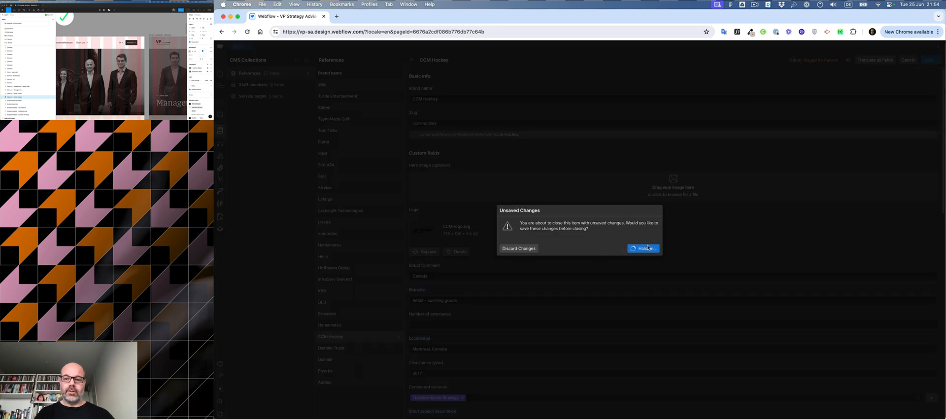
left_click(648, 248)
left_click(870, 60)
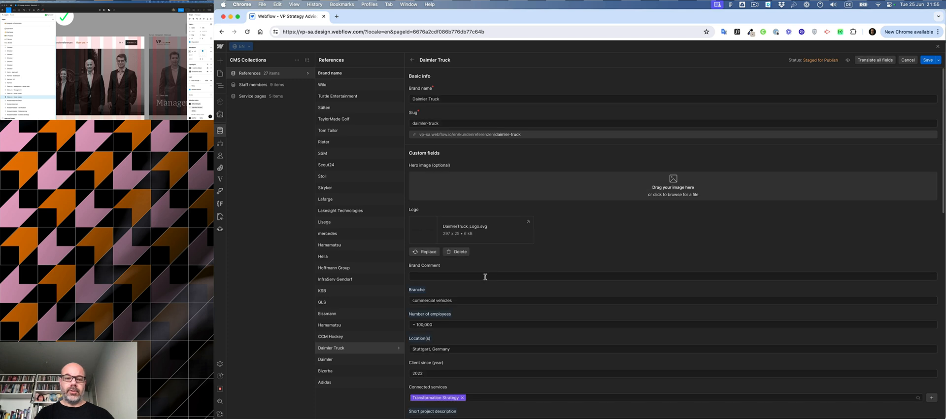
left_click(367, 360)
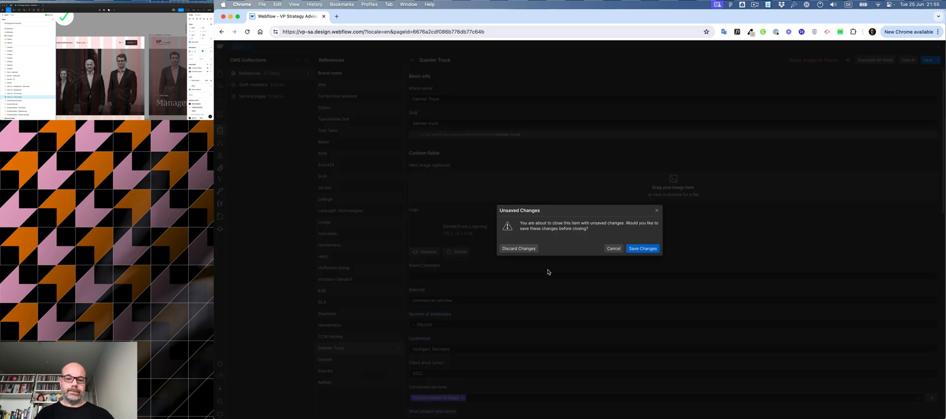
left_click(633, 248)
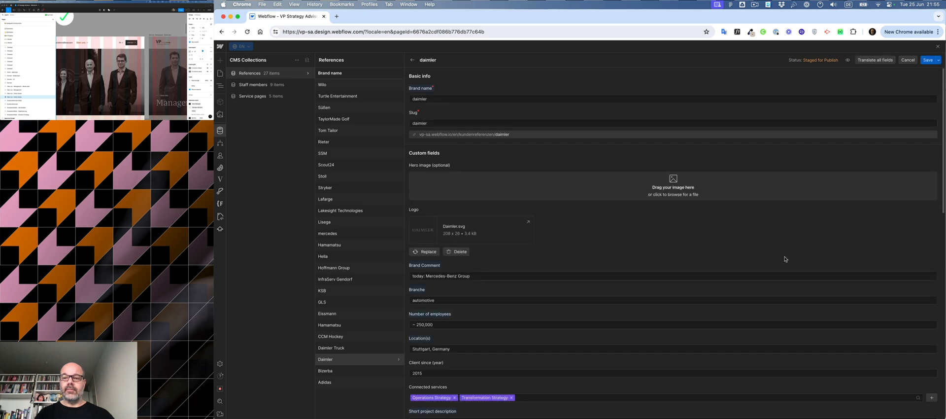
left_click(372, 376)
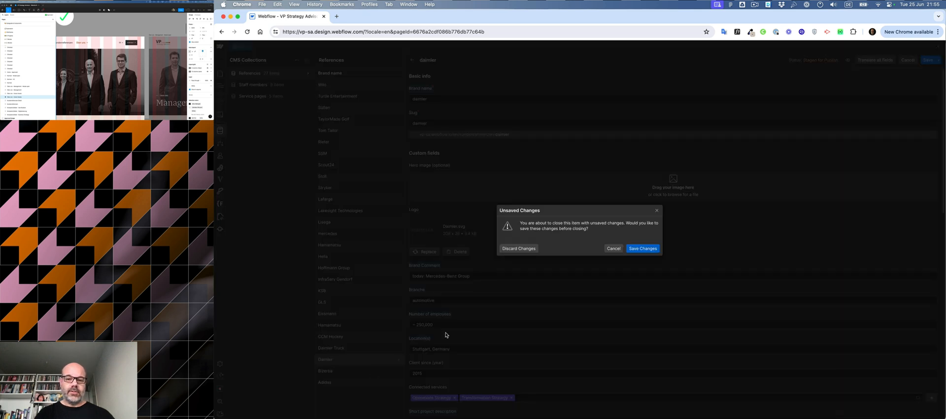
left_click(635, 250)
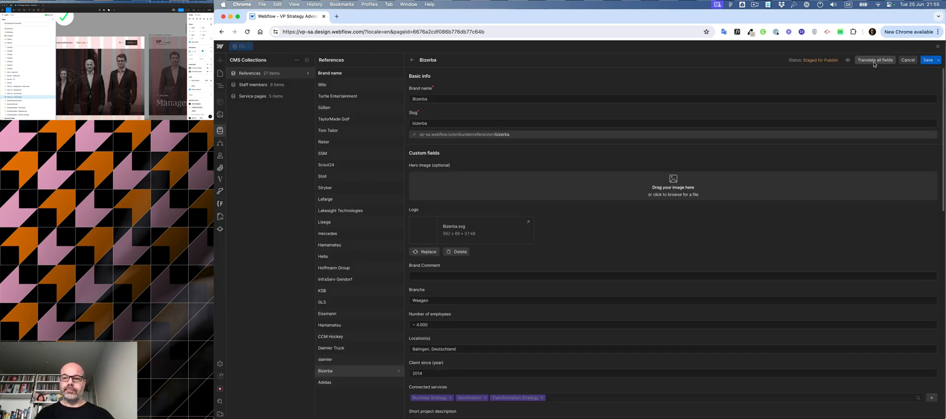
left_click(874, 63)
left_click(355, 382)
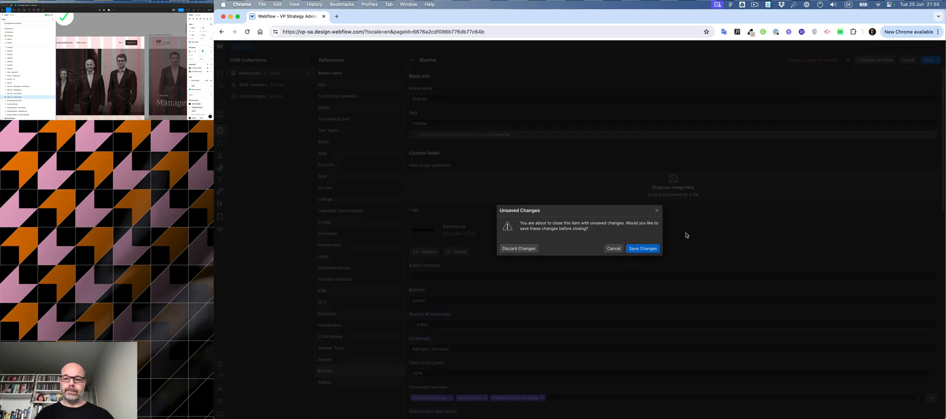
left_click(643, 249)
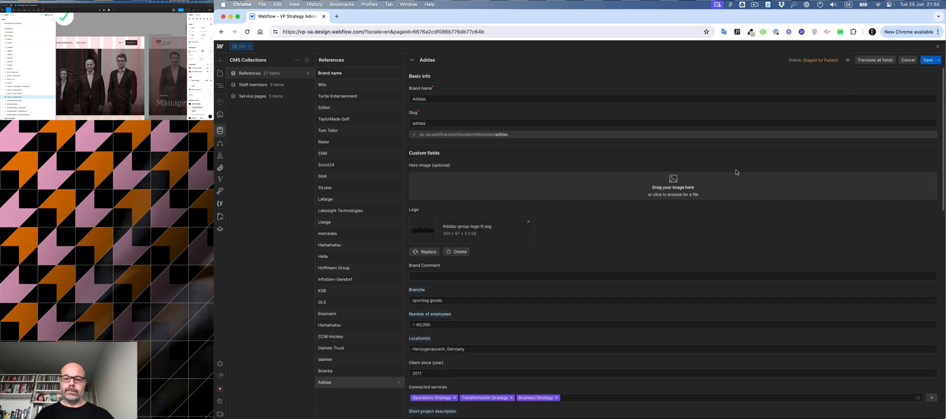
left_click(922, 61)
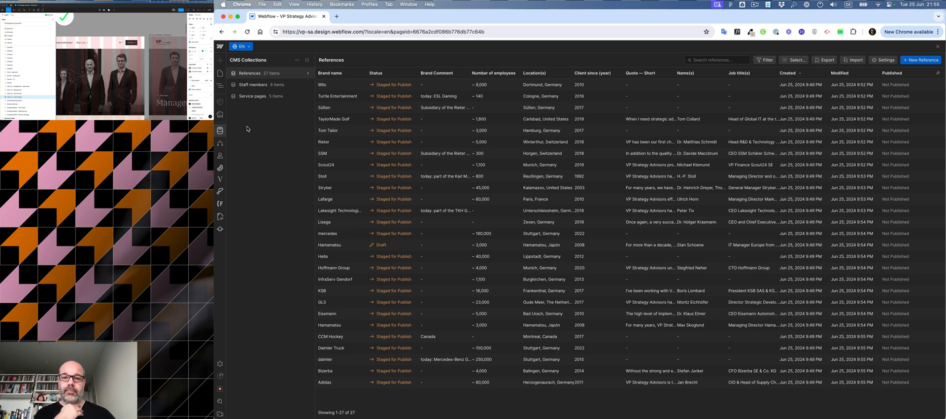
Step: Close the CMS and select the navigation bar's third layout column on the Business Strategy page
left_click(938, 47)
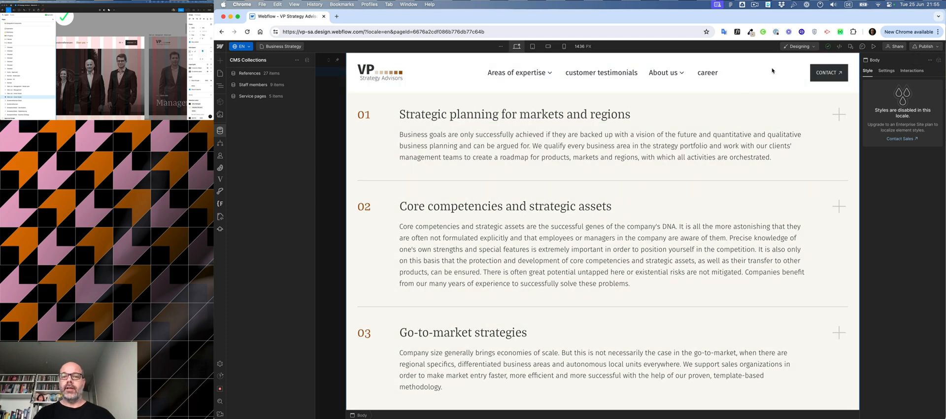
double_click(777, 77)
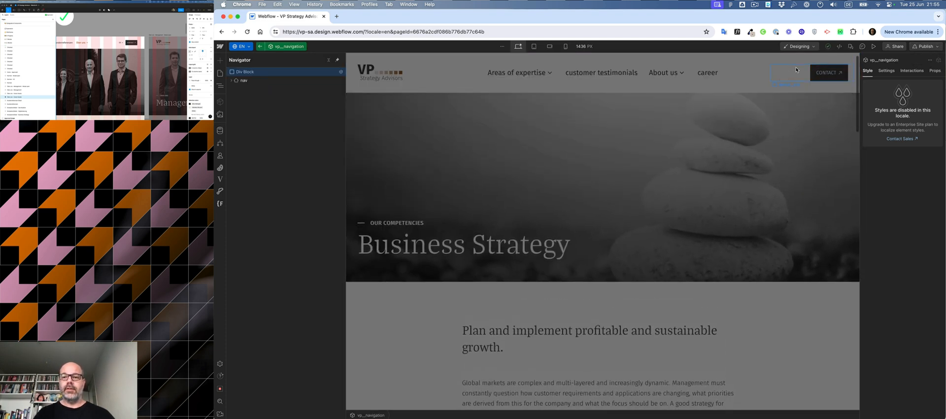
left_click(796, 70)
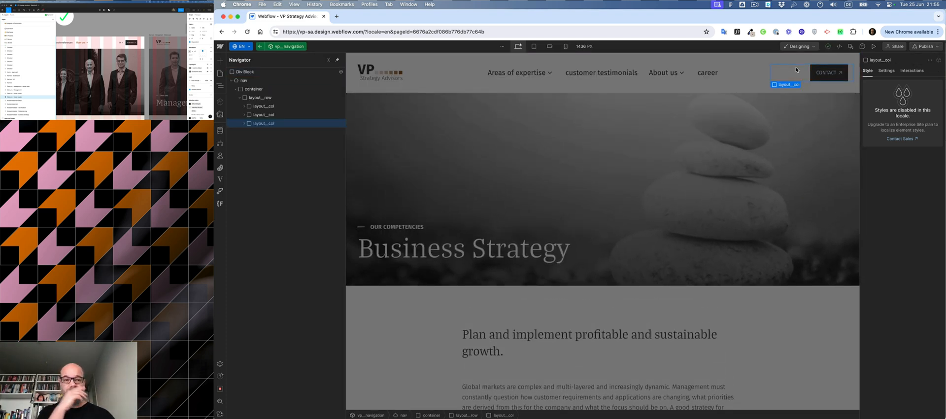
left_click(243, 124)
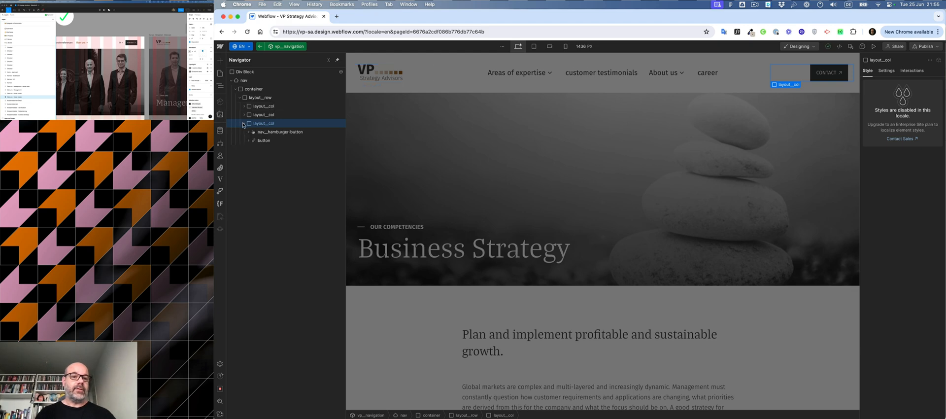
Step: Switch the designer to the DE locale via the command search
key("super+k")
type("loca")
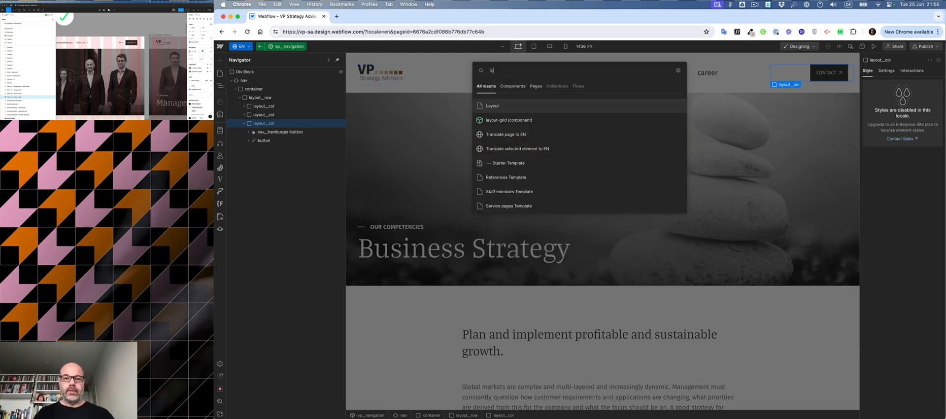
key("BackSpace")
key("BackSpace")
key("BackSpace")
key("BackSpace")
type("sw")
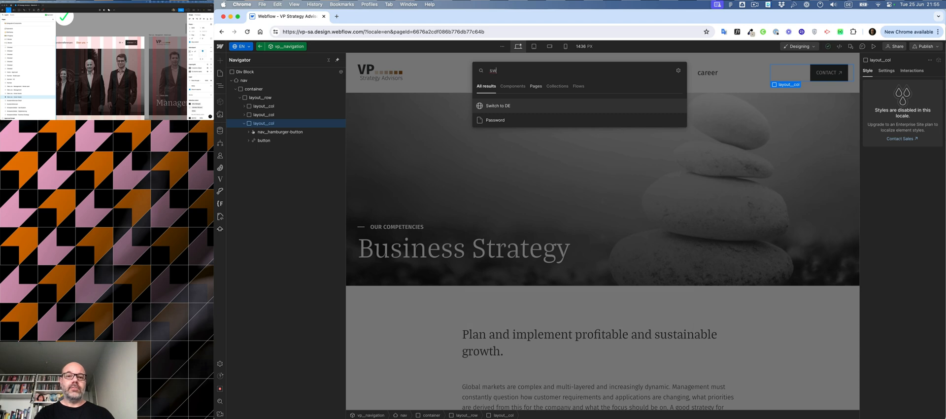
key("Return")
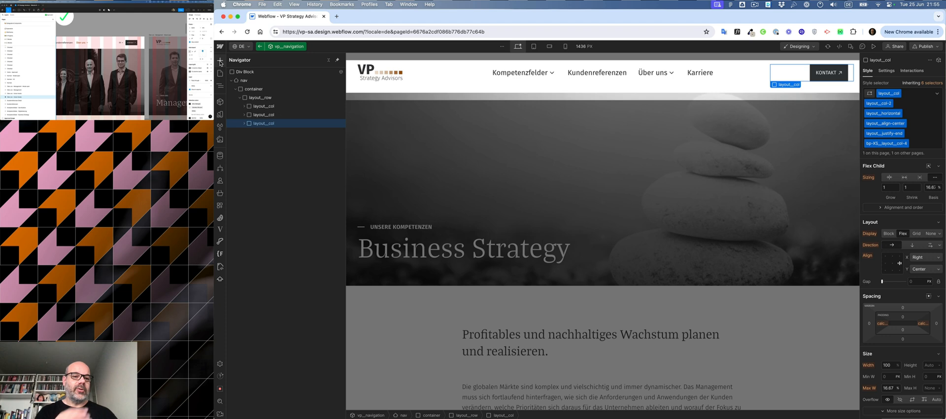
Step: Add a Locales List element to the selected navigation column
left_click(221, 61)
scroll(284, 201, "down", 10)
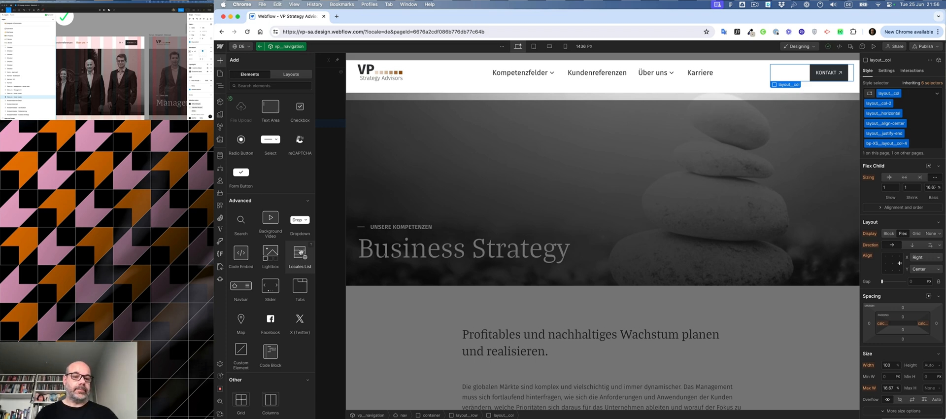
left_click(300, 252)
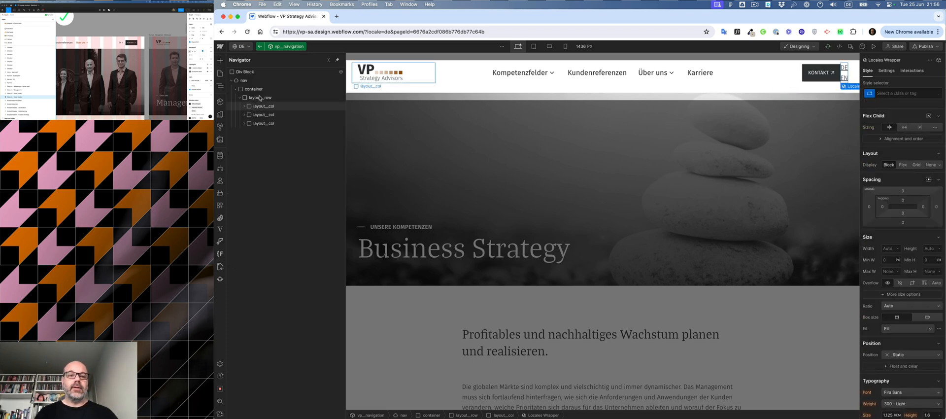
Step: Move the Locales Wrapper to the top of the third navigation column and give it the class language-switch
left_click(244, 123)
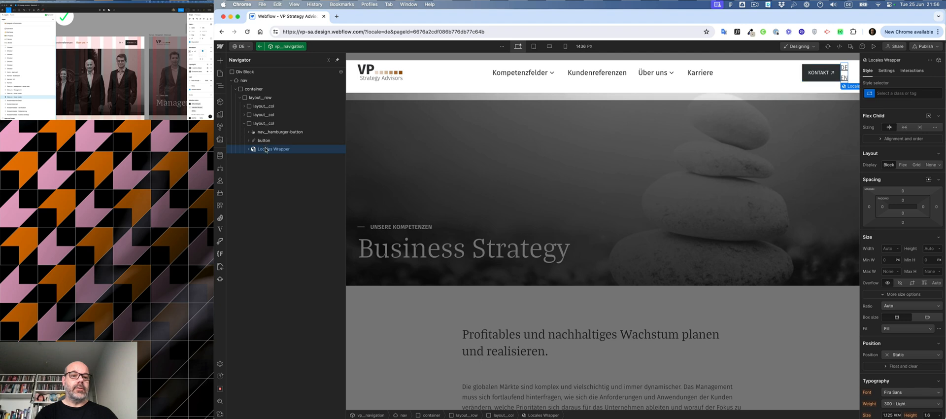
left_click_drag(265, 137, 266, 131)
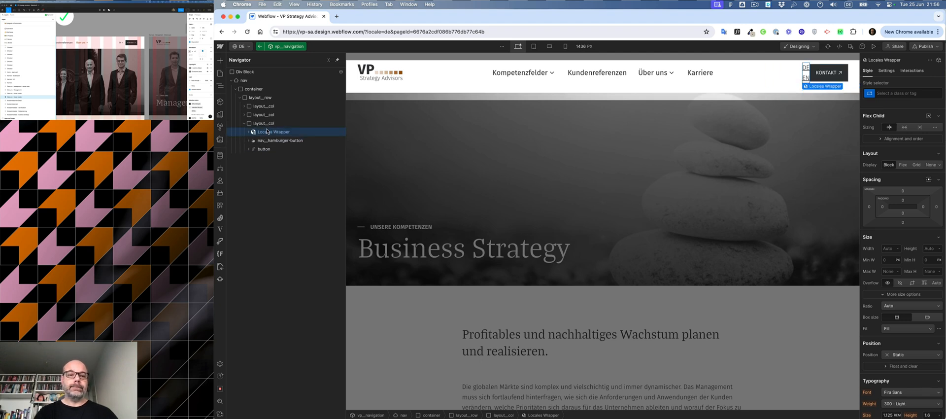
left_click(897, 90)
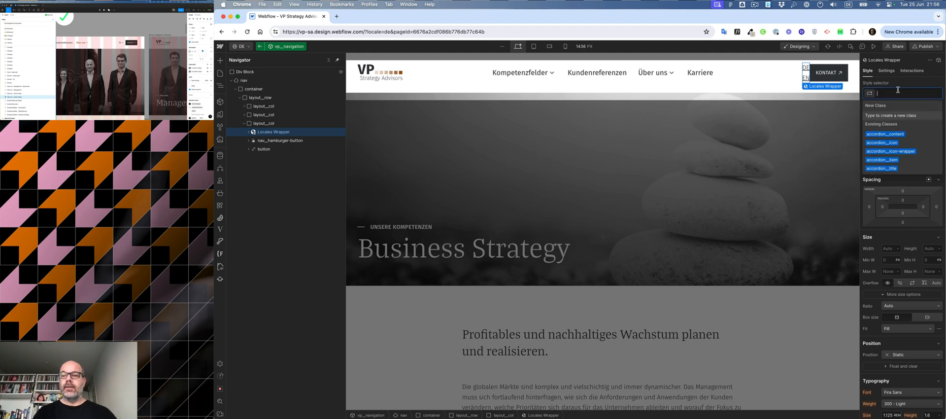
type("lo")
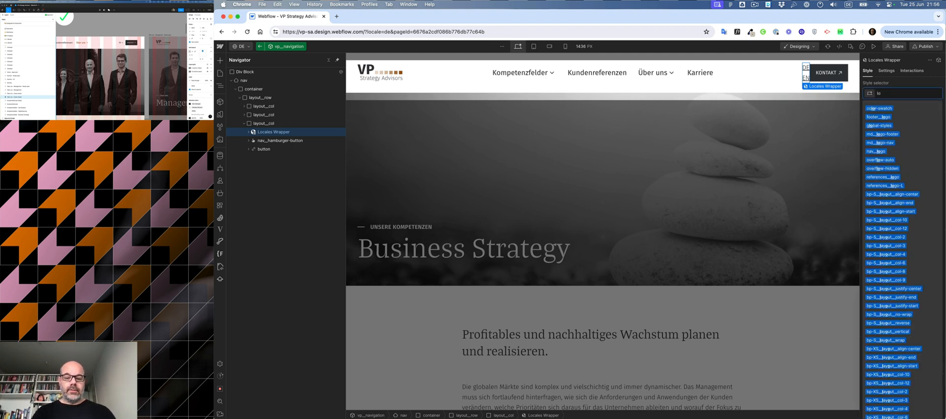
type("cales")
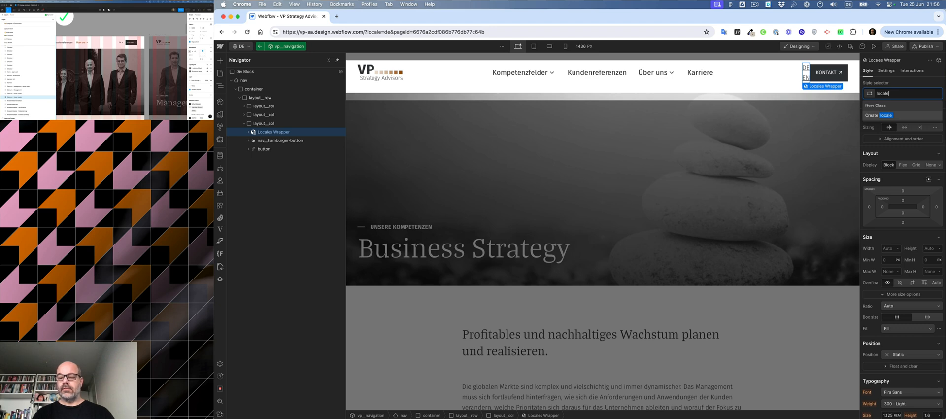
key("super+a")
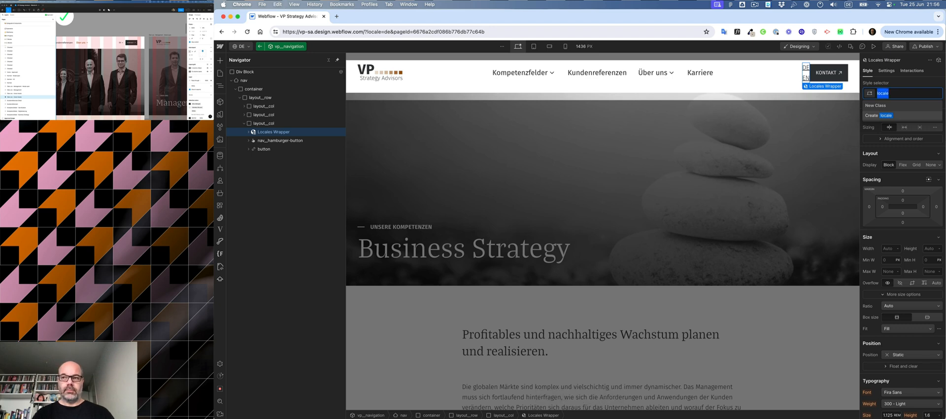
type("language-switch")
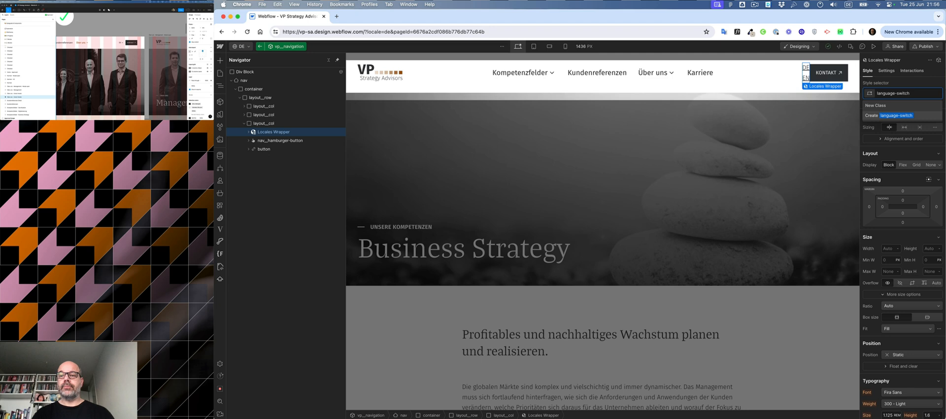
key("Return")
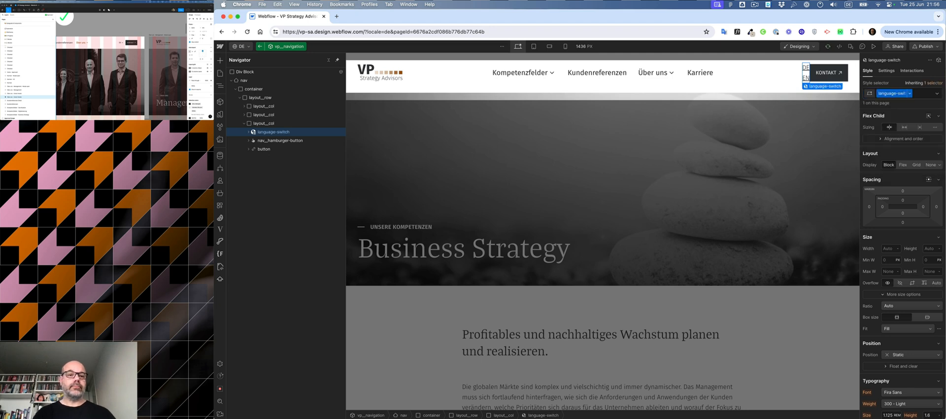
Step: Expand the locale switcher's structure and apply the layout__row class to the Locales List
left_click(248, 132)
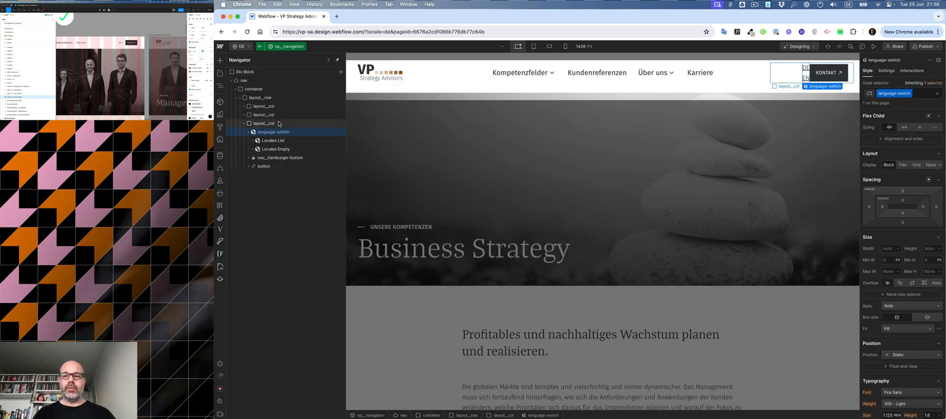
left_click(252, 140)
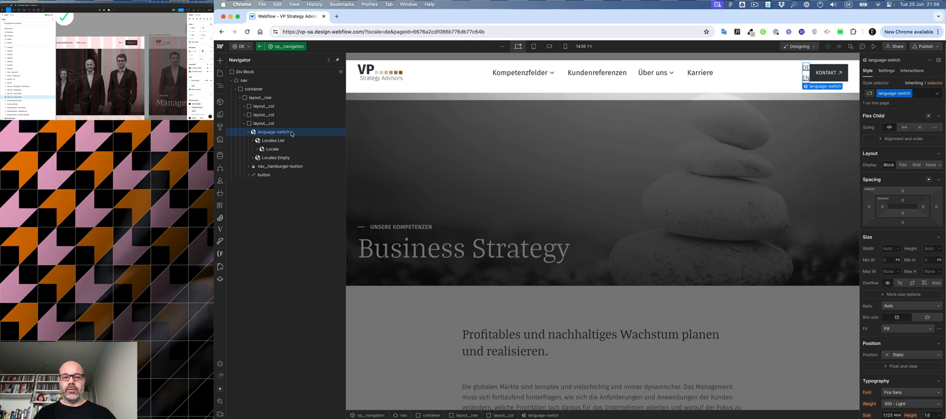
left_click(273, 153)
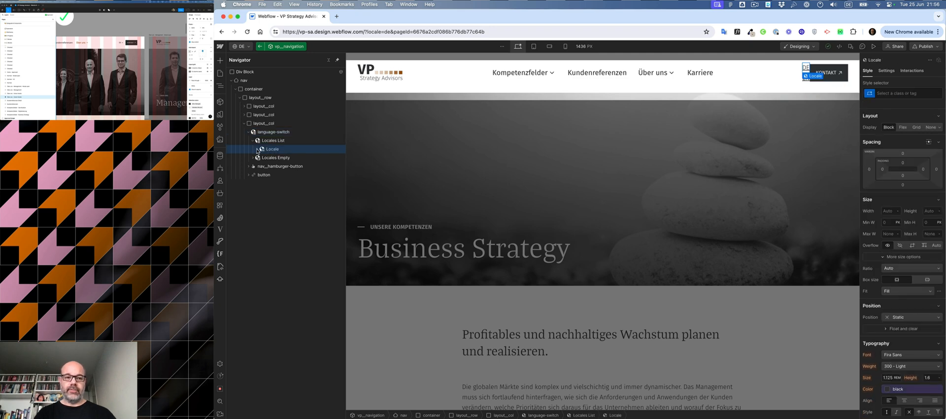
left_click(257, 149)
left_click(278, 159)
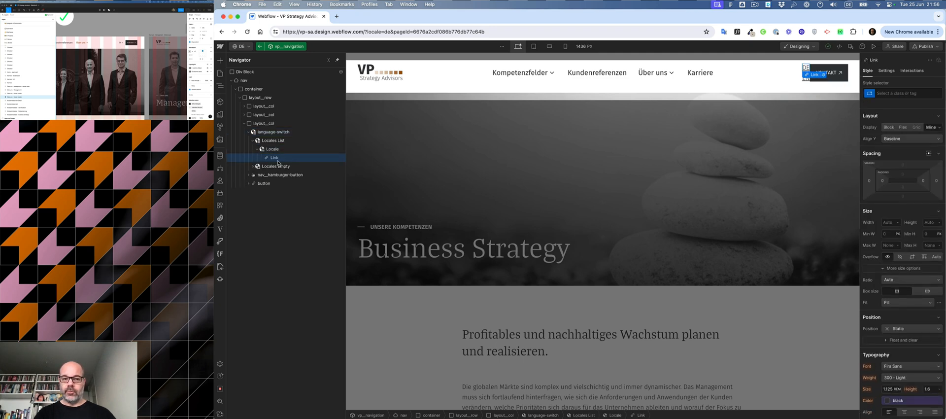
left_click(273, 141)
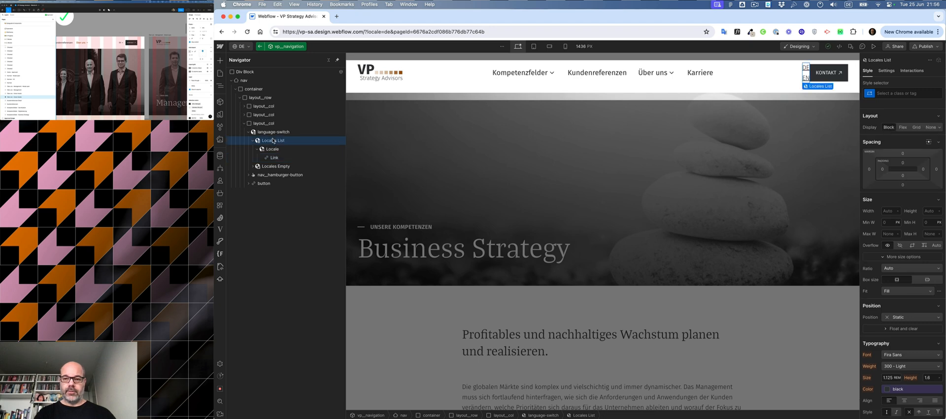
key("super+Return")
type("row")
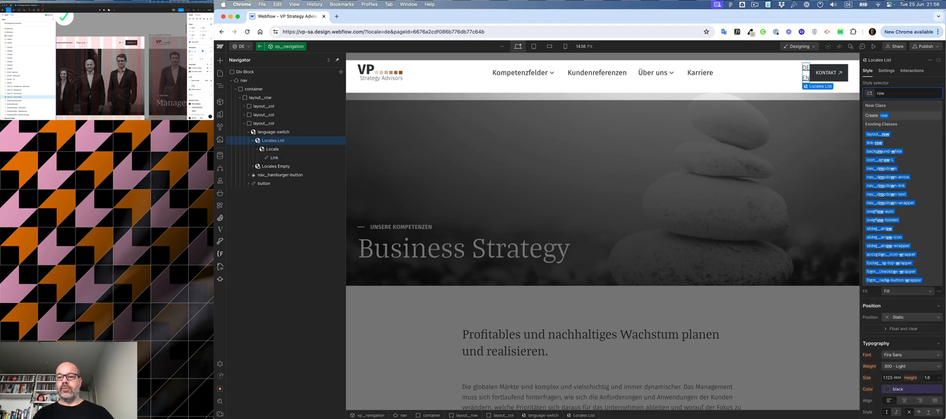
key("Down")
key("Down")
key("Up")
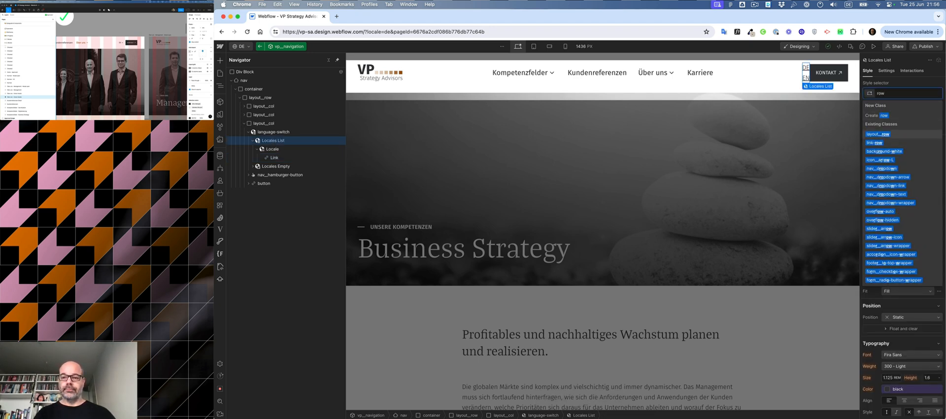
key("Return")
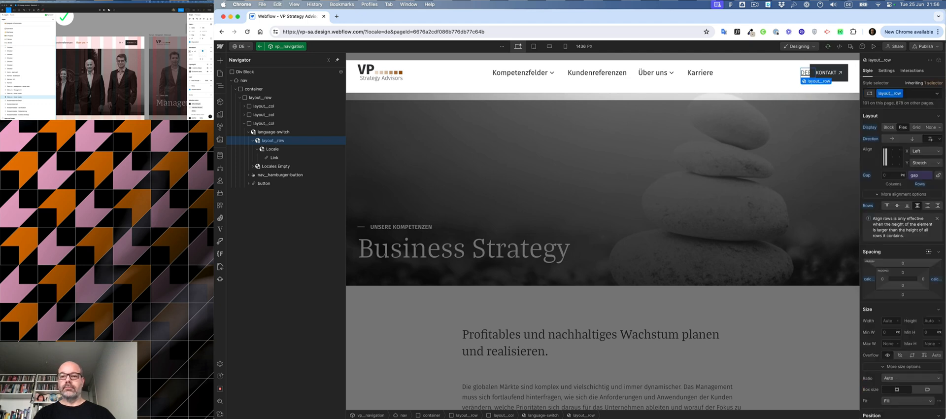
Step: Add the combo class layout__no-gutter to the Locales List
left_click(272, 149)
left_click(268, 142)
key("super+Return")
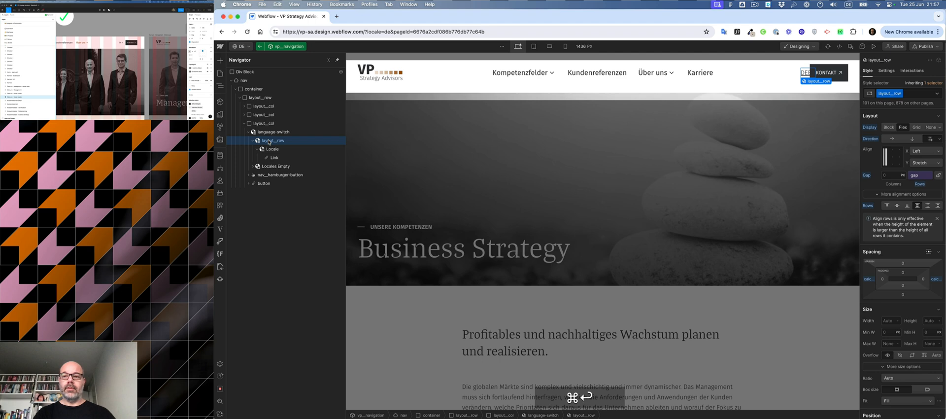
type("no")
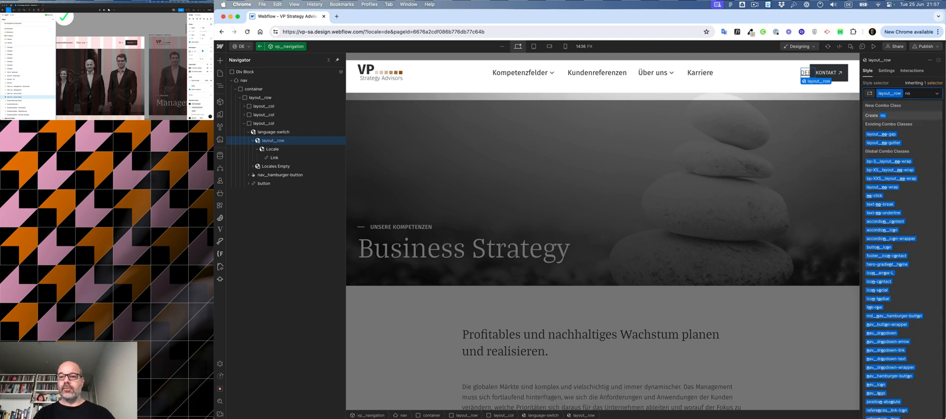
key("Down")
key("Down")
key("Return")
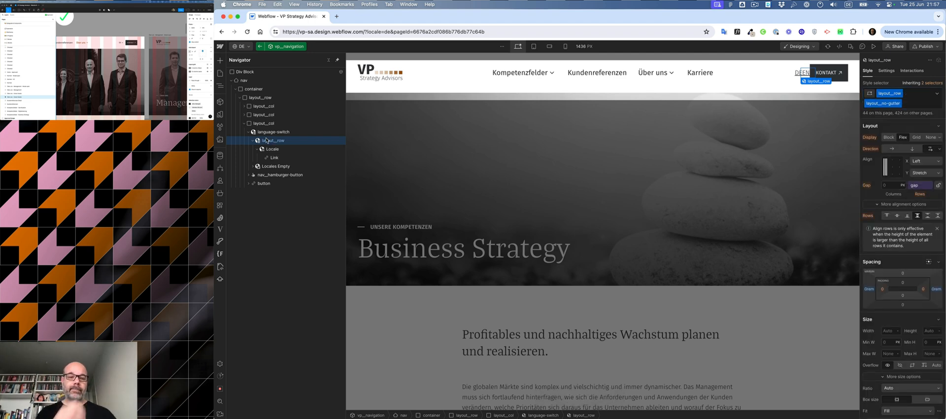
Step: Give the locale Link a new class named language-switch__link
left_click(274, 158)
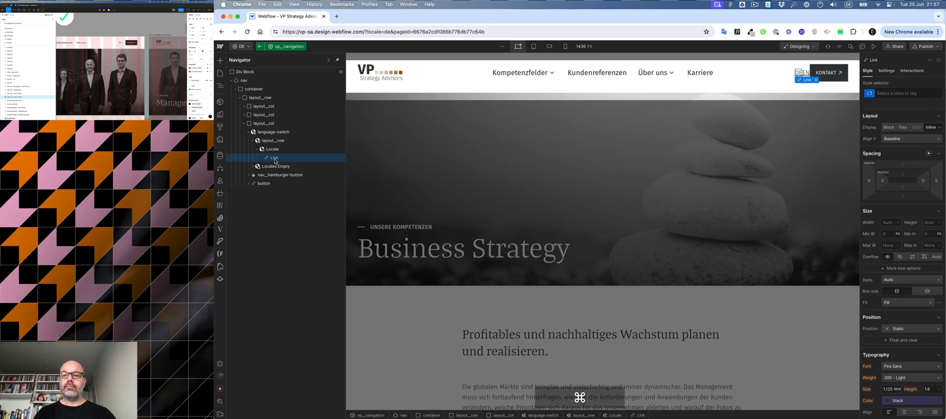
key("super+Return")
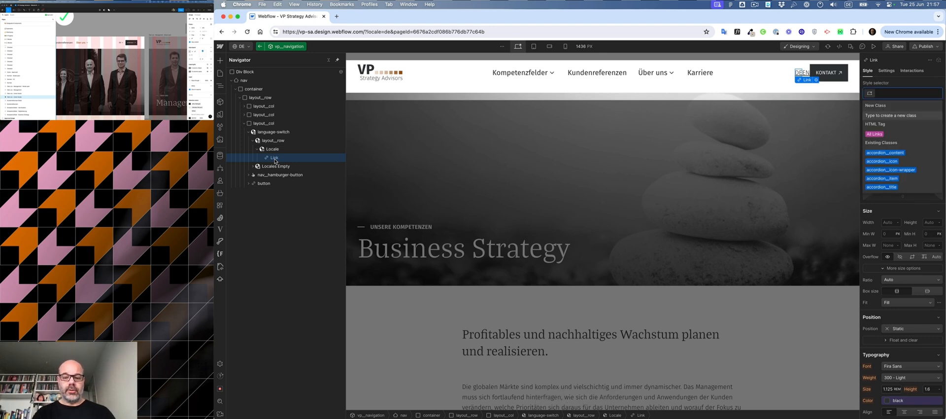
type("language-")
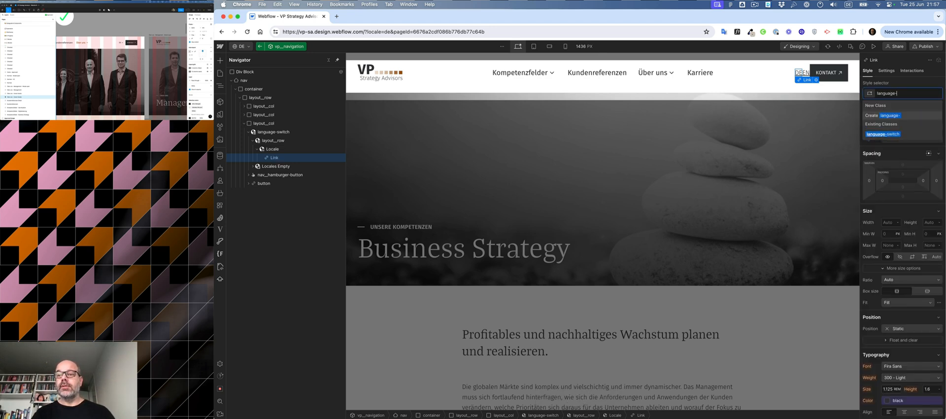
key("Down")
type("ge-")
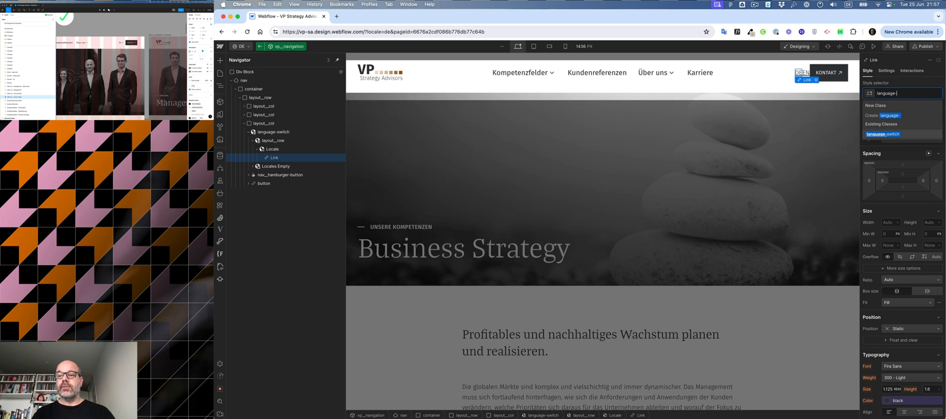
type("swtuch")
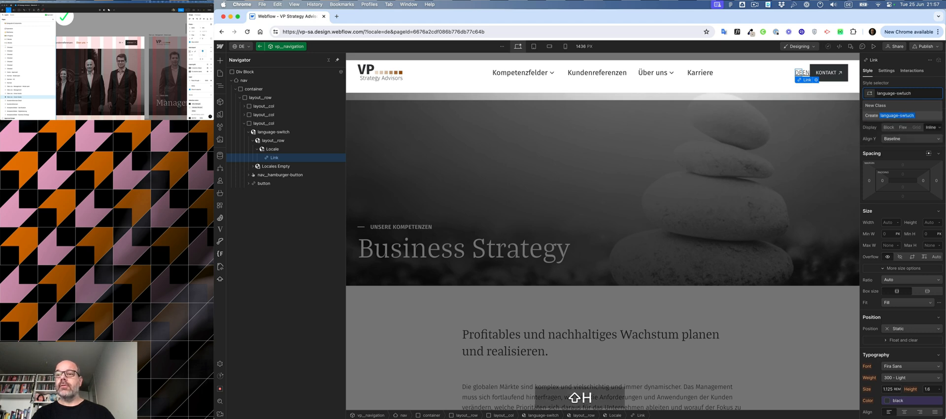
key("BackSpace")
key("BackSpace")
key("BackSpace")
key("BackSpace")
type("itc")
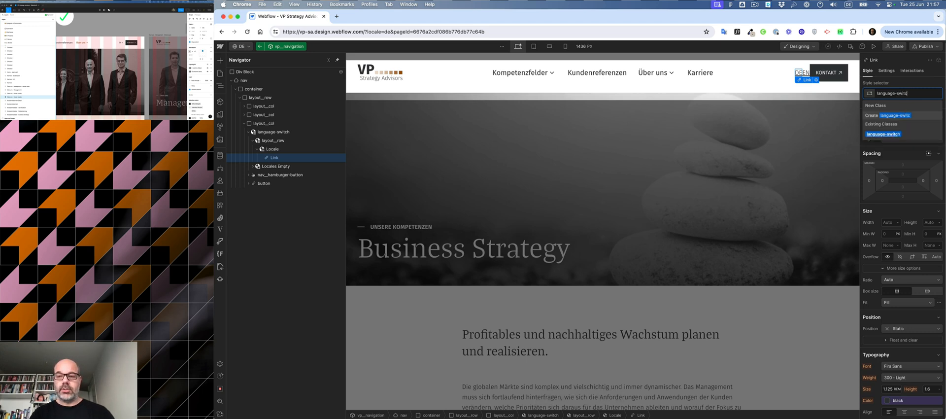
type("h__link")
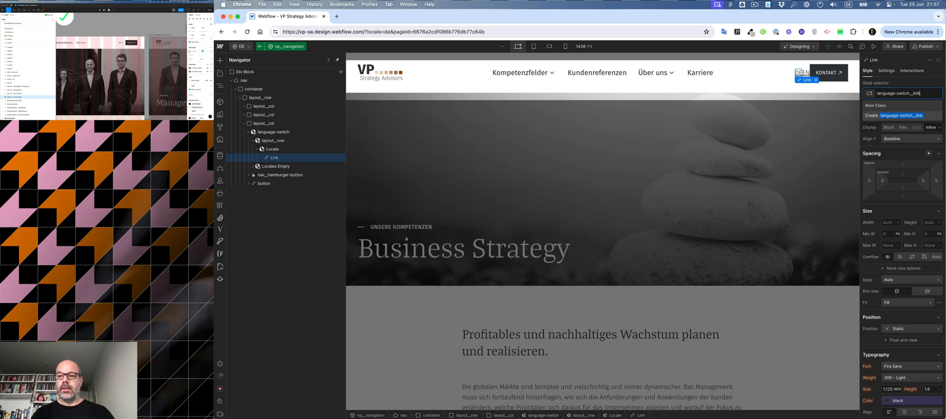
key("Return")
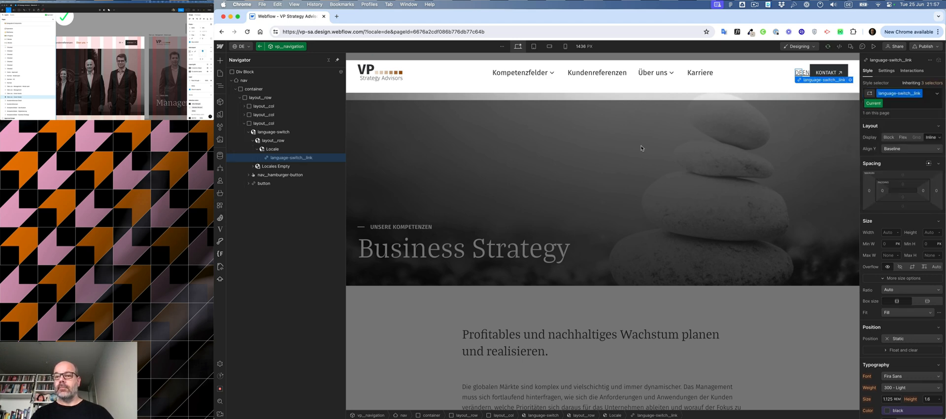
Step: Copy the language-switch__link class name and deselect the link's Current state
double_click(890, 95)
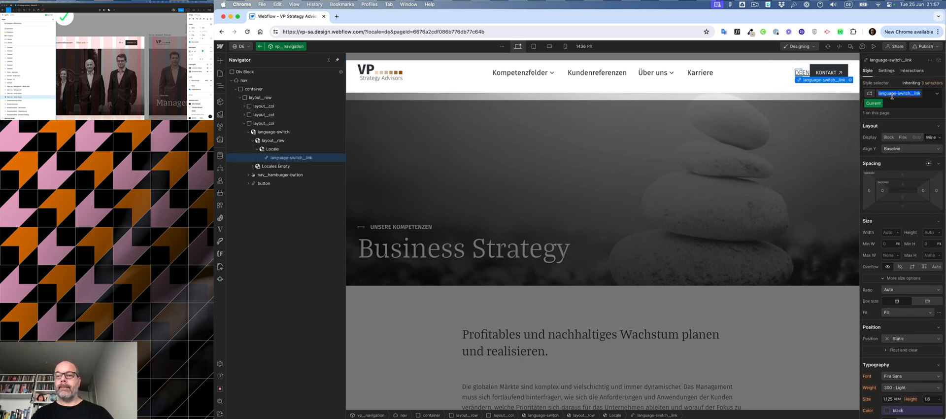
key("super+c")
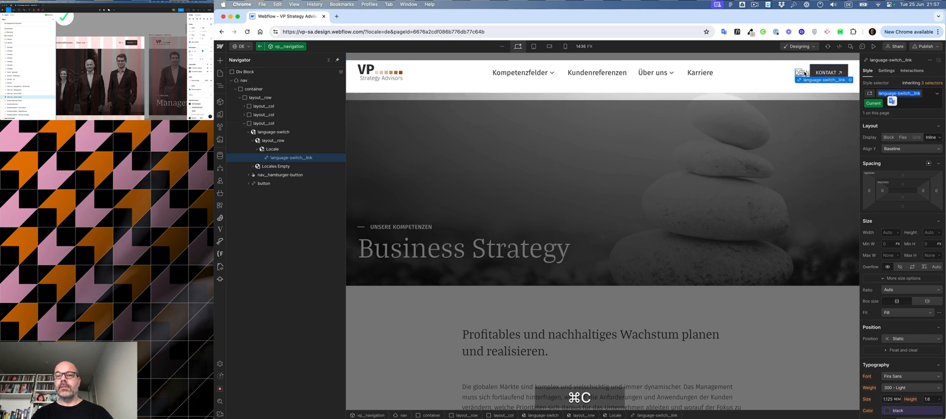
left_click(886, 93)
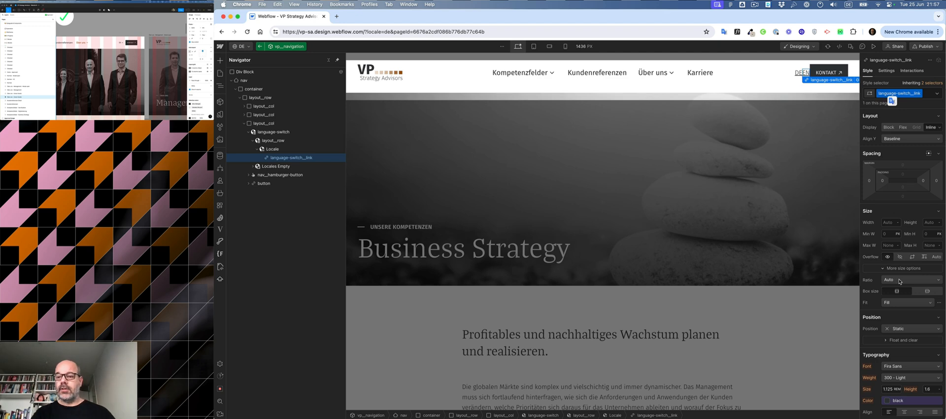
scroll(901, 374, "down", 3)
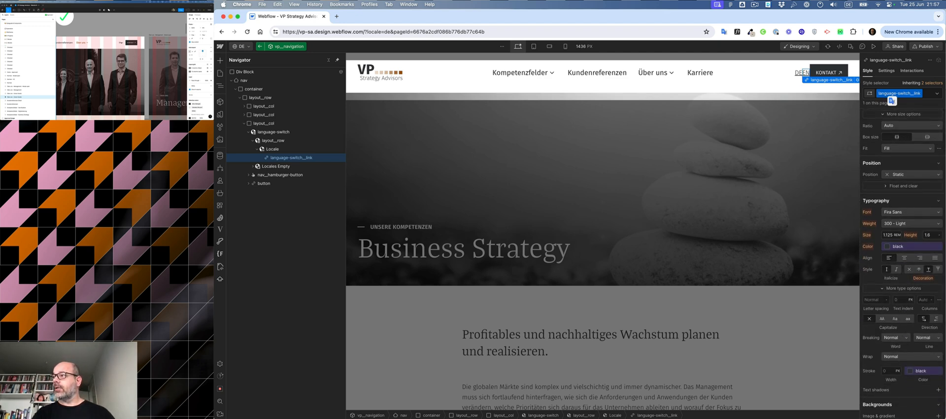
left_click(120, 43)
double_click(120, 44)
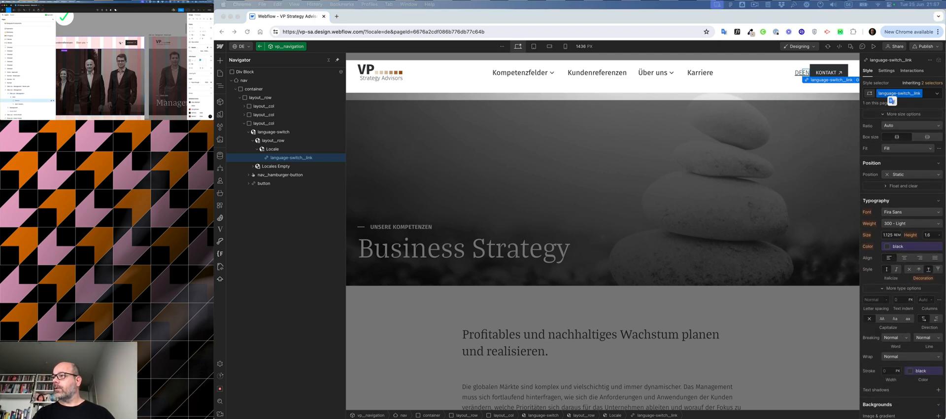
double_click(120, 44)
double_click(120, 43)
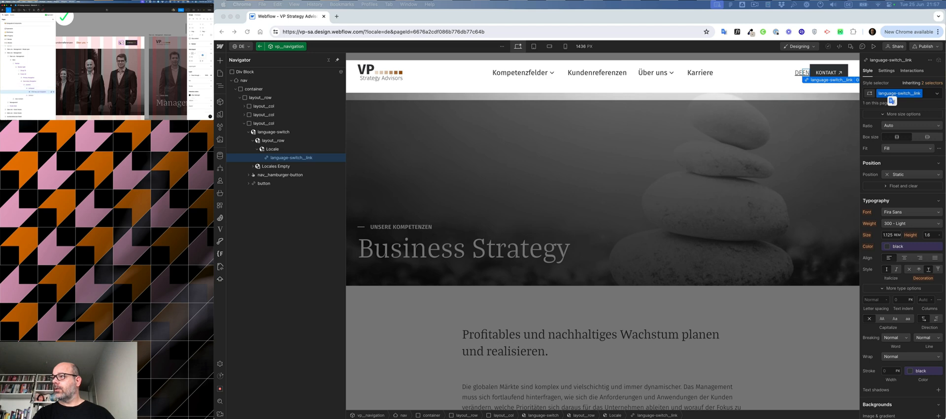
double_click(120, 43)
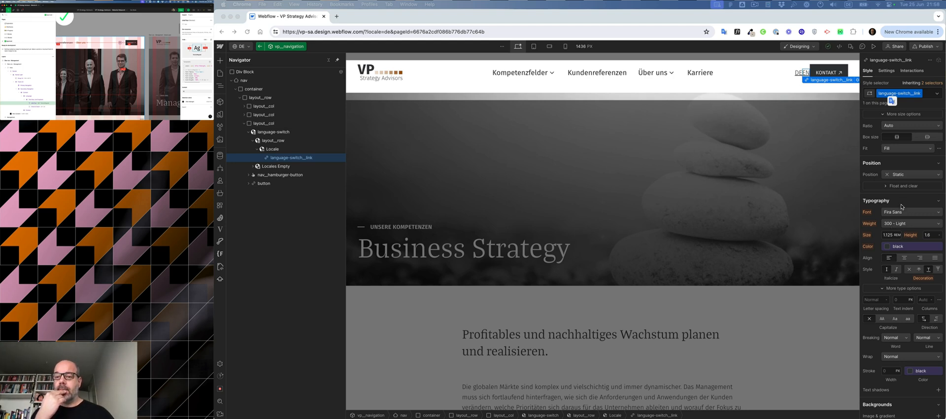
left_click(924, 94)
left_click(928, 95)
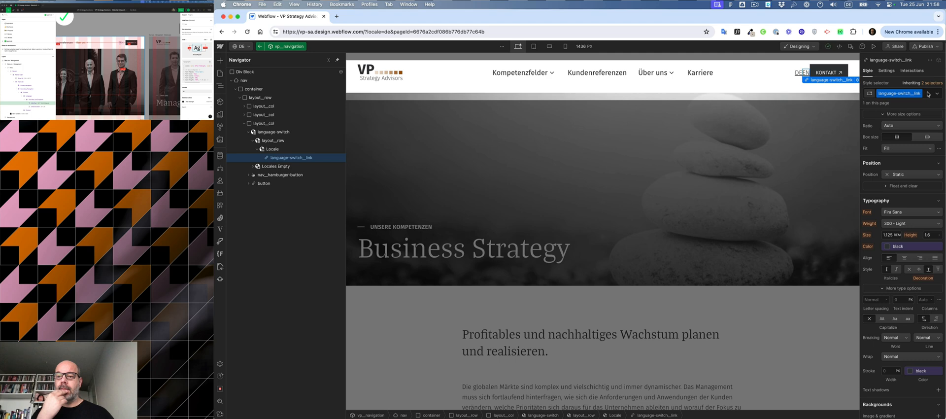
left_click(928, 95)
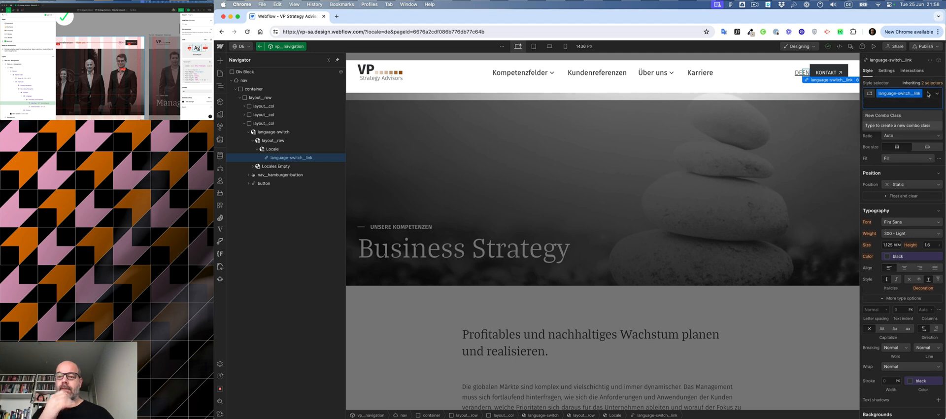
left_click(892, 81)
scroll(912, 135, "up", 3)
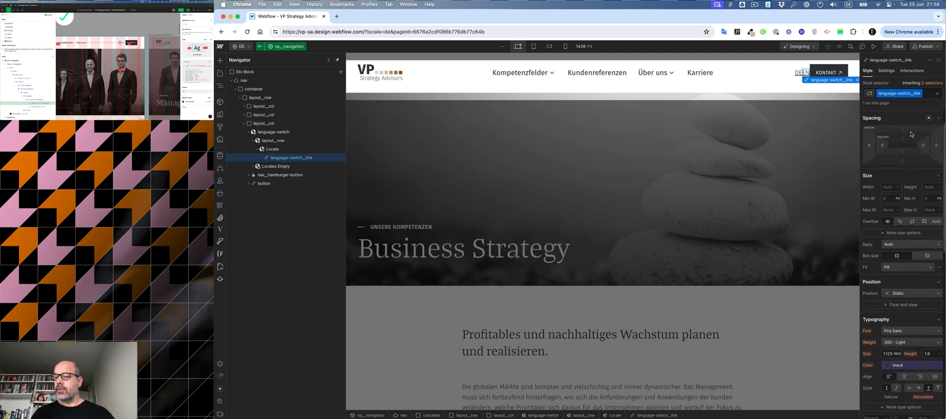
scroll(908, 119, "up", 2)
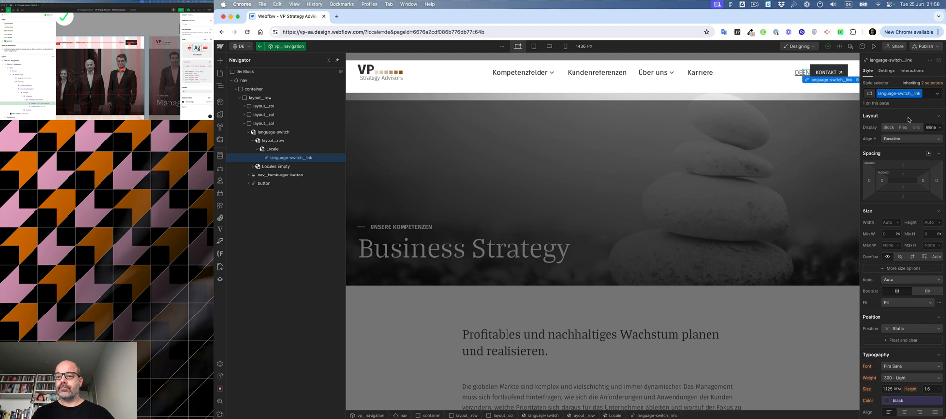
left_click(937, 93)
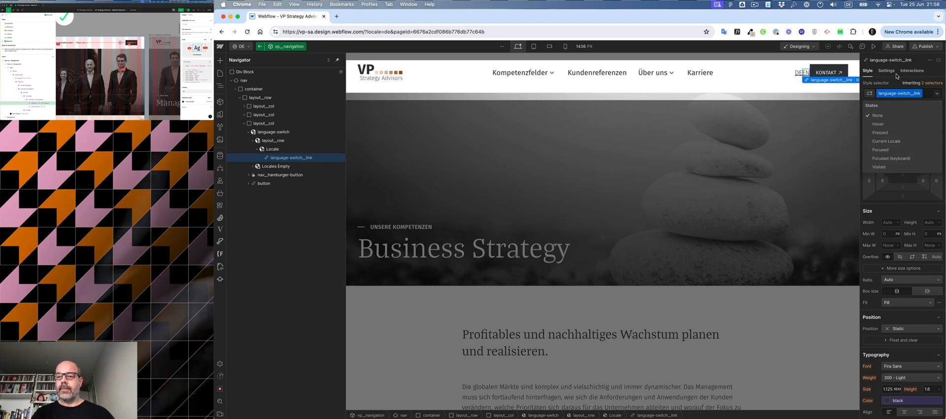
Step: Give the Locale item a new class named language-switch__item
left_click(272, 149)
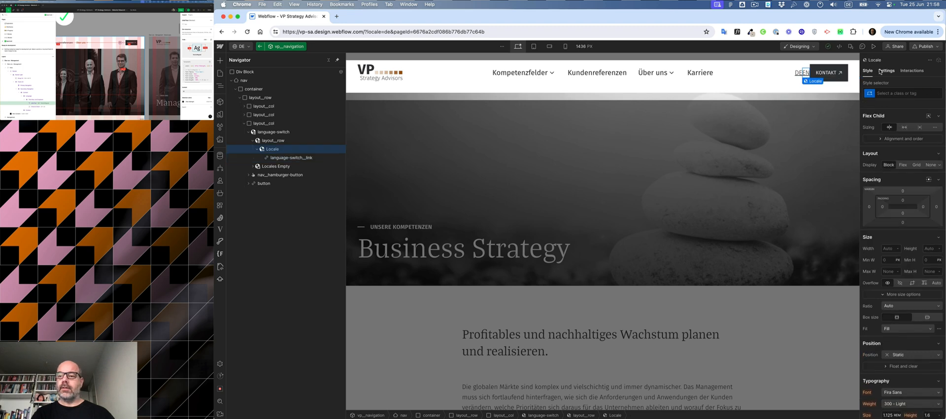
left_click(882, 93)
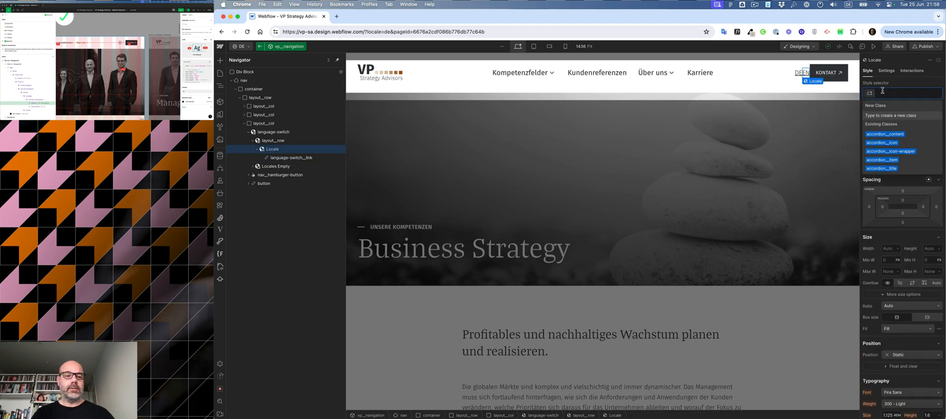
type("lang")
type("uag")
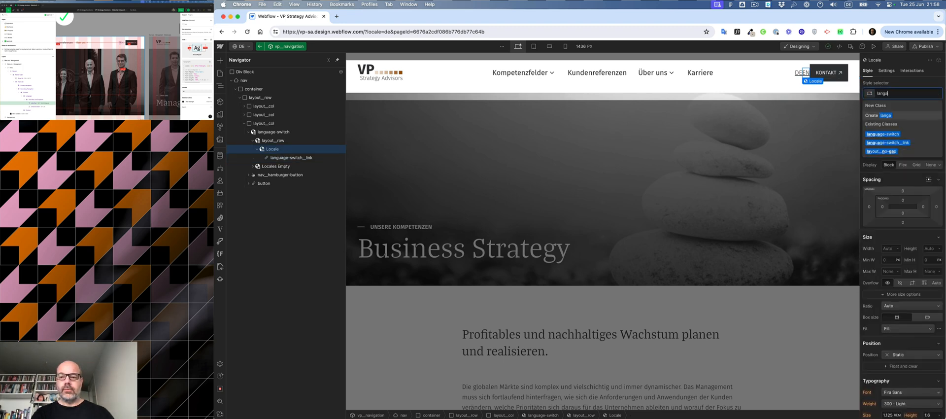
type("e")
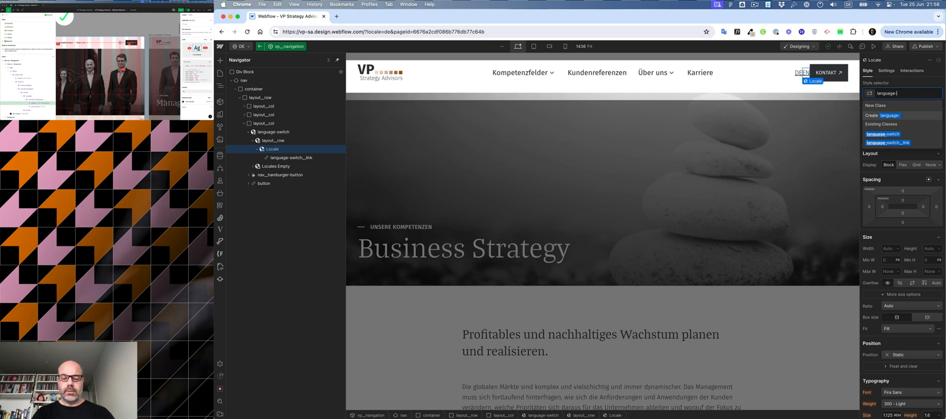
type("-switch")
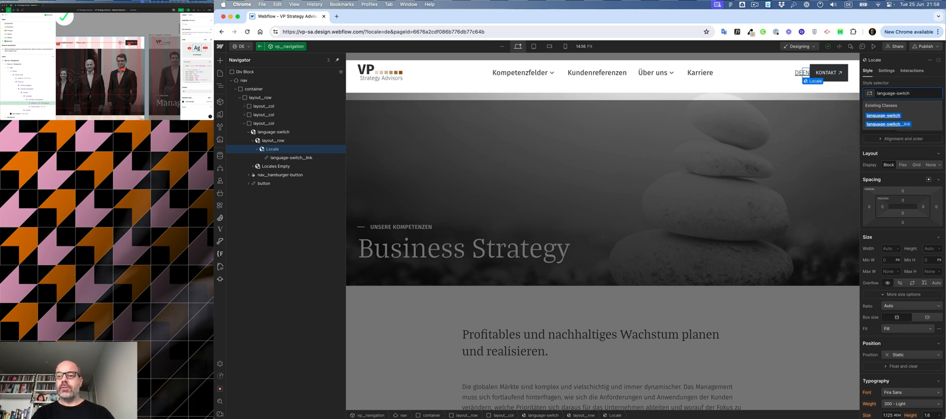
type("__")
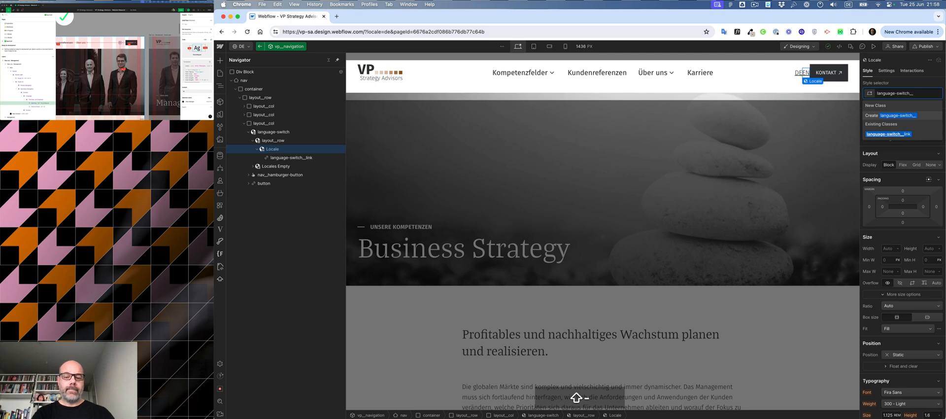
type("item")
left_click(922, 115)
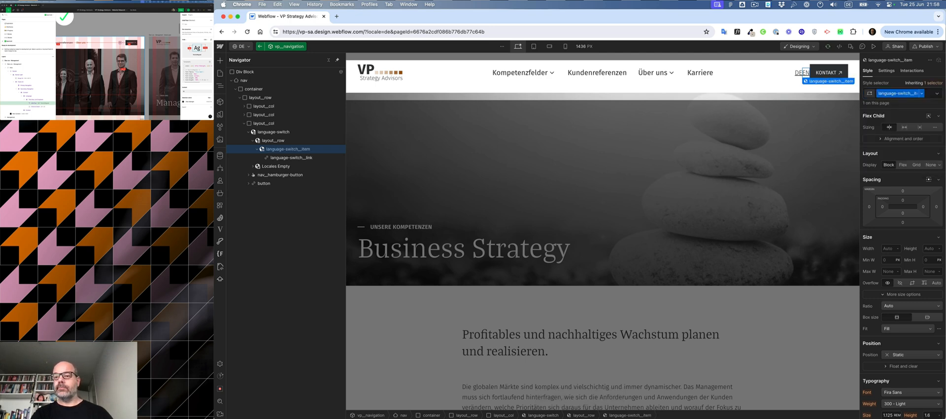
left_click(938, 95)
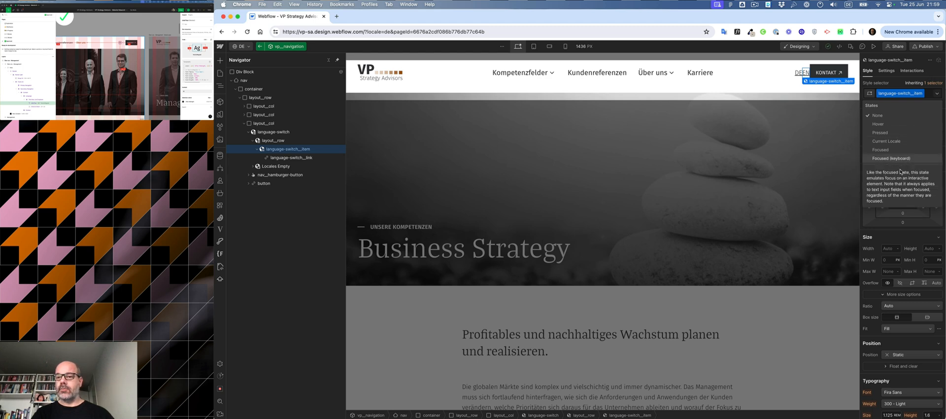
left_click(928, 70)
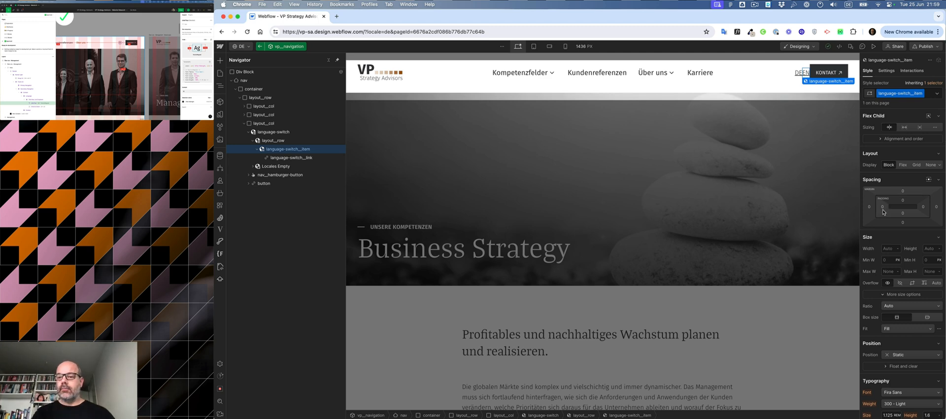
scroll(896, 294, "down", 5)
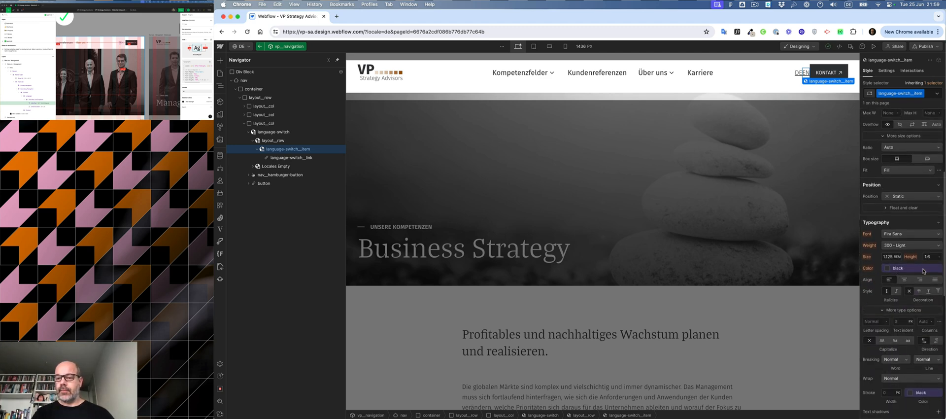
left_click(918, 291)
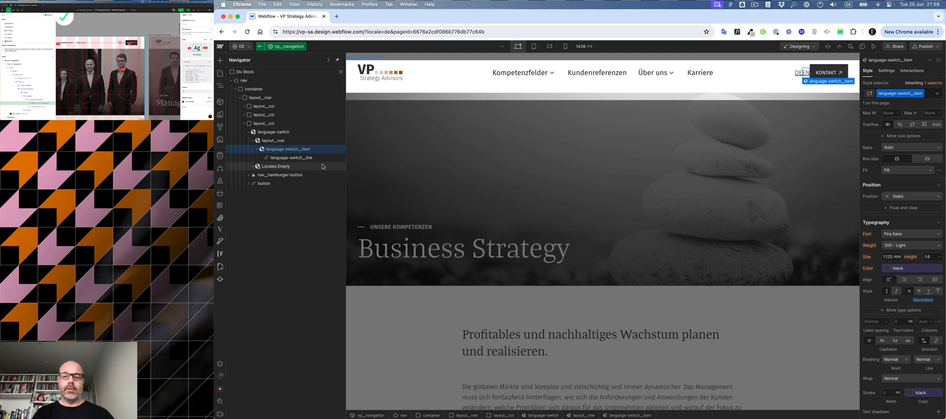
key("alt")
left_click(927, 301, "alt")
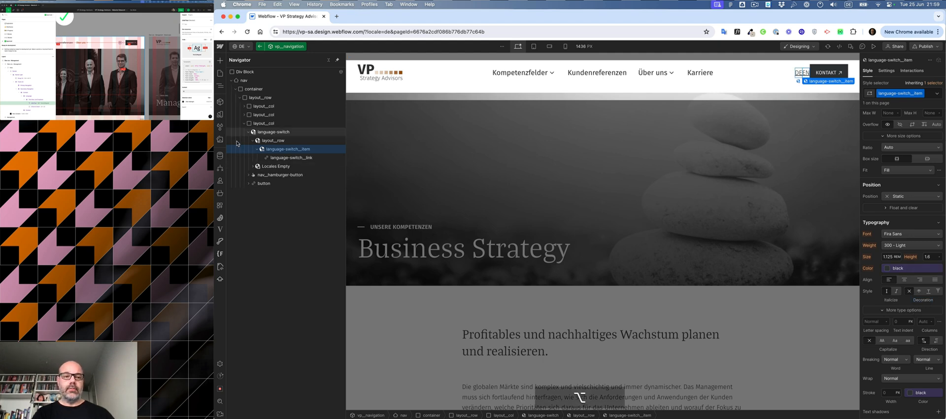
Step: Remove the language-switch__link text decoration and set its padding to 0.5rem on all sides
left_click(278, 157)
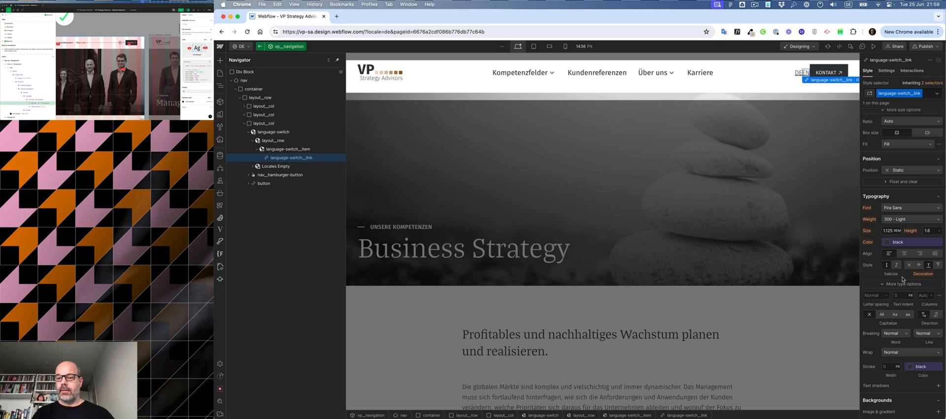
left_click(910, 265)
scroll(912, 262, "up", 5)
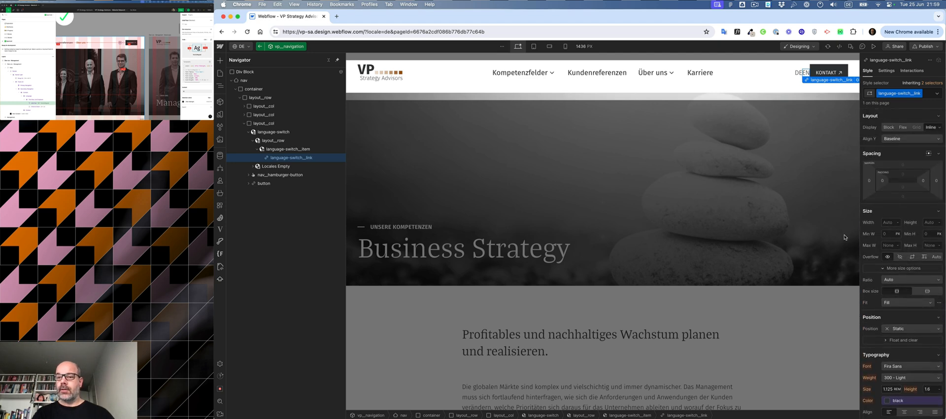
left_click(883, 181)
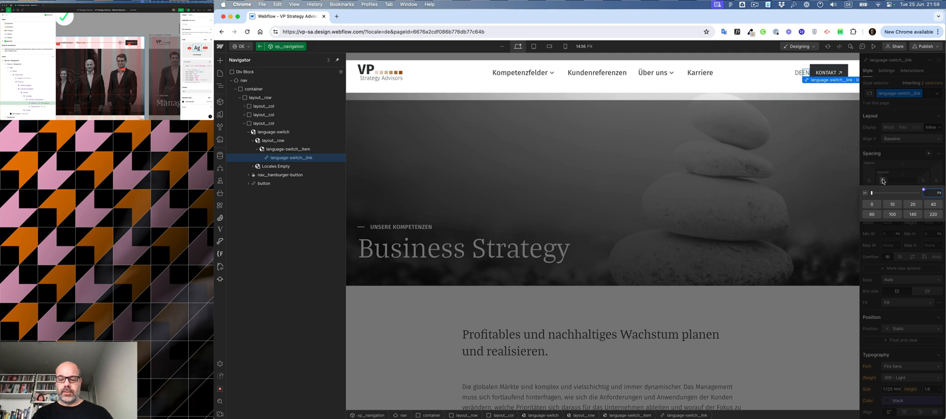
type("5")
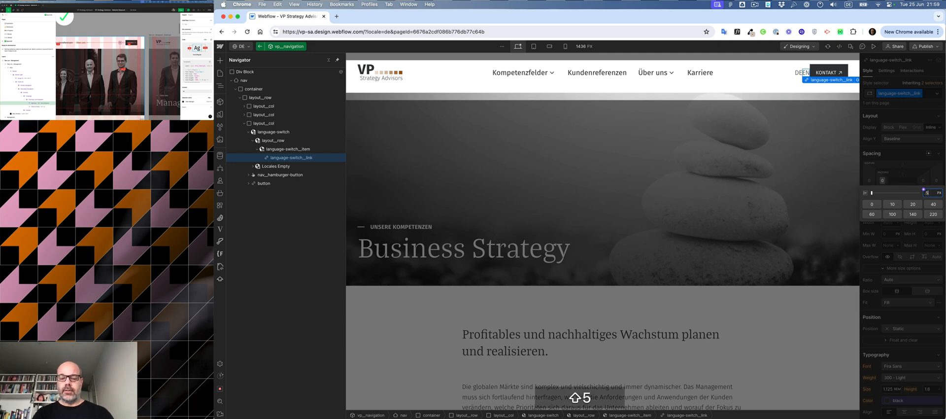
type("rem")
key("shift+Return")
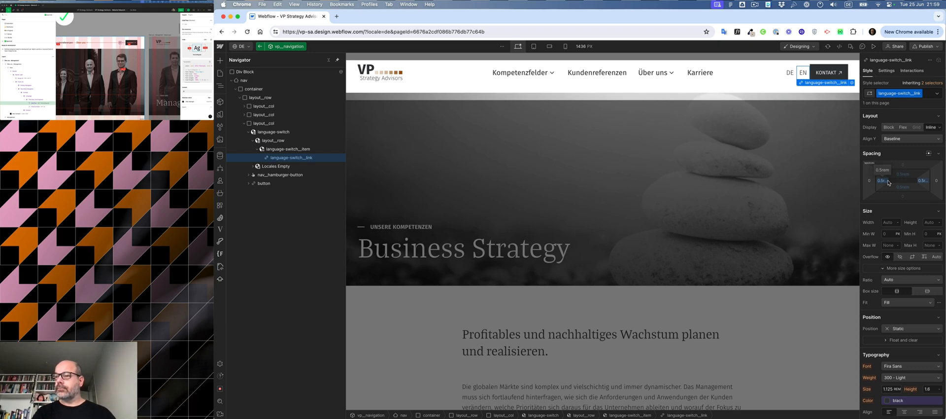
Step: Add a Div Block with class spacing-XS to the third column, placed between the language switch and the hamburger button
left_click(249, 132)
left_click(264, 124)
key("super+k")
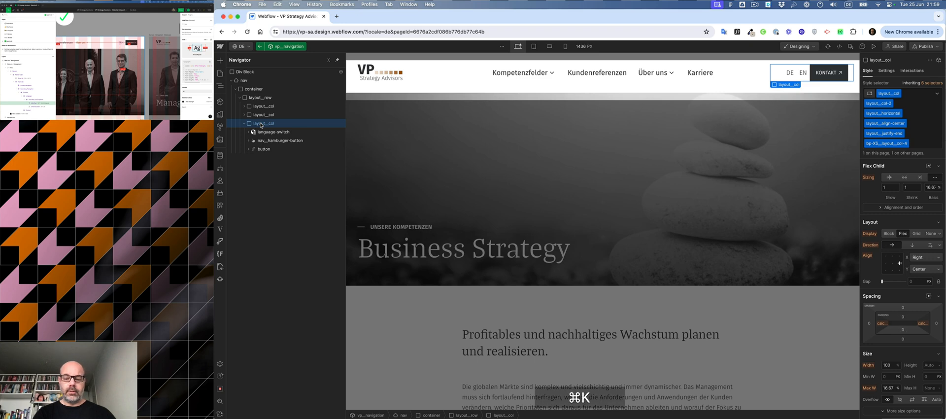
type("div")
key("super+Return")
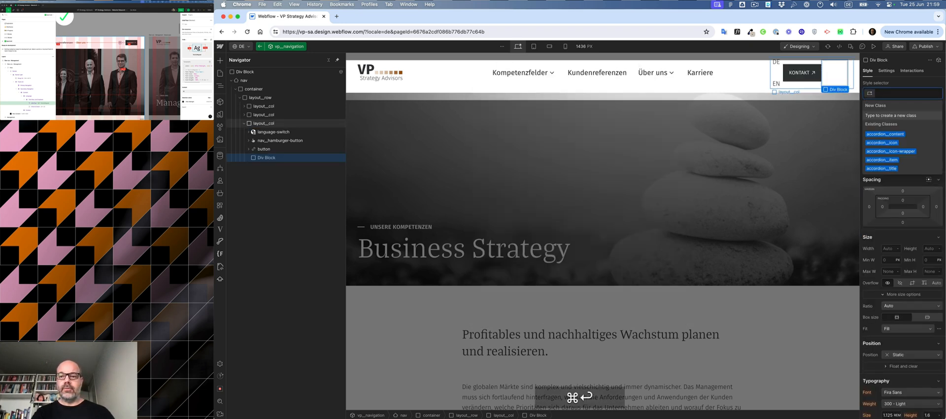
type("spac")
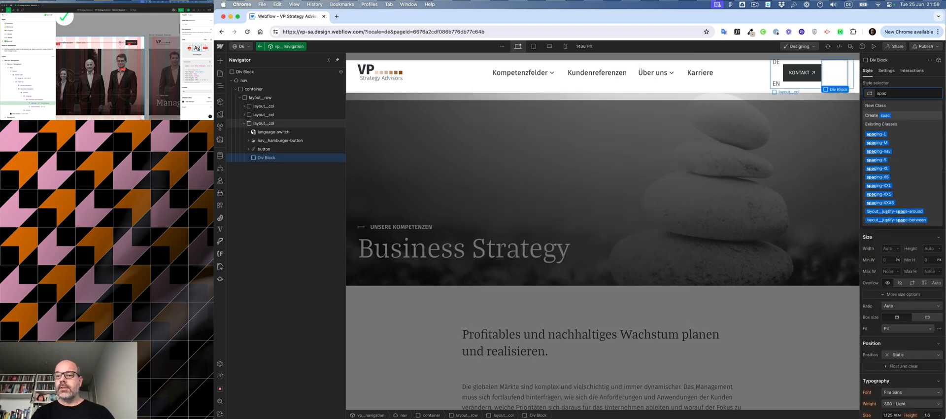
key("Down")
key("Down")
key("Down")
key("Down")
key("Down")
key("Down")
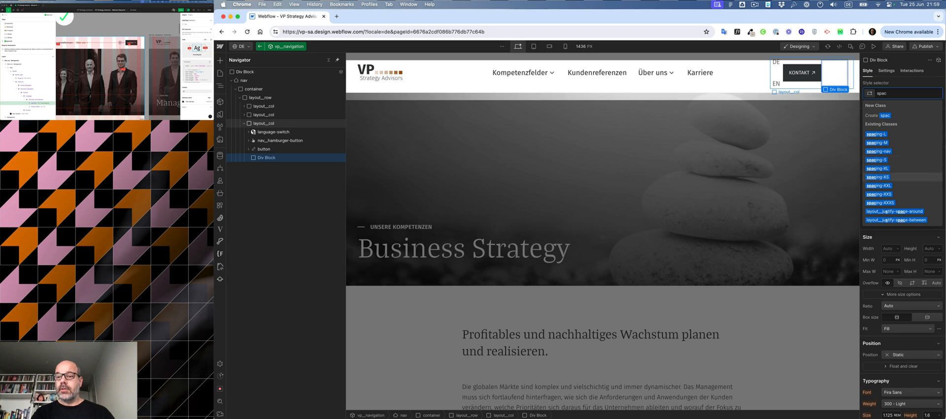
key("Return")
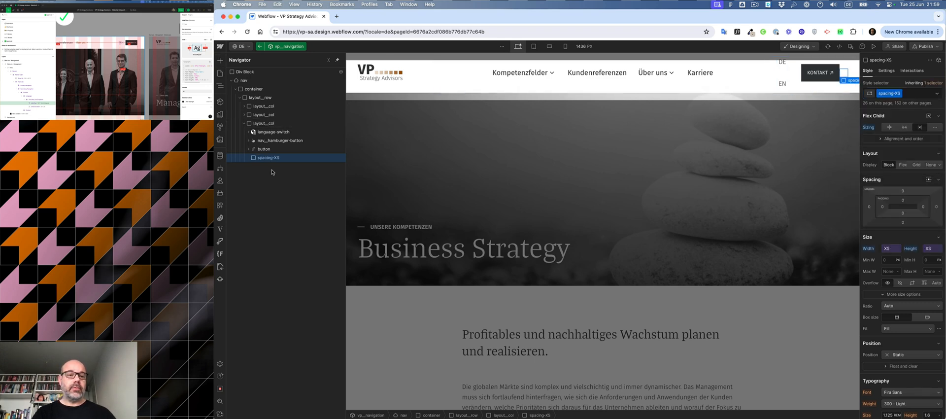
left_click_drag(266, 157, 269, 140)
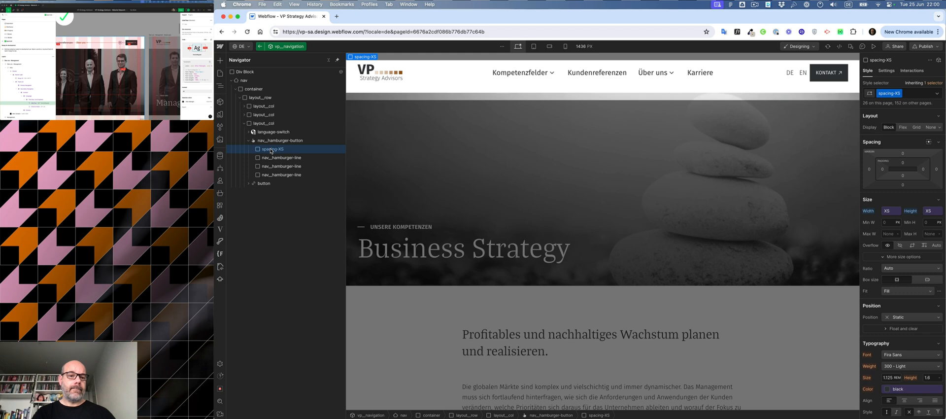
left_click_drag(270, 151, 270, 142)
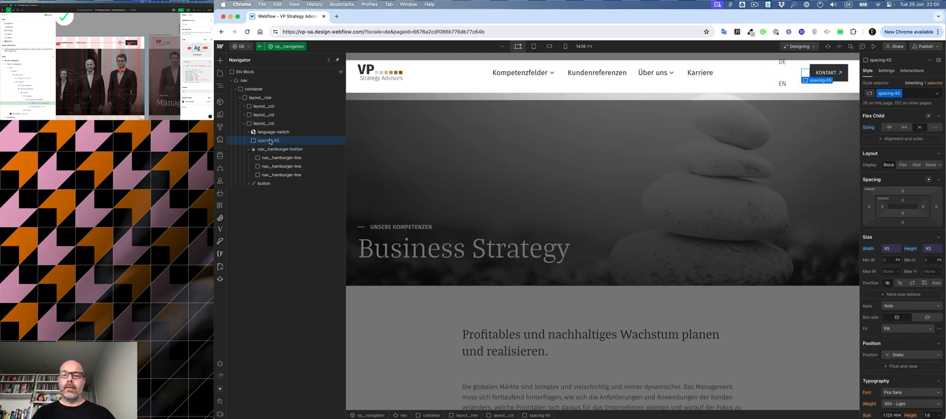
Step: Add the combo class layout__no-wrap to the language switch's layout__row
left_click(786, 73)
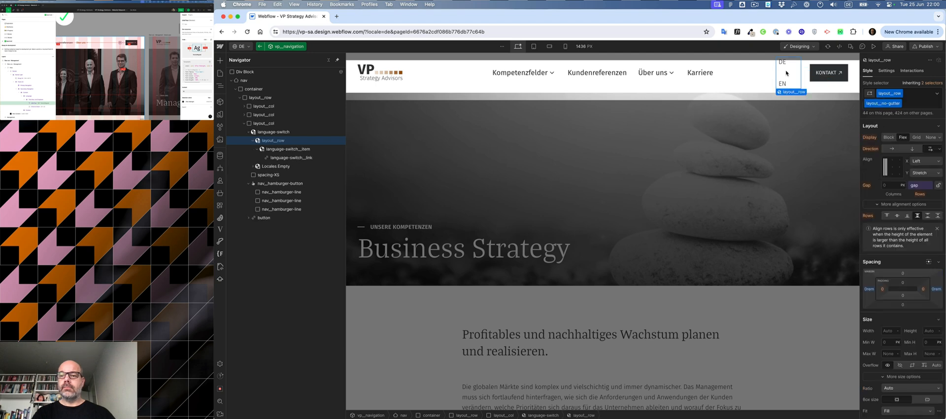
key("super+Return")
type("no-wrap")
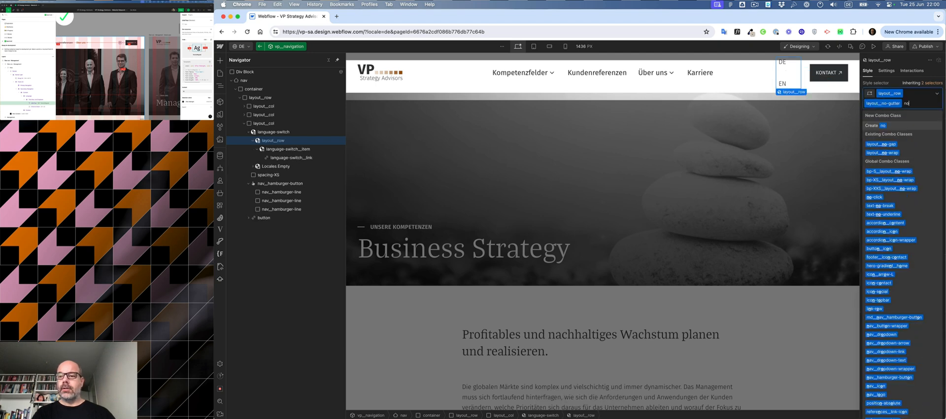
key("Return")
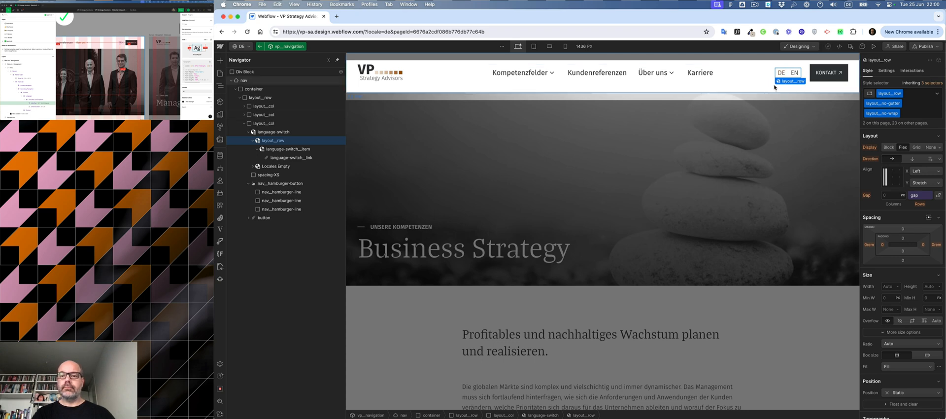
Step: Set the language-switch__link font weight to 500 - Medium
left_click(807, 86)
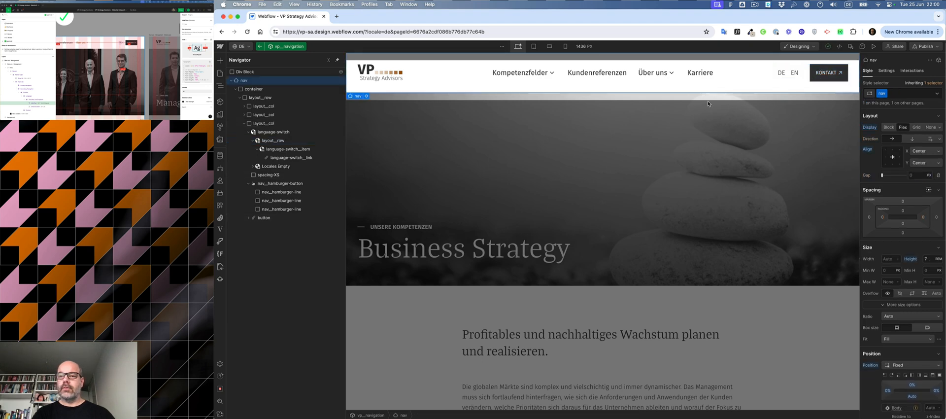
left_click(787, 76)
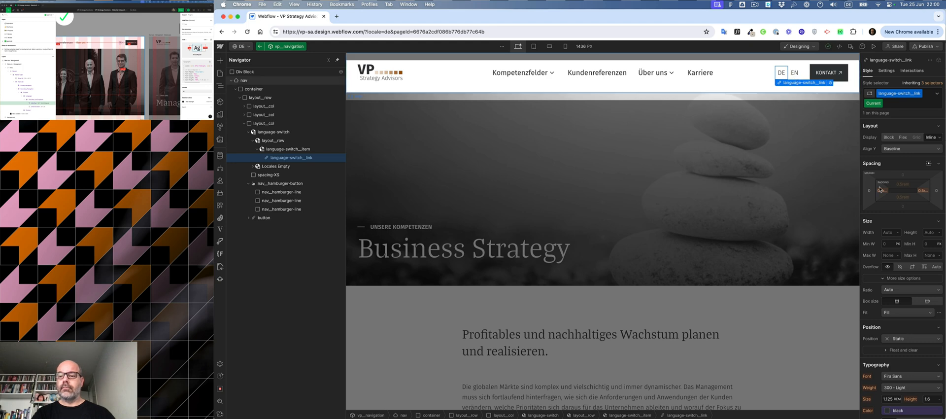
scroll(896, 242, "down", 4)
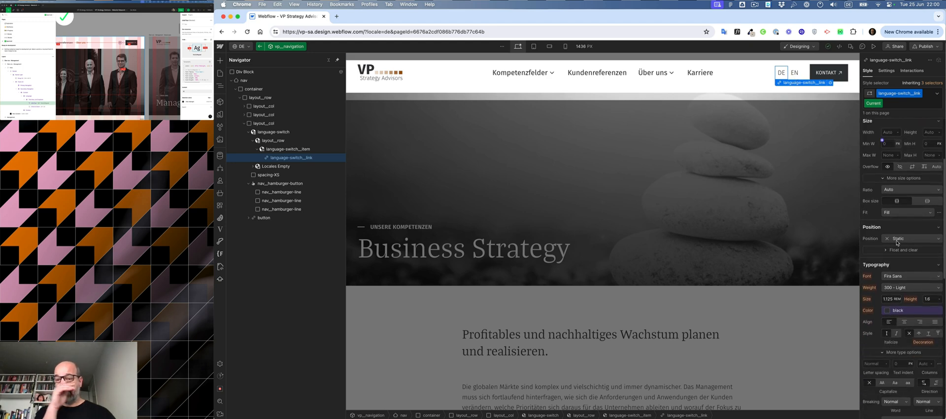
left_click(900, 288)
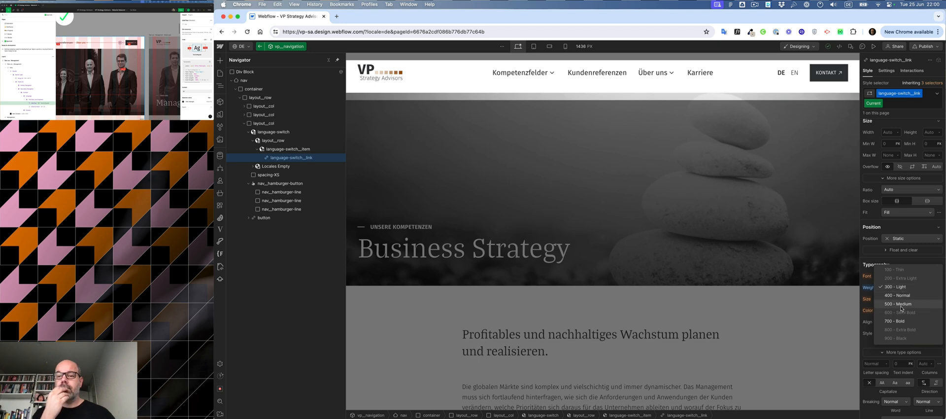
left_click(898, 304)
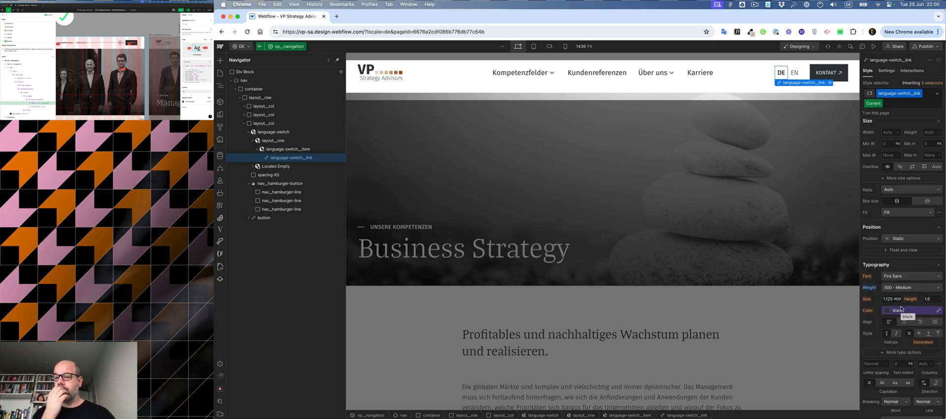
left_click(902, 287)
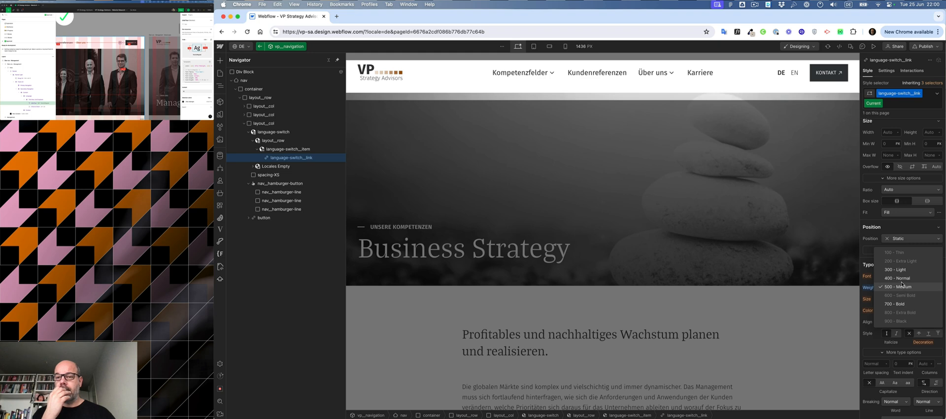
key("Escape")
key("Escape")
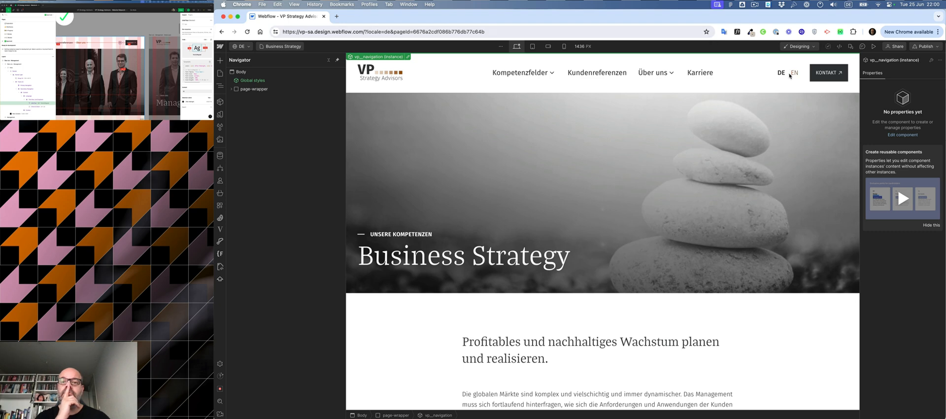
Step: Set the language switch navbar's menu to Hide for tablet and below
left_click(790, 75)
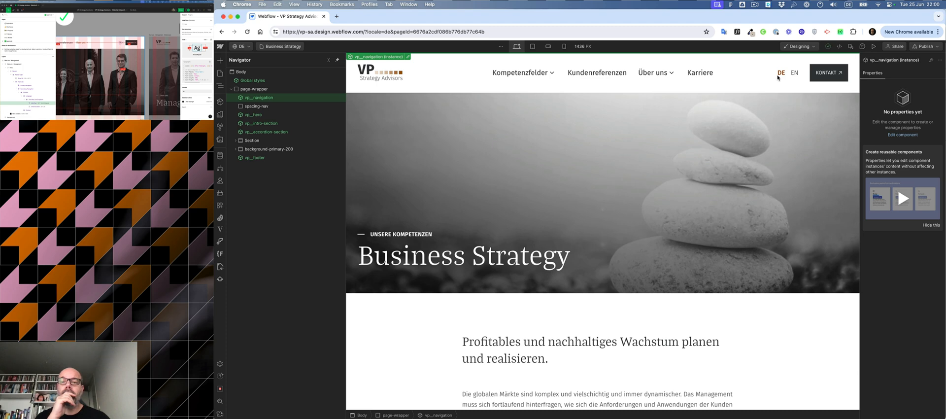
double_click(778, 78)
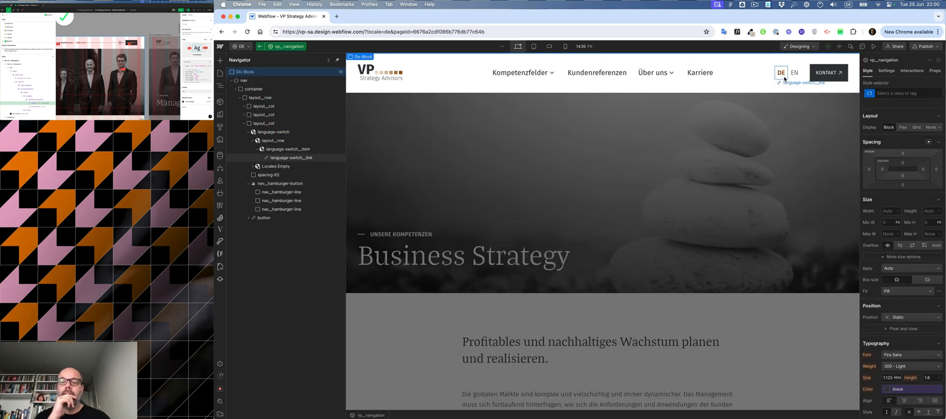
left_click(272, 141)
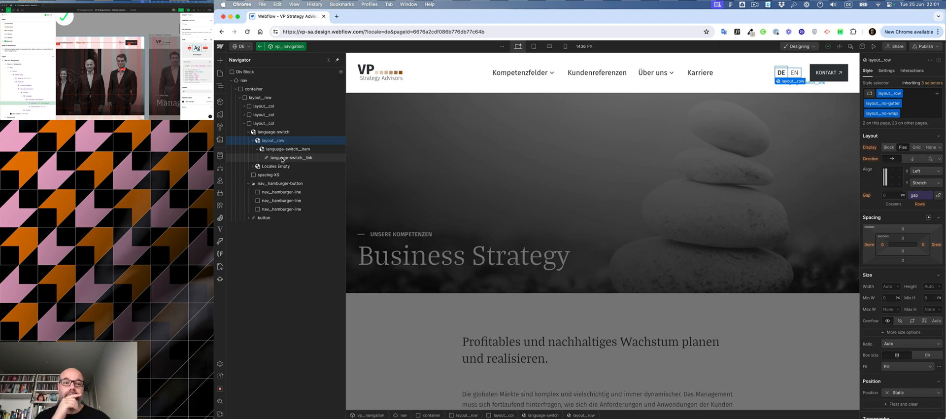
left_click(272, 131)
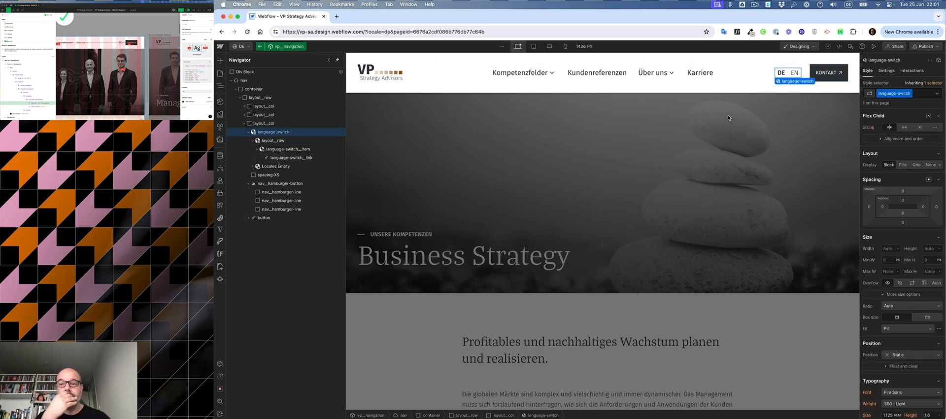
left_click(887, 71)
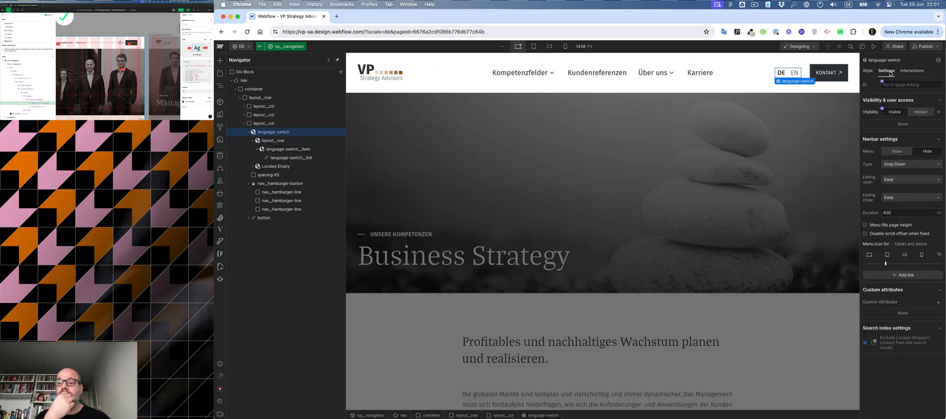
left_click(896, 152)
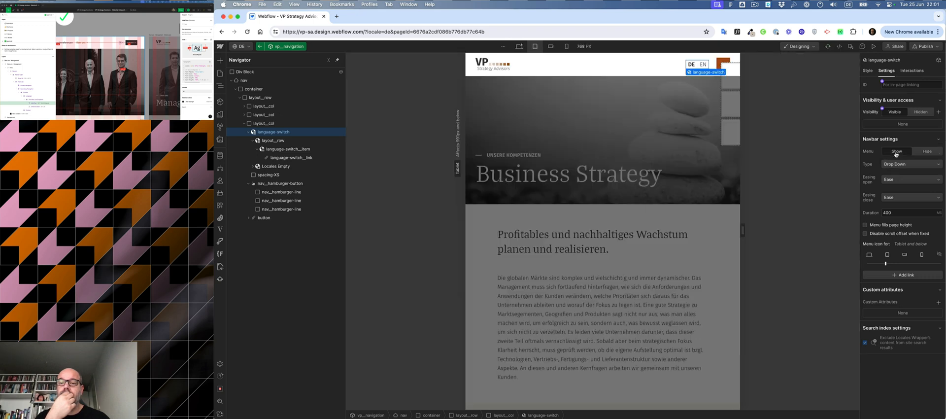
left_click(928, 152)
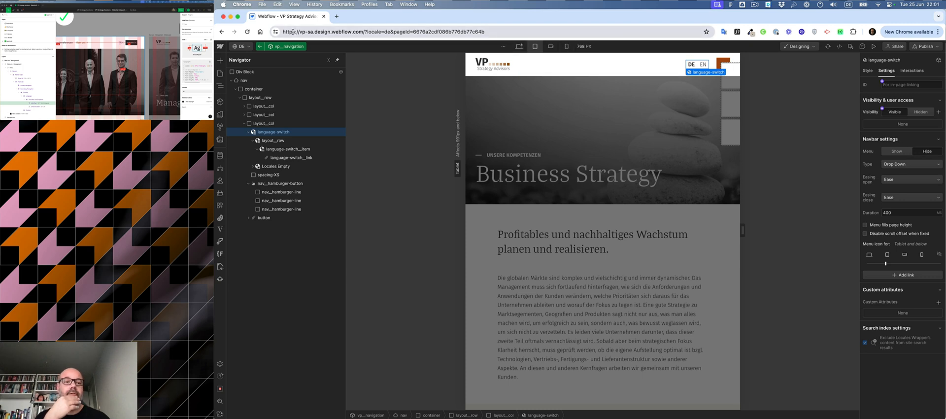
left_click(519, 47)
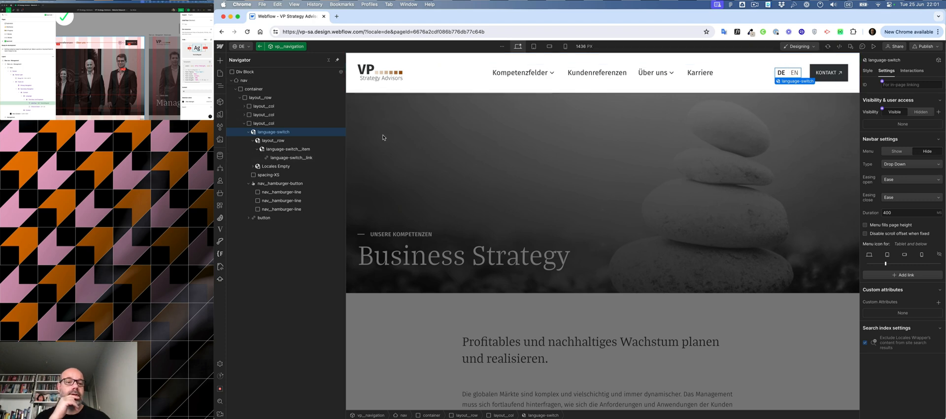
Step: Give the language-switch__link a 1 px right border in the grey colour variable
left_click(267, 140)
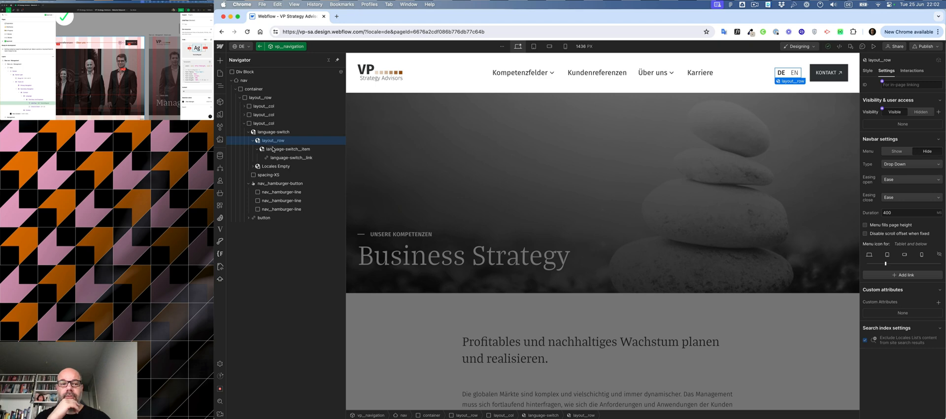
left_click(274, 150)
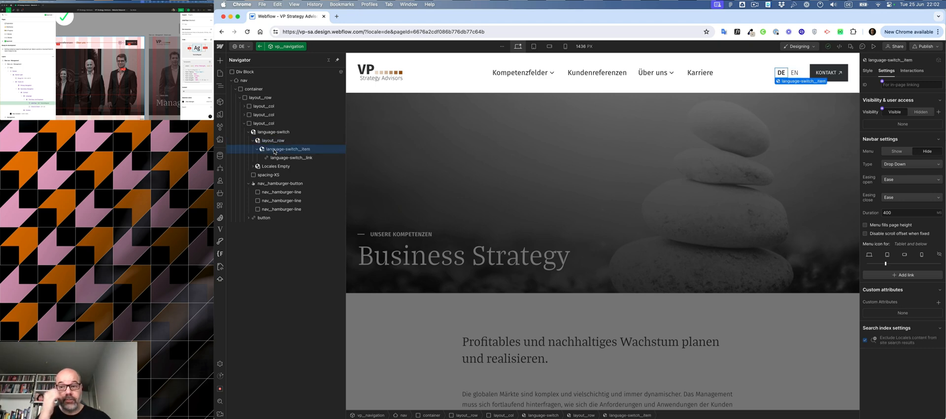
left_click(269, 131)
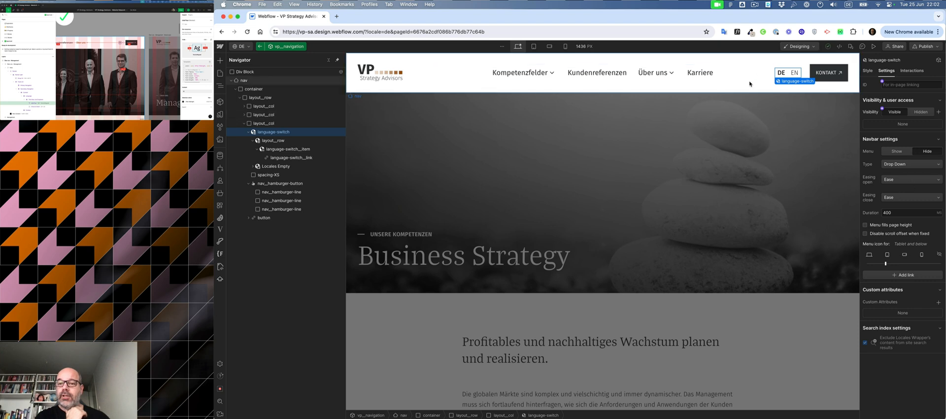
right_click(793, 84)
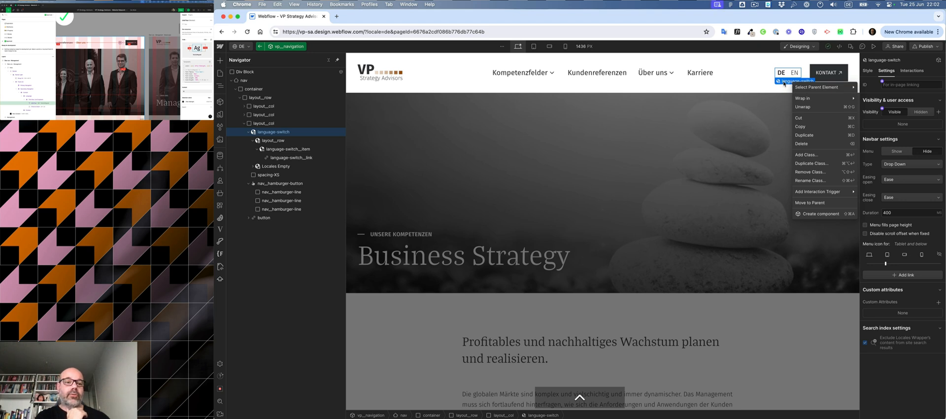
left_click(784, 82)
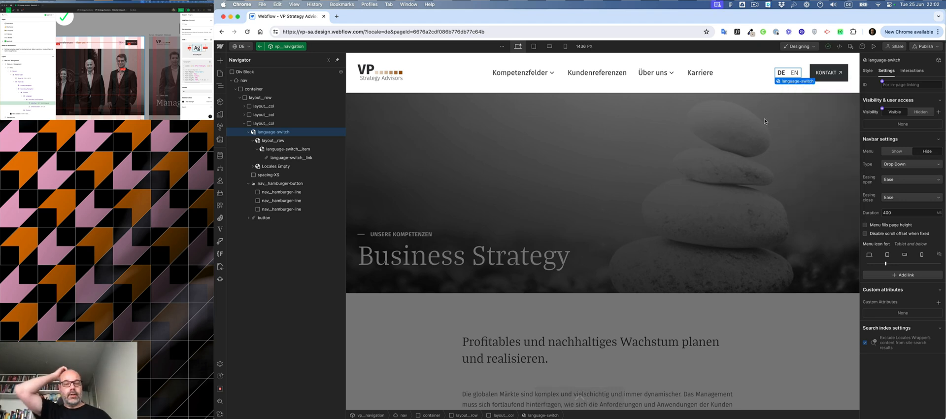
left_click(791, 74)
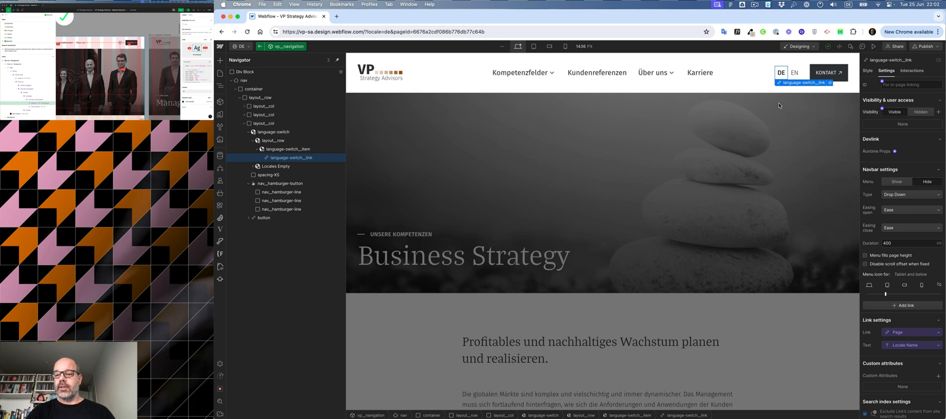
left_click(868, 71)
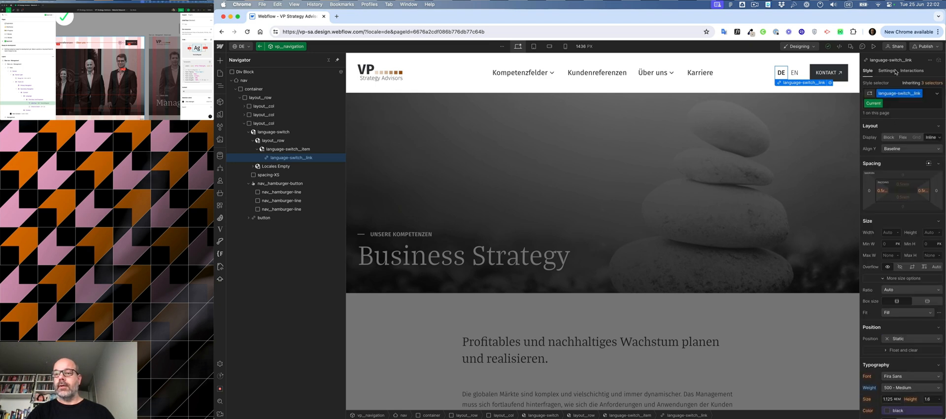
left_click(794, 74)
scroll(892, 201, "down", 8)
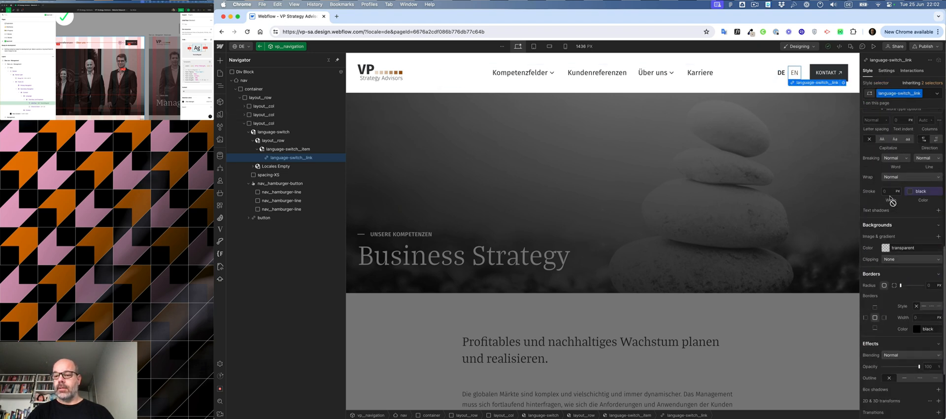
scroll(892, 201, "down", 5)
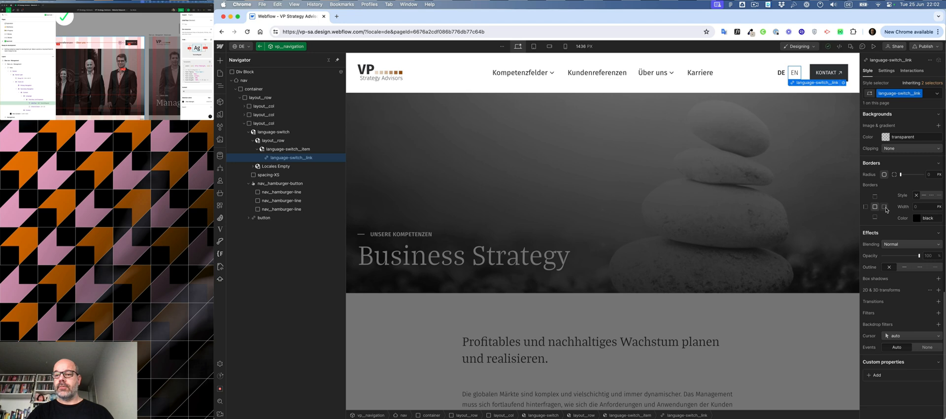
left_click(885, 208)
left_click(923, 206)
type("1")
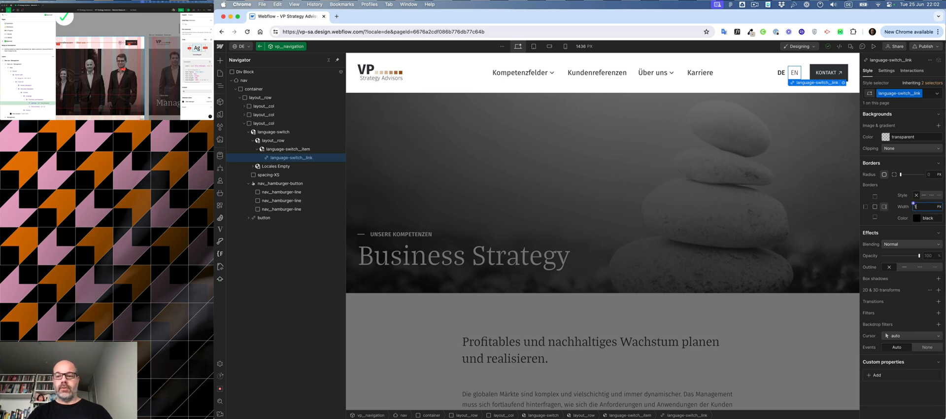
left_click(926, 218)
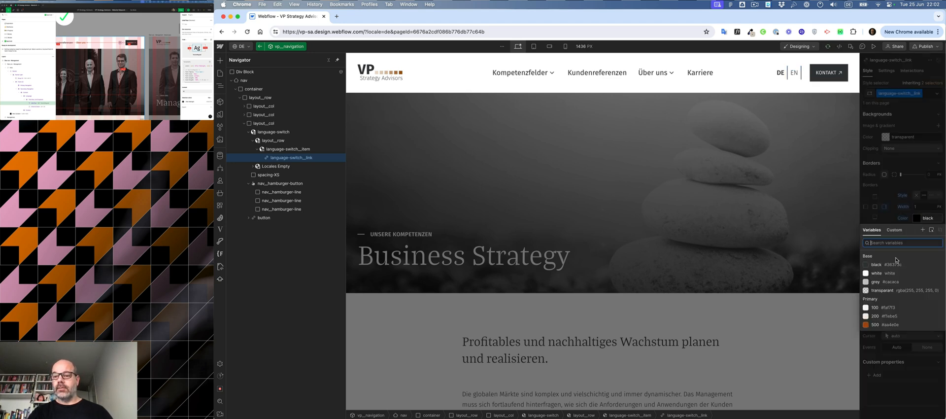
left_click(886, 282)
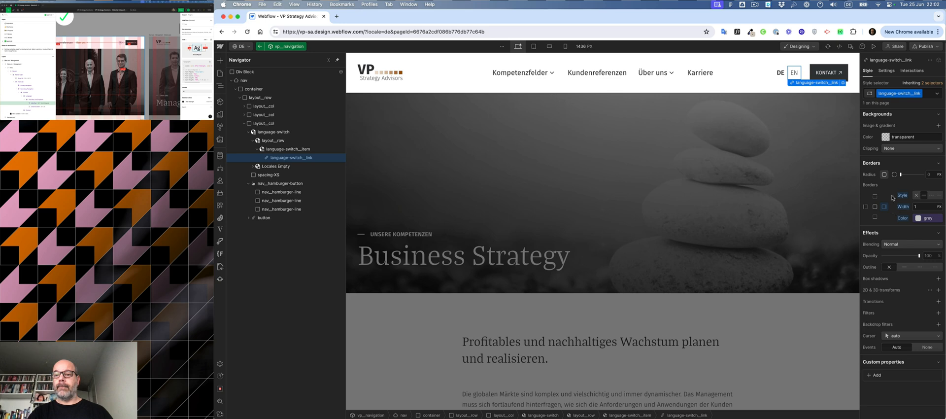
left_click(739, 189)
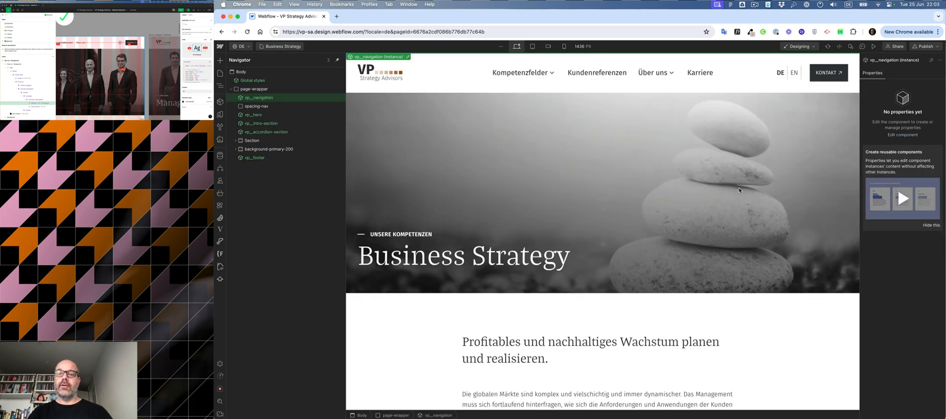
Step: Copy the language-switch__link class name from the selected EN link
double_click(784, 77)
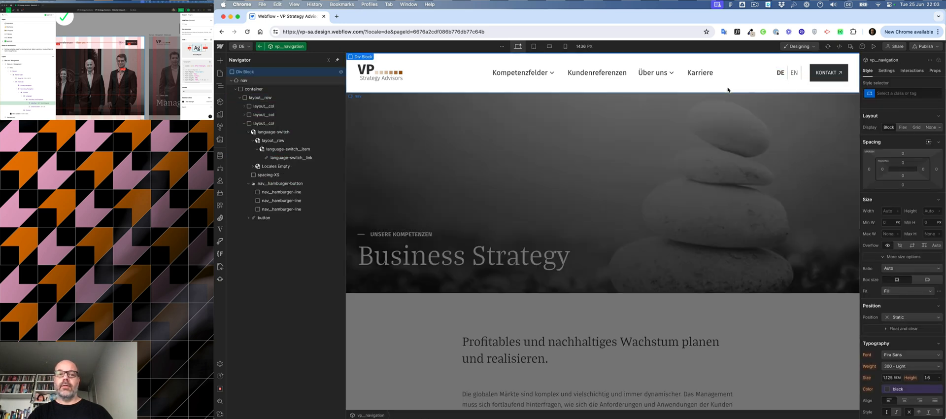
left_click(782, 84)
left_click(783, 82)
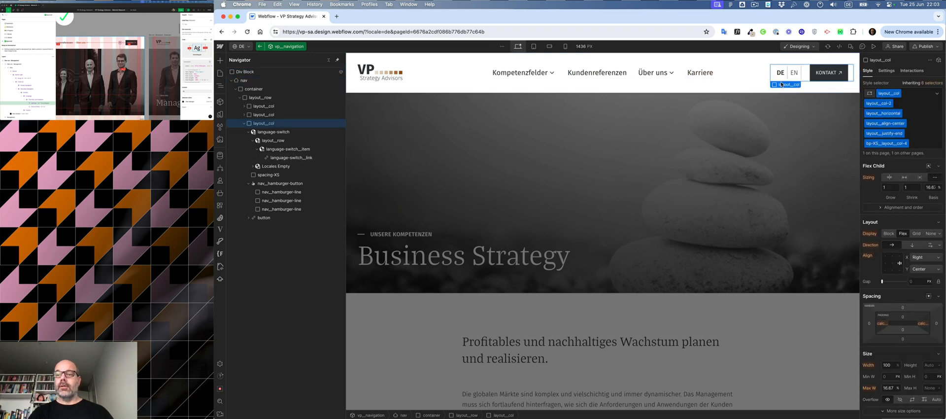
left_click(783, 80)
double_click(893, 93)
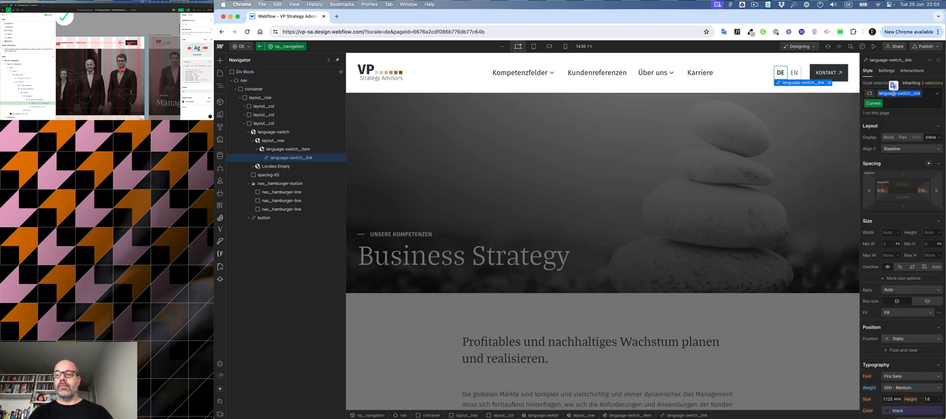
key("super+c")
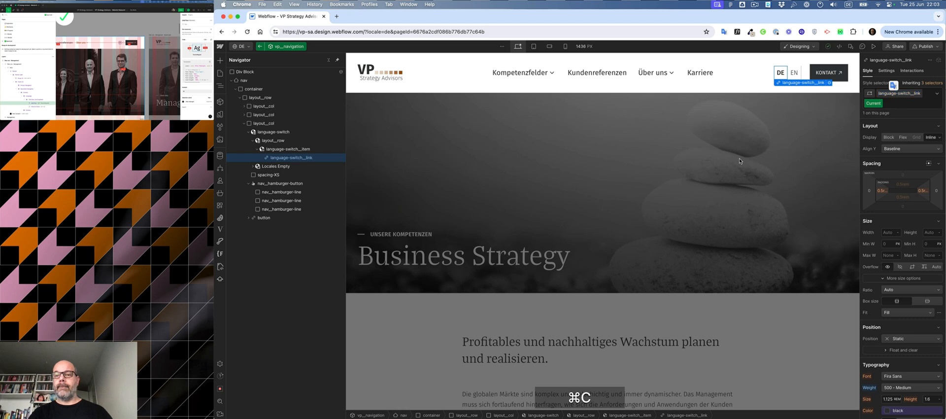
key("Escape")
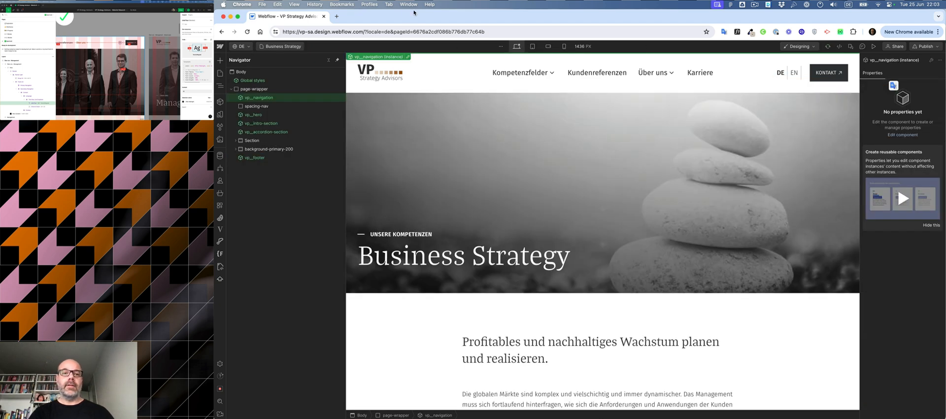
Step: Search the web for CSS even/uneven styling
left_click(337, 17)
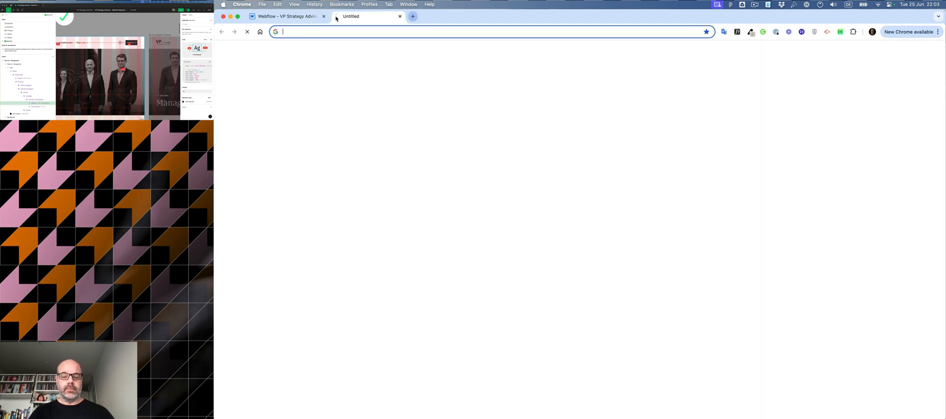
type("css ")
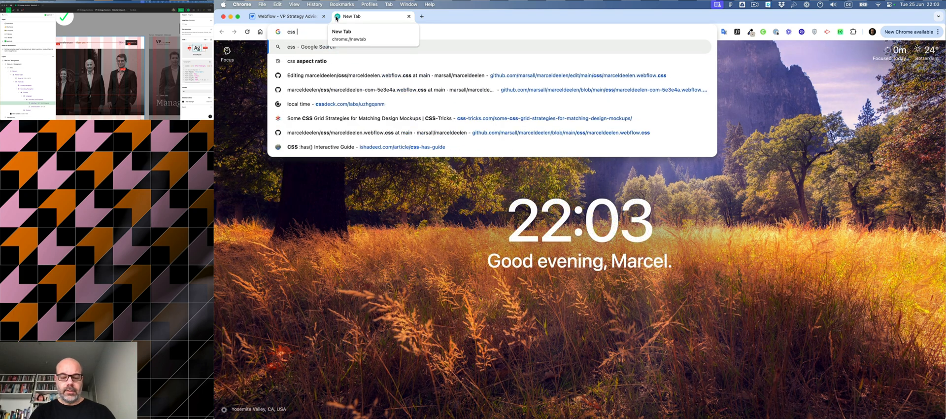
type("even oune")
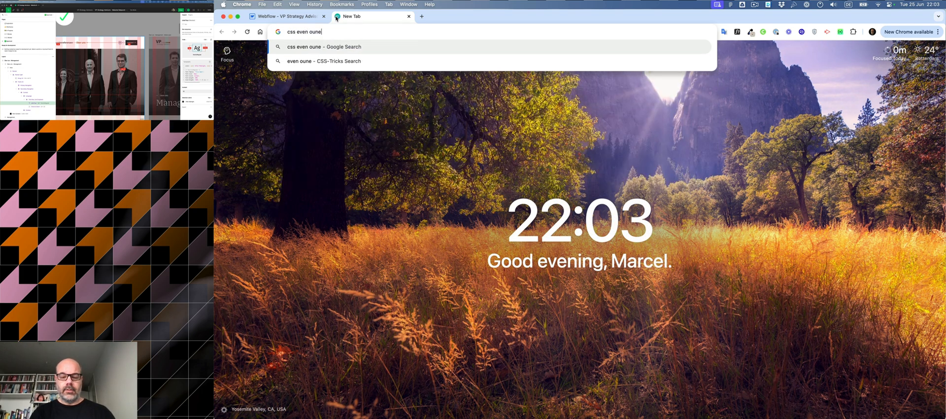
type("ven styling")
key("Return")
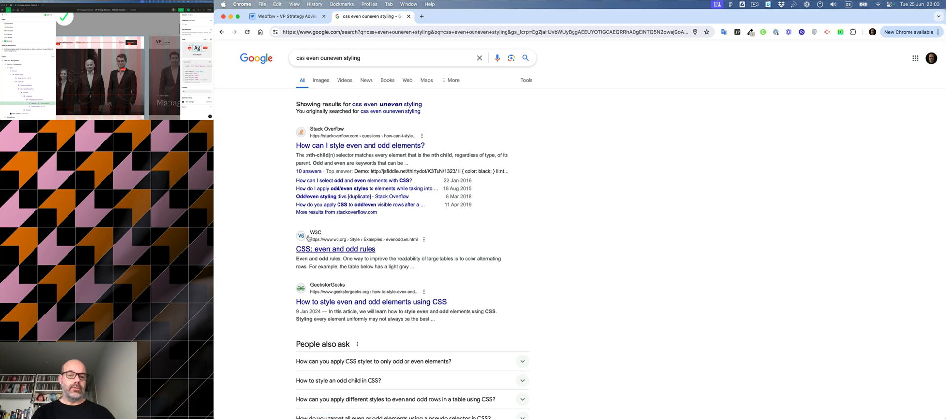
Step: Open the W3C even and odd rules page and copy its nth-child(even) background example rule
left_click(318, 248)
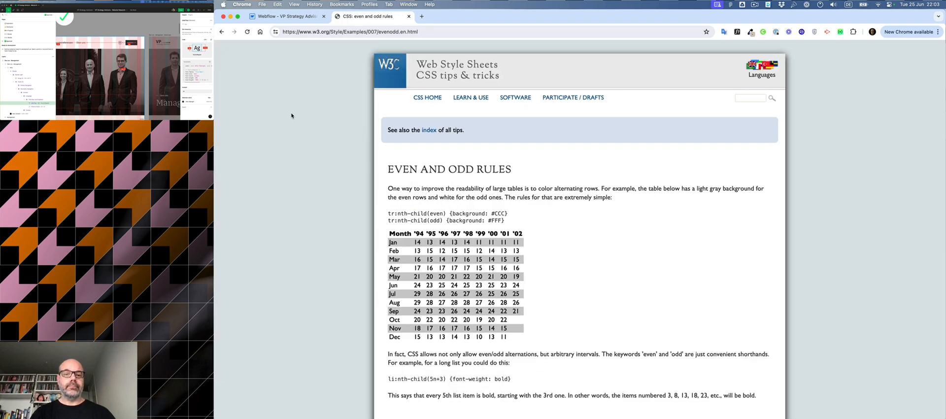
scroll(407, 117, "down", 5)
scroll(407, 116, "down", 5)
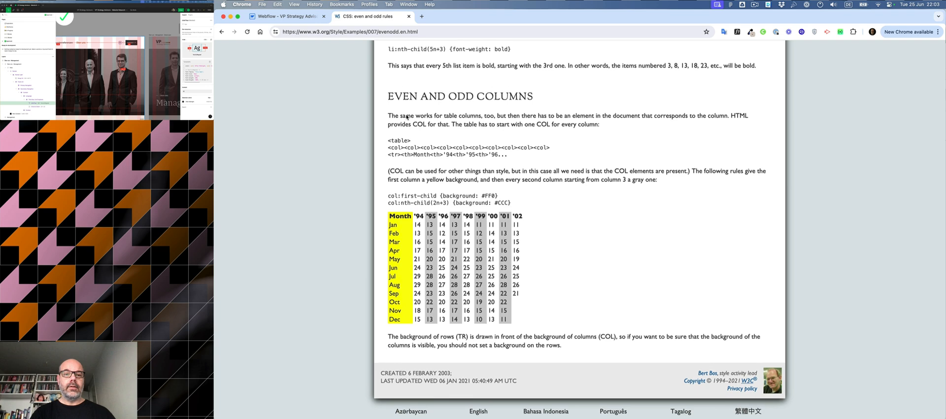
scroll(406, 117, "up", 10)
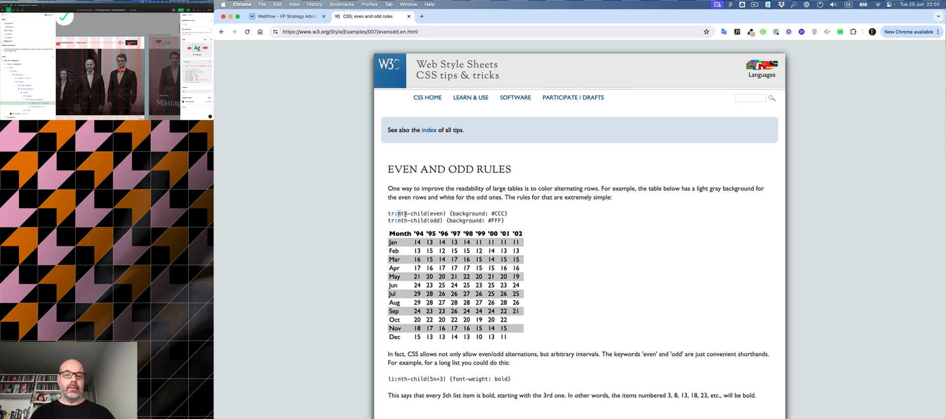
left_click_drag(398, 215, 515, 218)
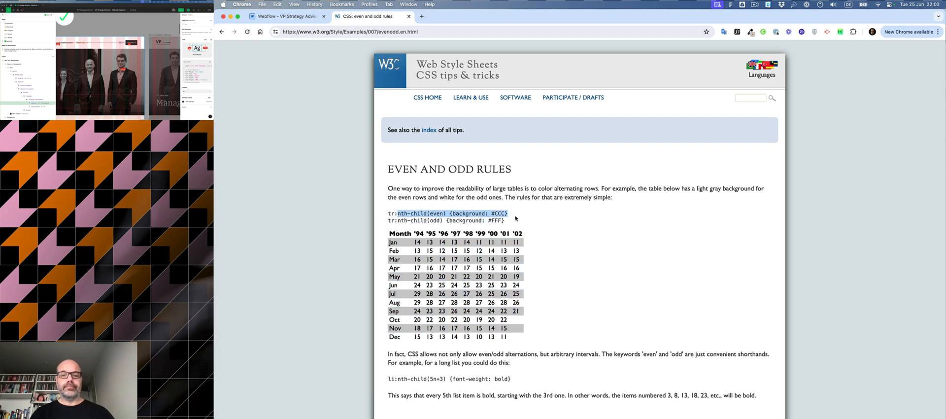
key("super+c")
left_click(285, 16)
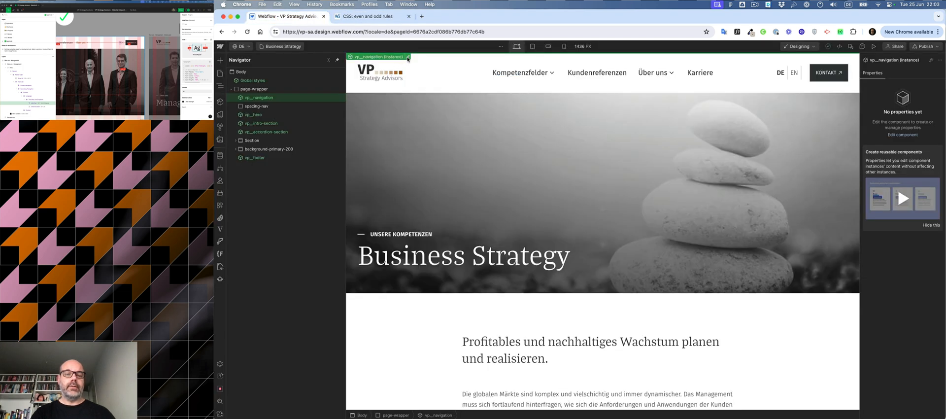
left_click(407, 58)
left_click(372, 17)
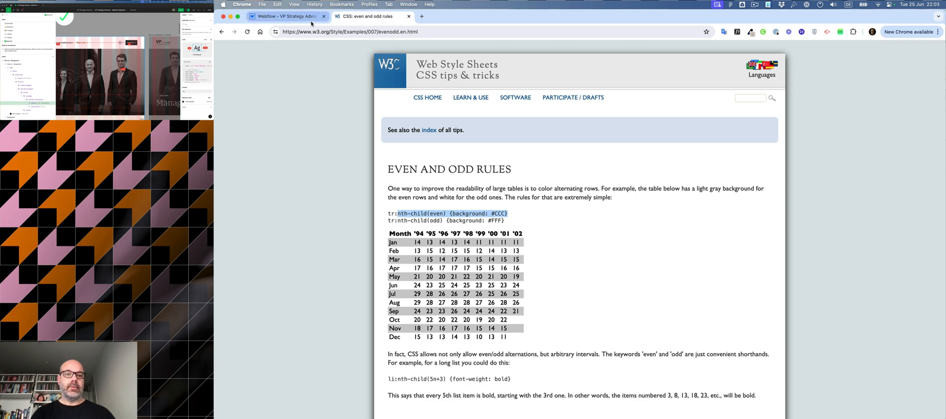
left_click(288, 16)
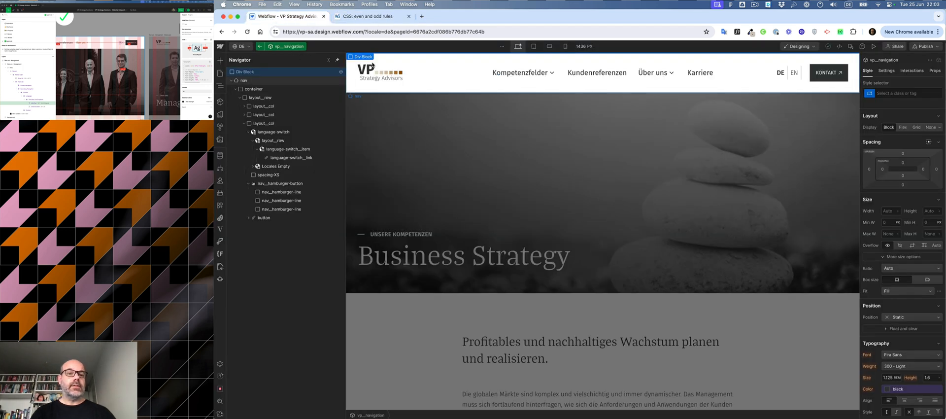
left_click(260, 46)
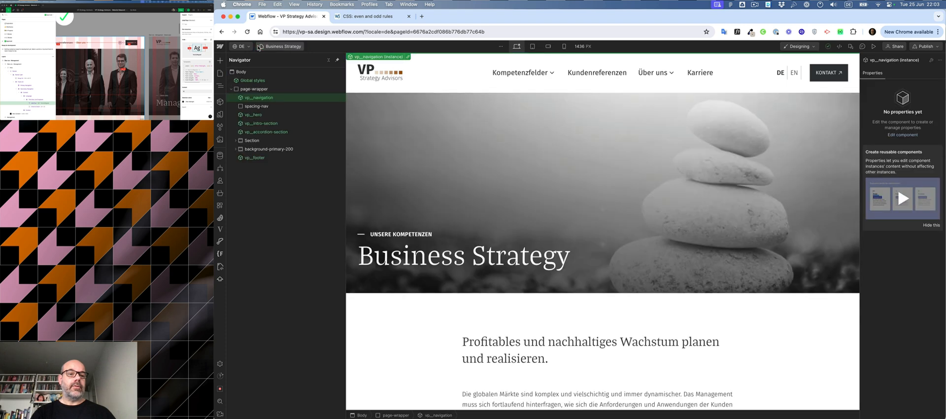
Step: Paste the copied nth-child(even) rule into the Global styles component's custom code and save it
double_click(249, 82)
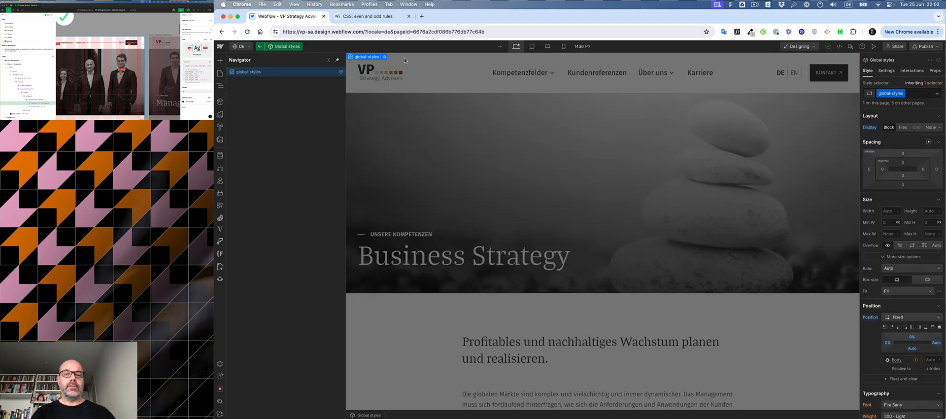
left_click(384, 57)
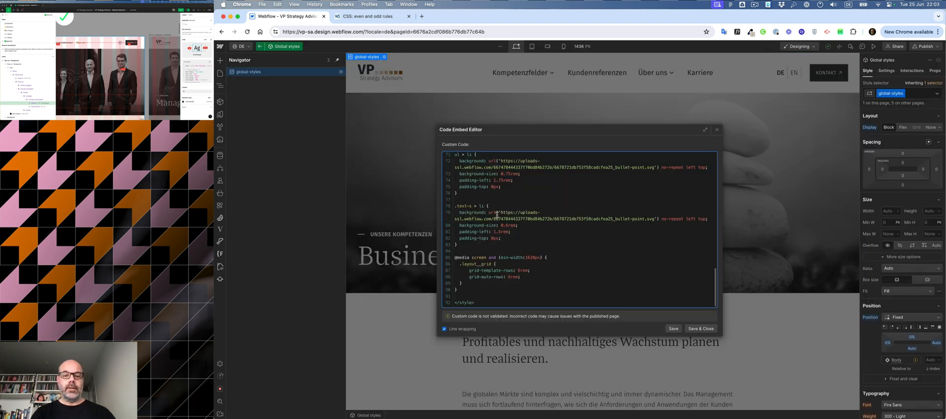
left_click(489, 245)
key("Return")
key("Return")
key("super+v")
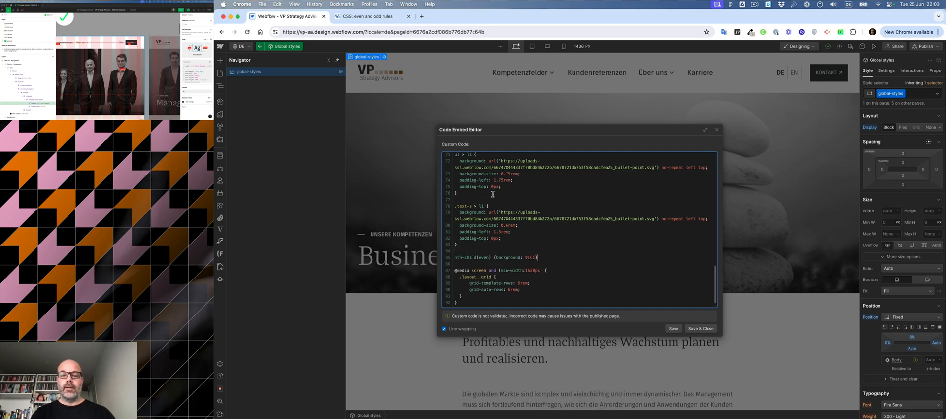
left_click(699, 328)
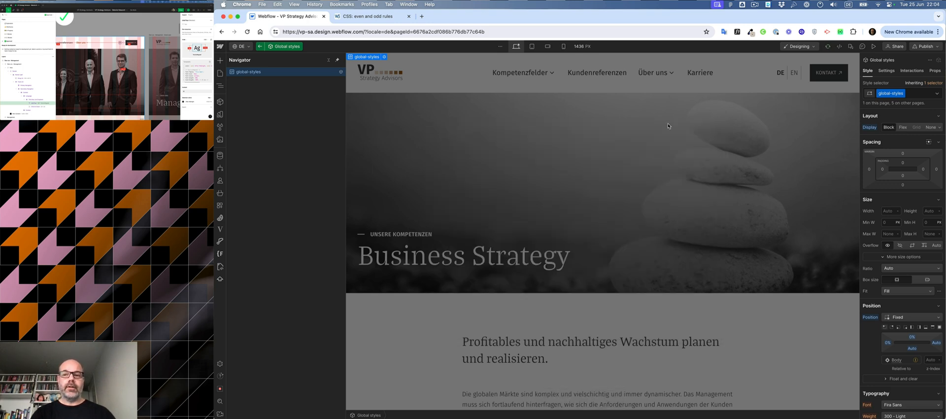
Step: Copy the language-switch__link class name from the DE link inside the navigation component
double_click(668, 126)
double_click(782, 80)
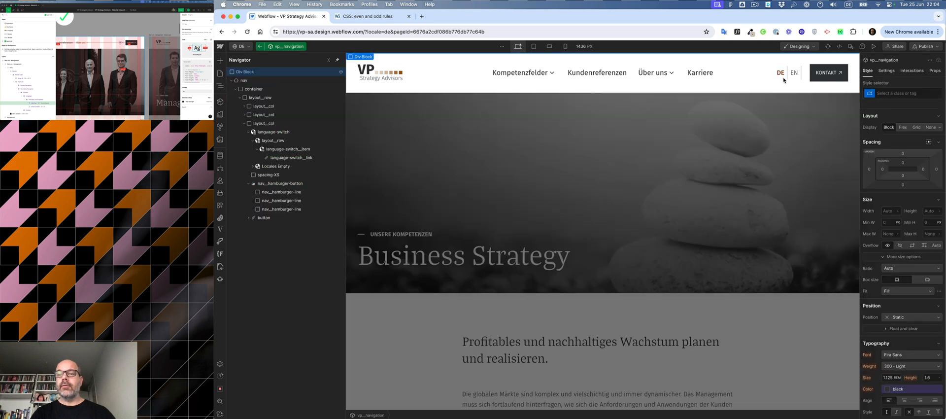
left_click(783, 74)
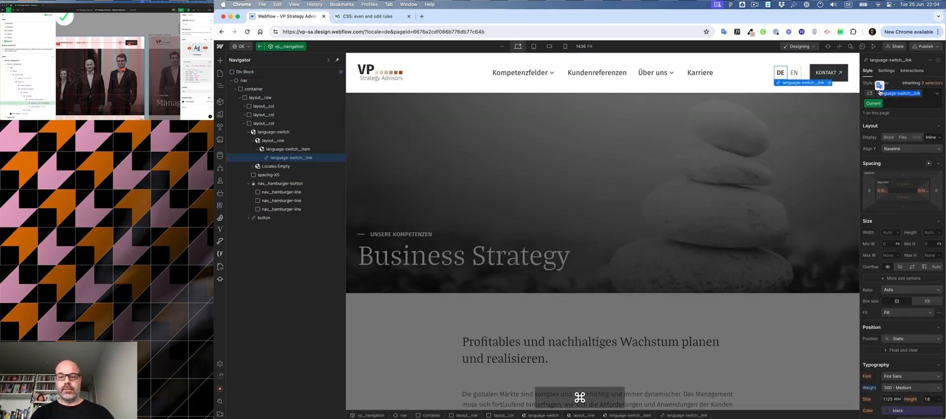
key("super+c")
key("Escape")
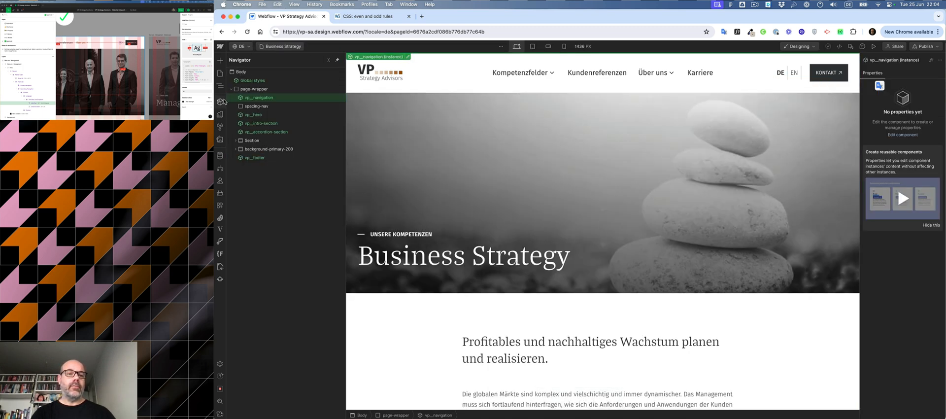
Step: Prefix the pasted rule in the Global styles custom code with the .language-switch__link selector and nth-child(even)
left_click(254, 80)
left_click(403, 57)
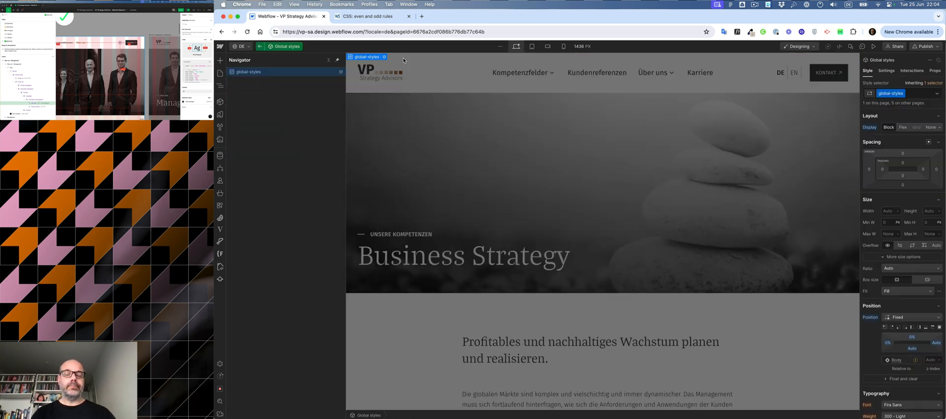
left_click(384, 57)
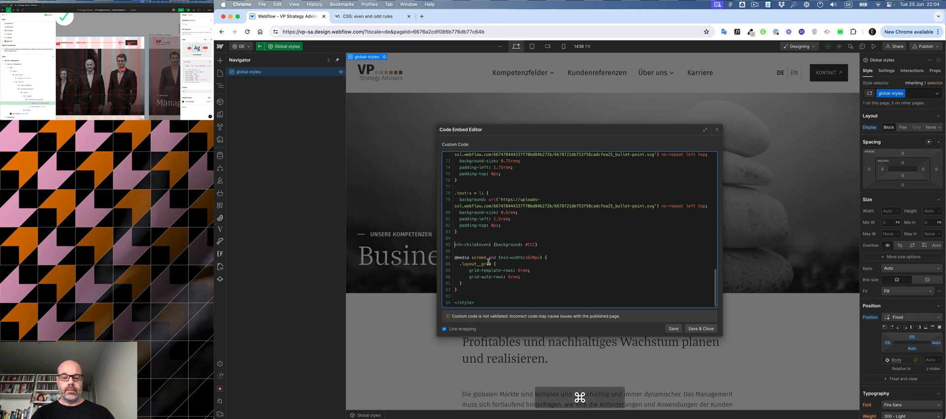
key("super+v")
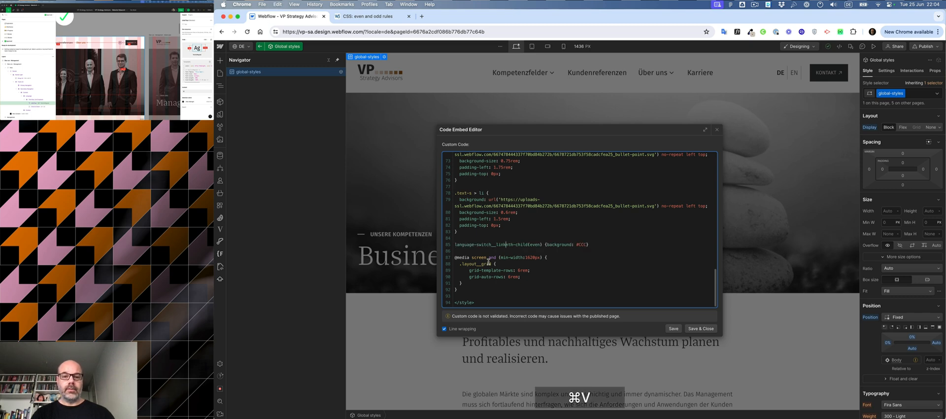
left_click(454, 244)
type(",.")
left_click(378, 17)
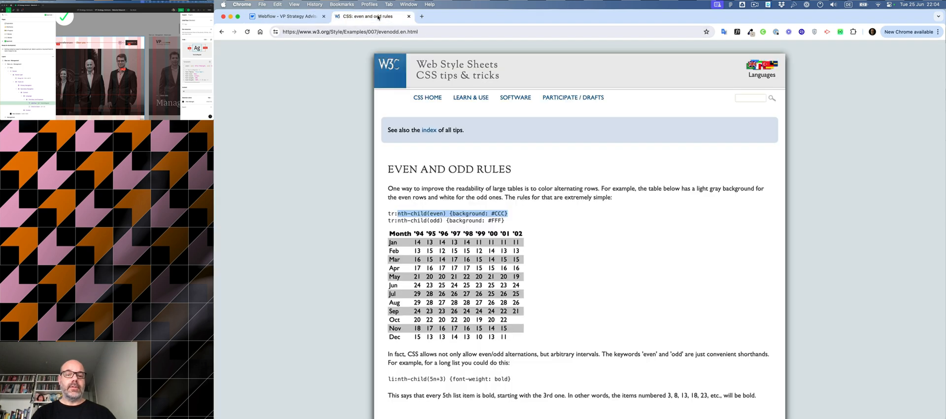
left_click(286, 16)
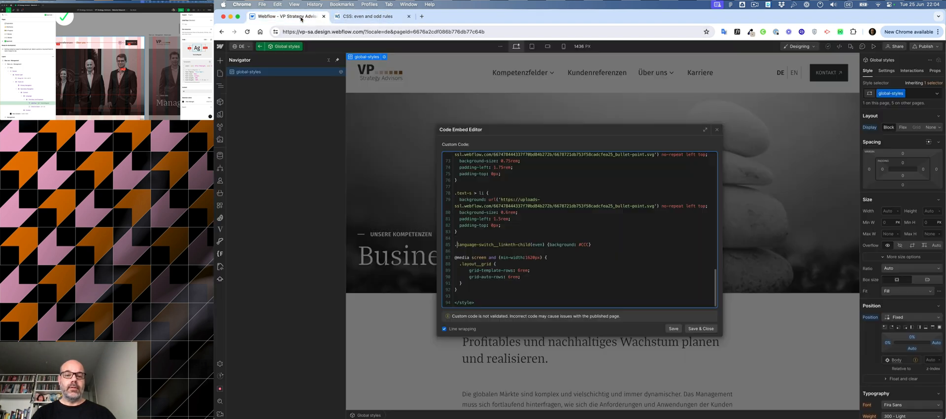
left_click(509, 244)
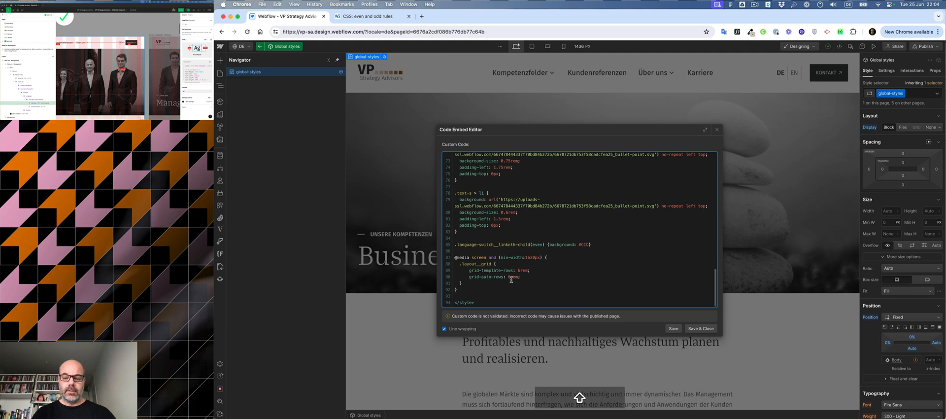
type(":")
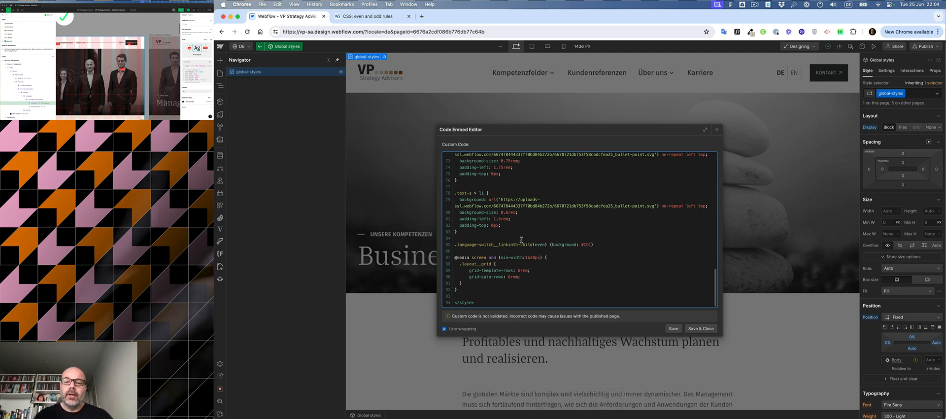
Step: Replace the rule's background declaration with border set to 0px
double_click(552, 245)
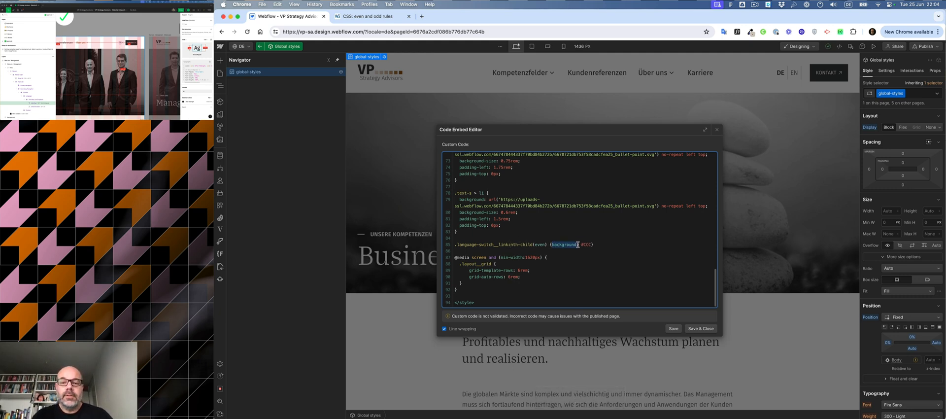
left_click(577, 244)
type(":")
type("border")
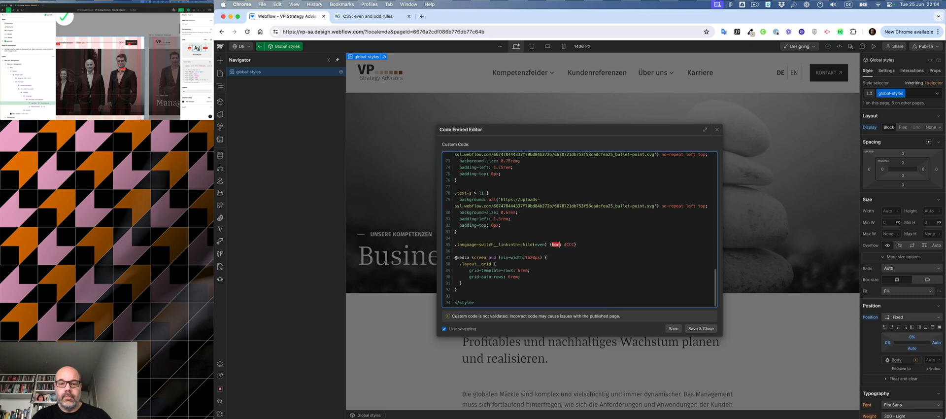
key("Right")
key("Right")
key("Right")
key("Right")
key("BackSpace")
key("BackSpace")
key("BackSpace")
key("BackSpace")
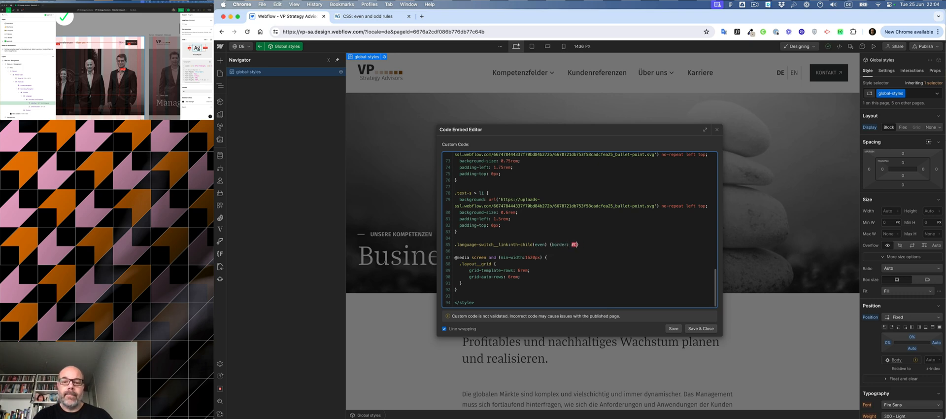
type("0p")
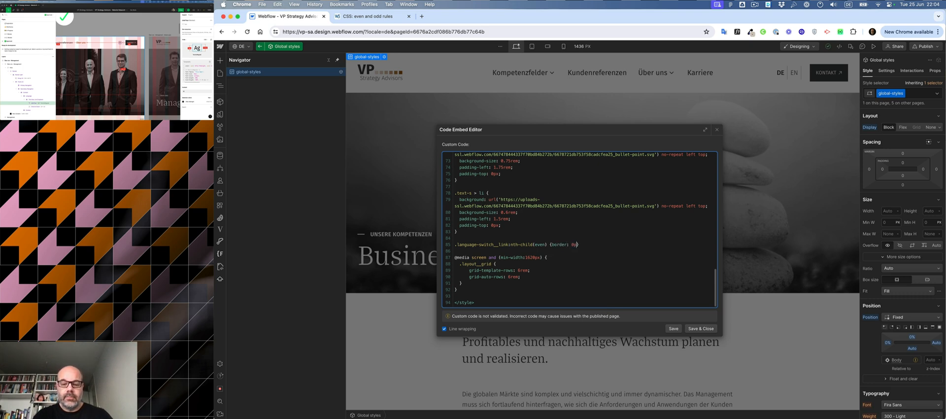
type("x")
Step: Spread the rule over separate indented lines, add the closing semicolon, and save the custom code
left_click(551, 244)
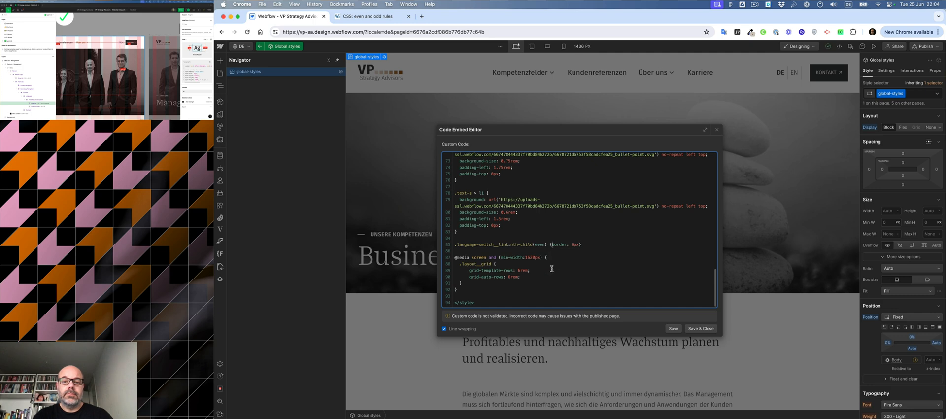
key("Return")
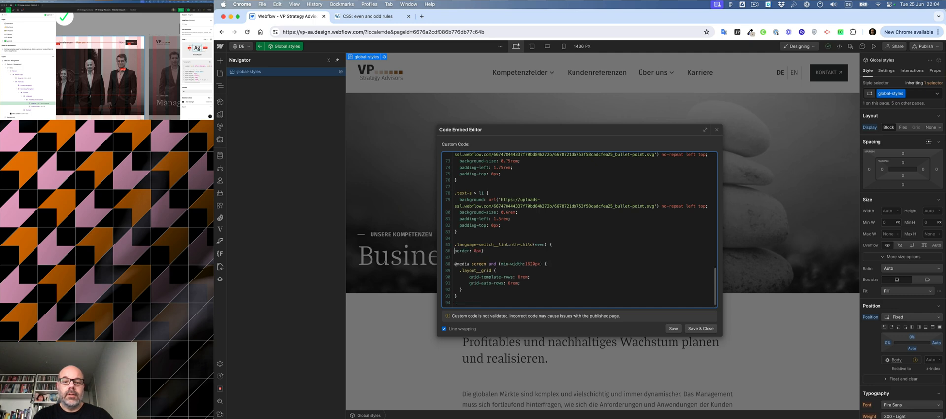
key("Return")
left_click(482, 251)
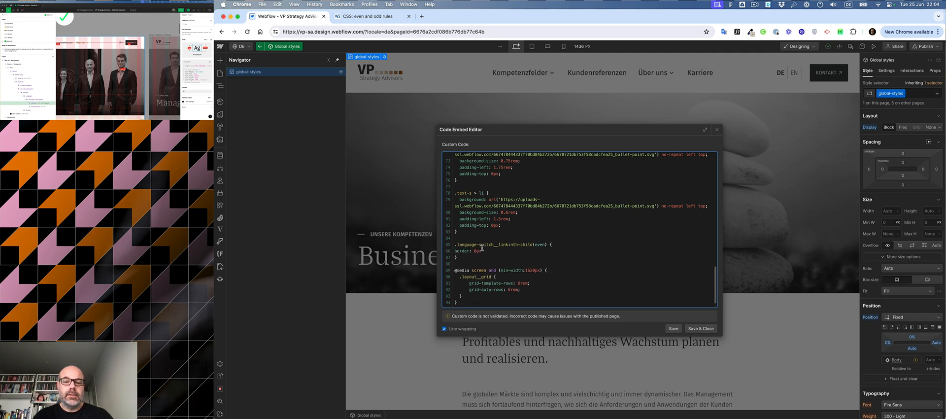
type(";")
left_click(454, 250)
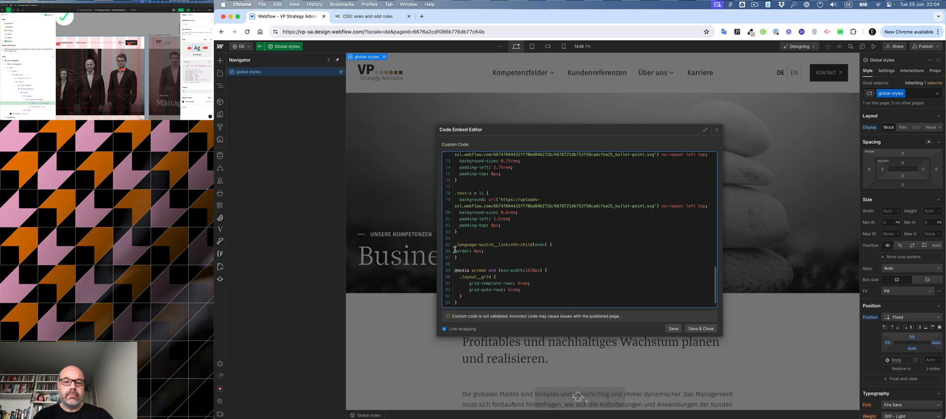
key("Tab")
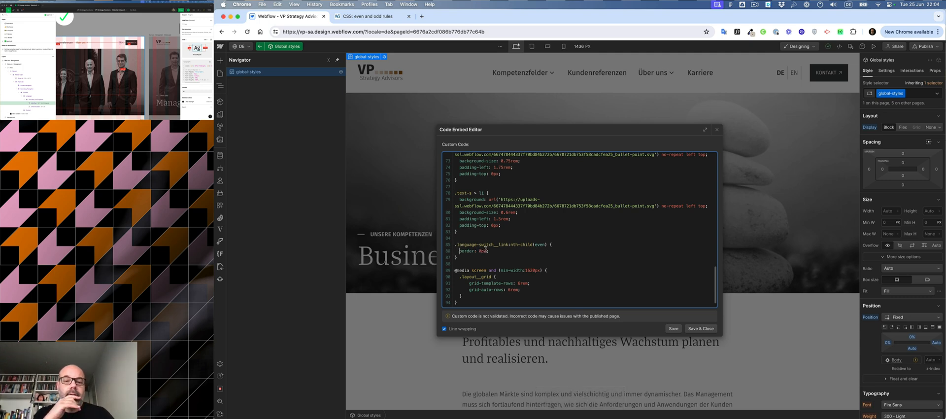
left_click(673, 328)
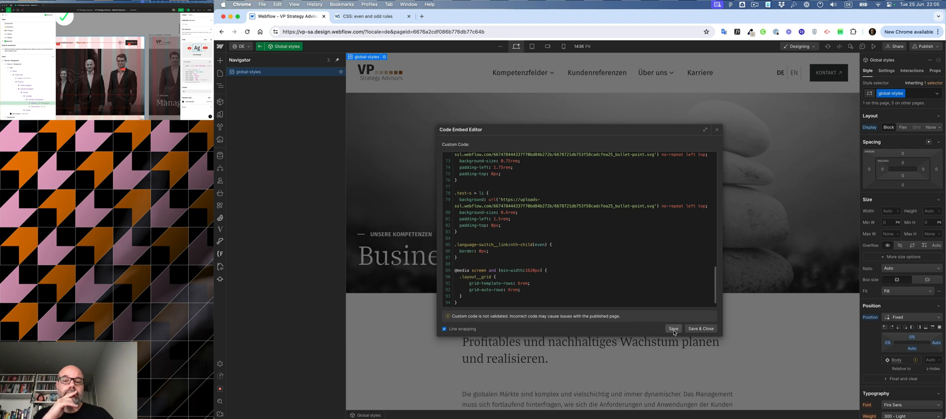
left_click(674, 329)
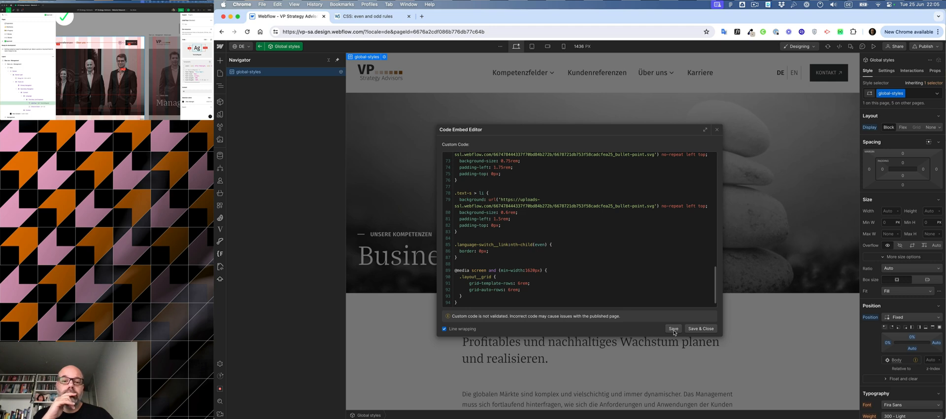
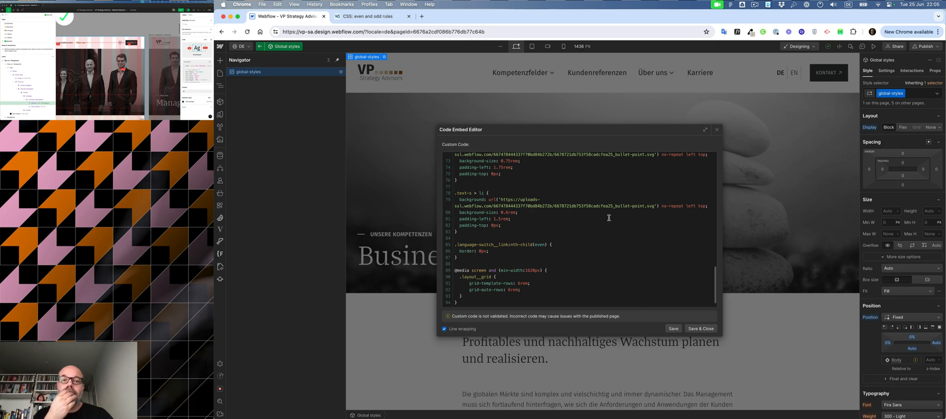
Step: Review the W3C example of even and odd rules using nth-child selectors
left_click(357, 17)
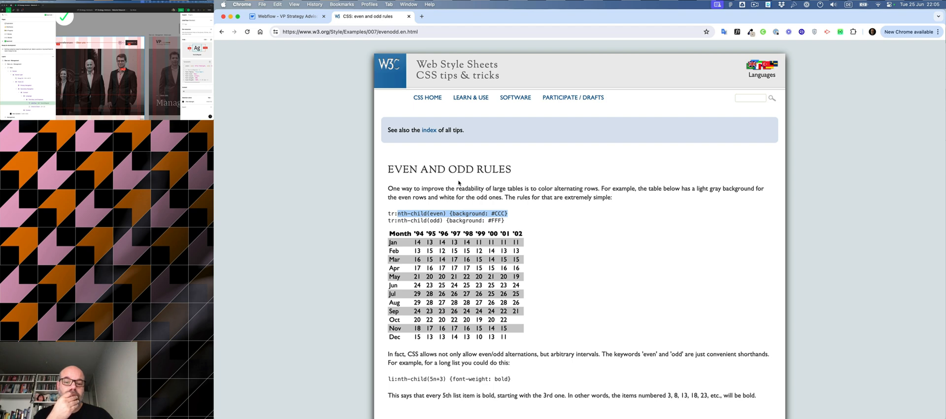
scroll(458, 182, "down", 5)
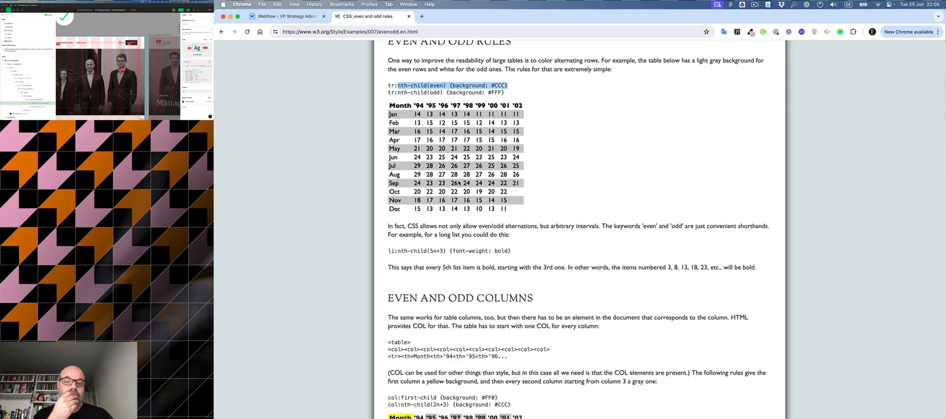
scroll(458, 183, "down", 3)
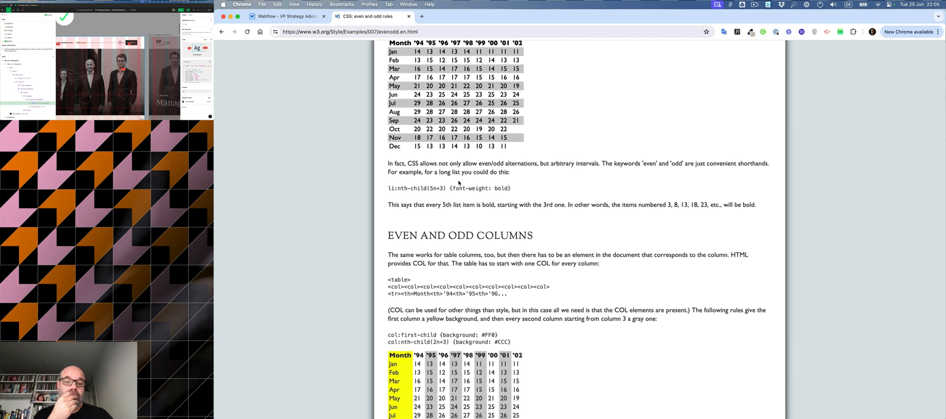
scroll(458, 183, "down", 4)
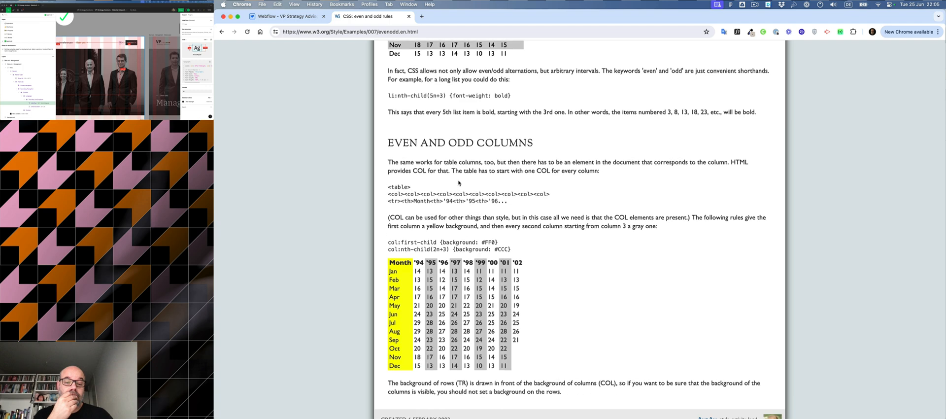
scroll(459, 182, "up", 8)
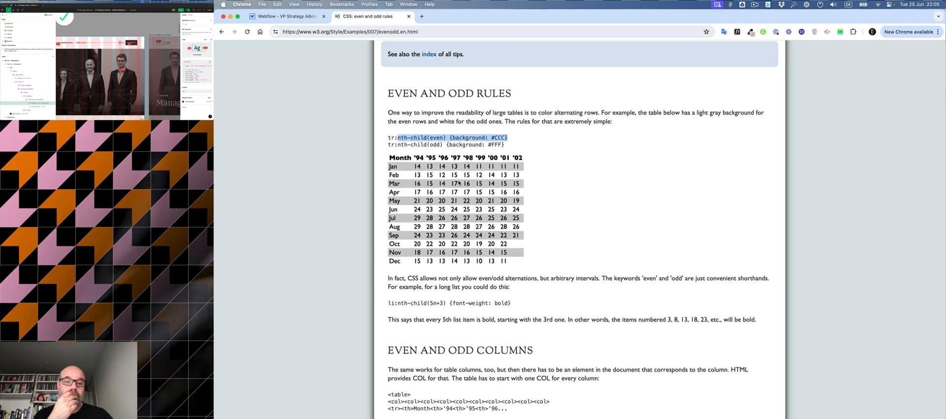
Step: Browse the search results for CSS even and odd styling and expand the question about styling only even elements
left_click(220, 32)
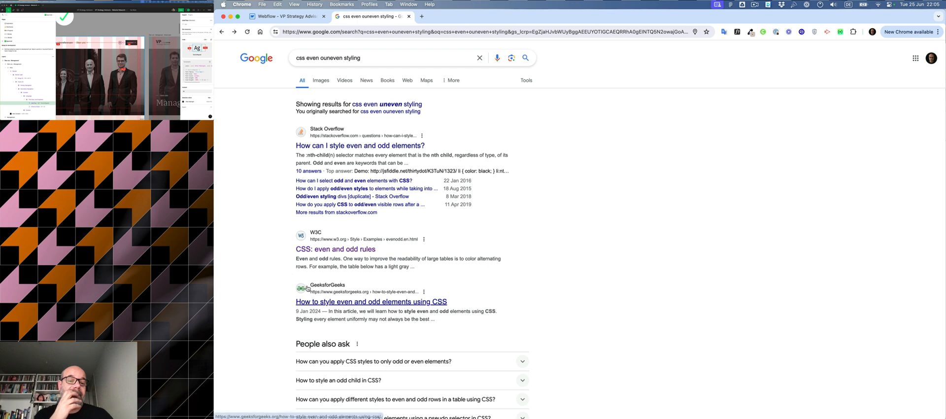
scroll(284, 265, "down", 6)
scroll(285, 265, "down", 3)
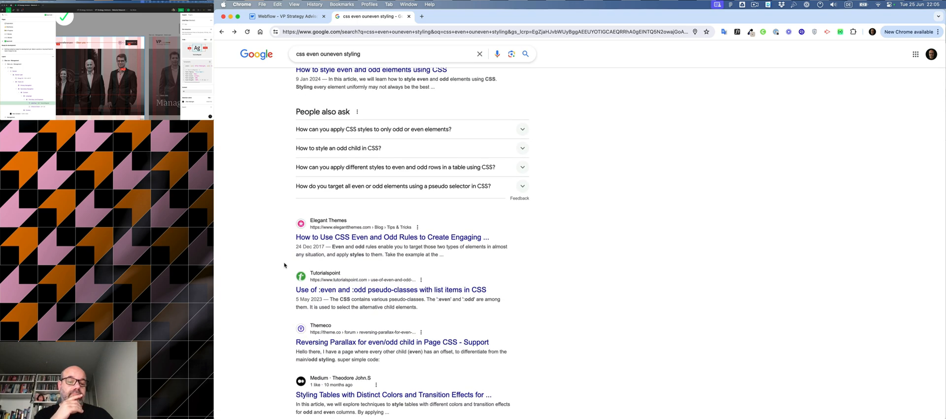
scroll(284, 265, "up", 1)
scroll(284, 265, "up", 1)
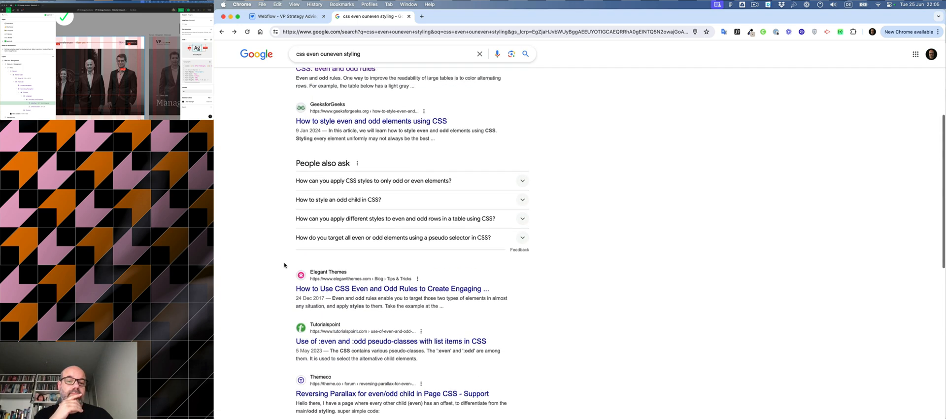
left_click(355, 183)
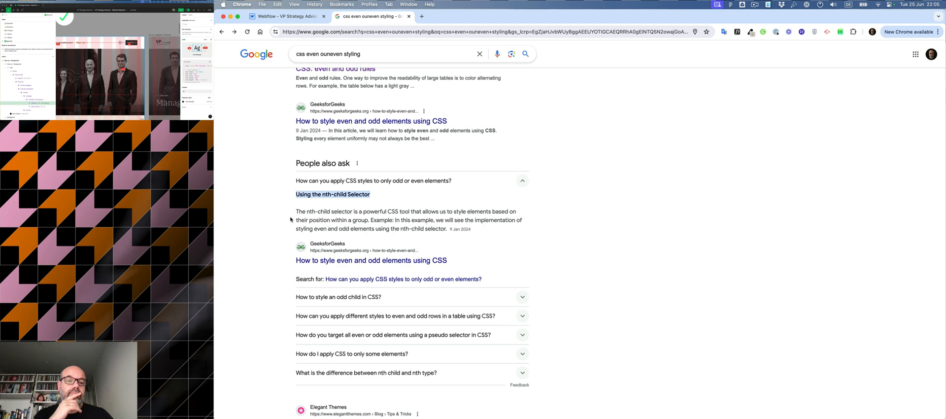
Step: Open the GeeksforGeeks article on styling even and odd elements, accept its consent notice, and view the CSS example
left_click(342, 261)
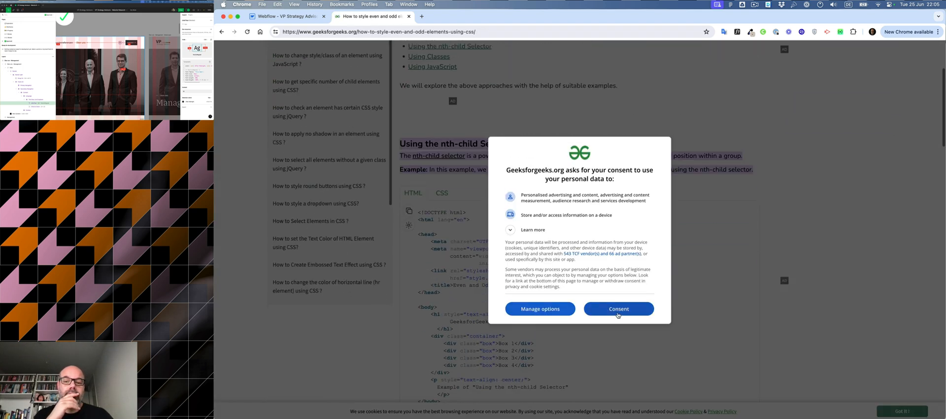
left_click(618, 308)
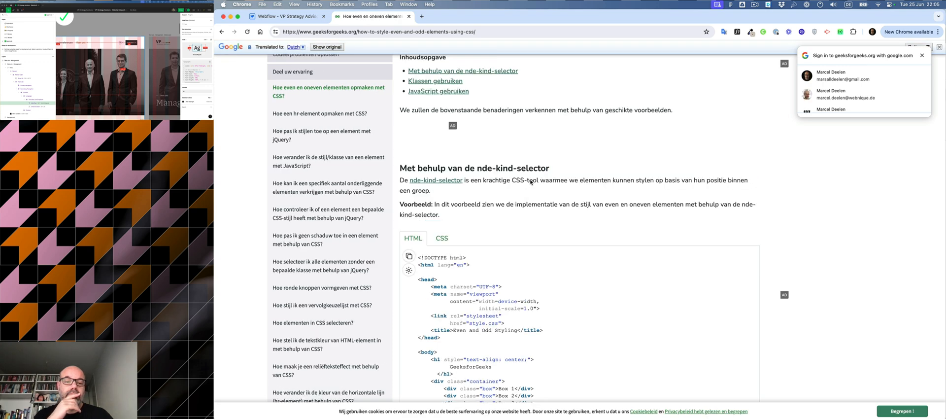
scroll(530, 182, "down", 8)
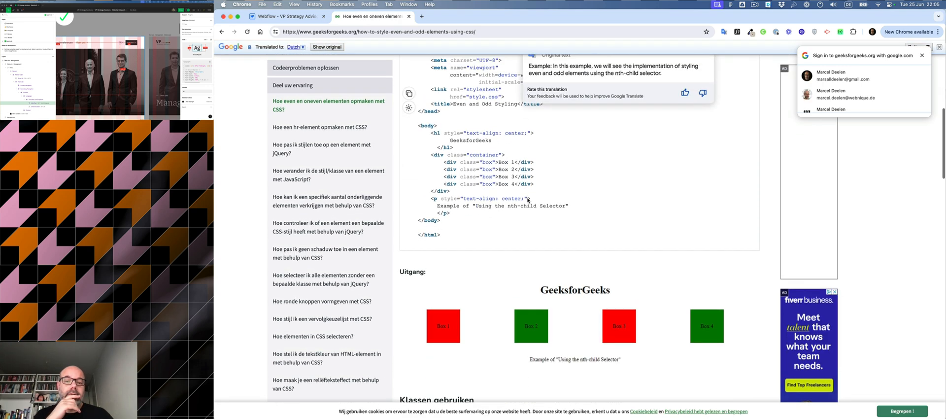
scroll(528, 200, "up", 1)
scroll(600, 162, "up", 1)
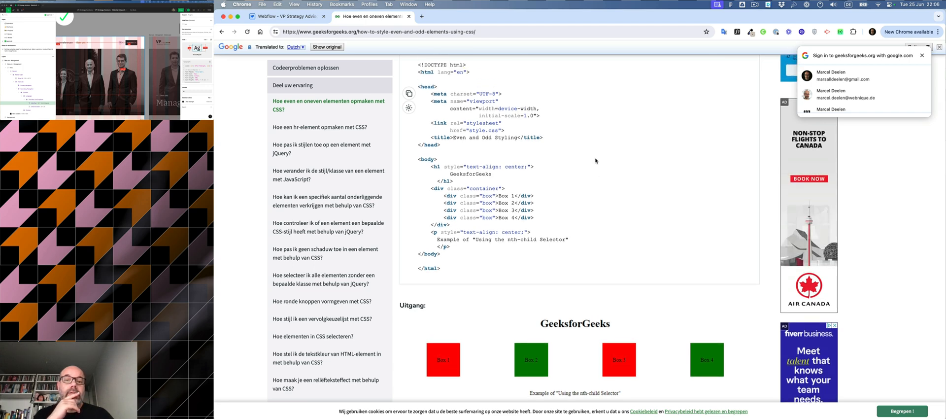
scroll(531, 149, "up", 1)
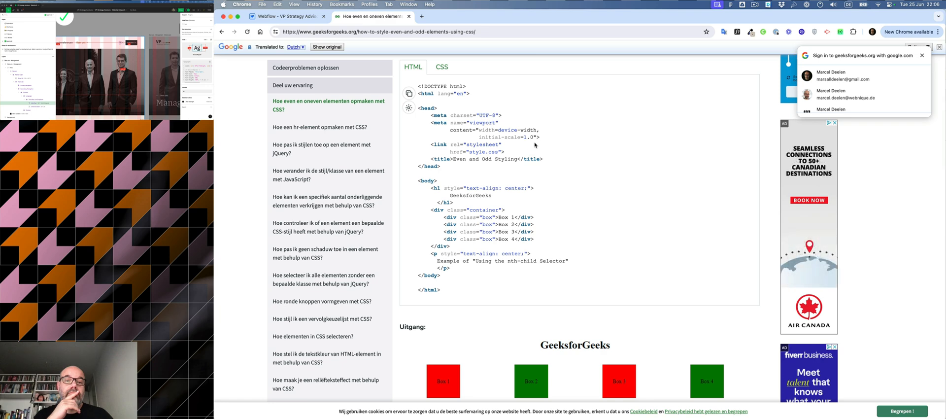
left_click(443, 68)
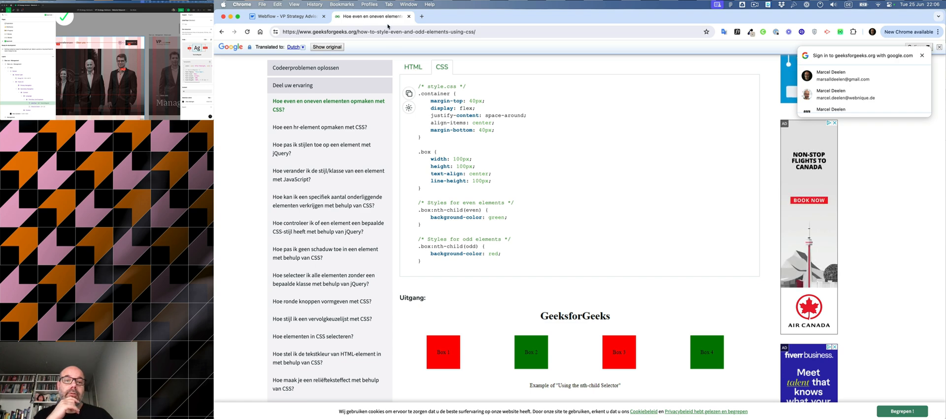
Step: Search the web for CSS border thickness
left_click(290, 17)
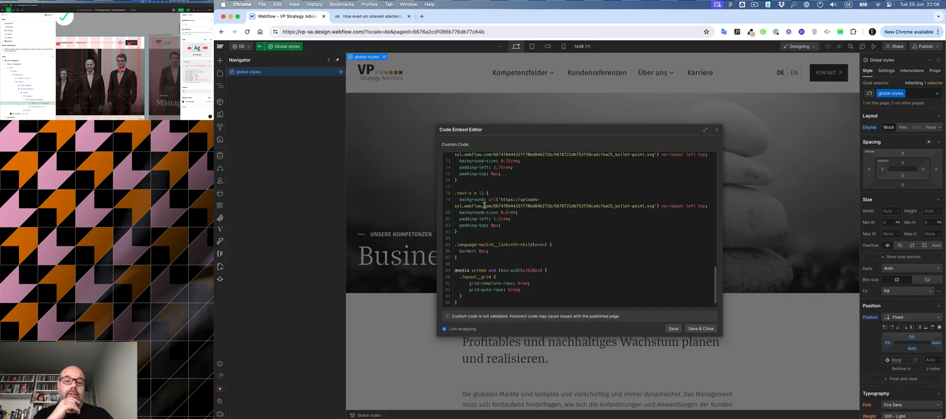
left_click(473, 251)
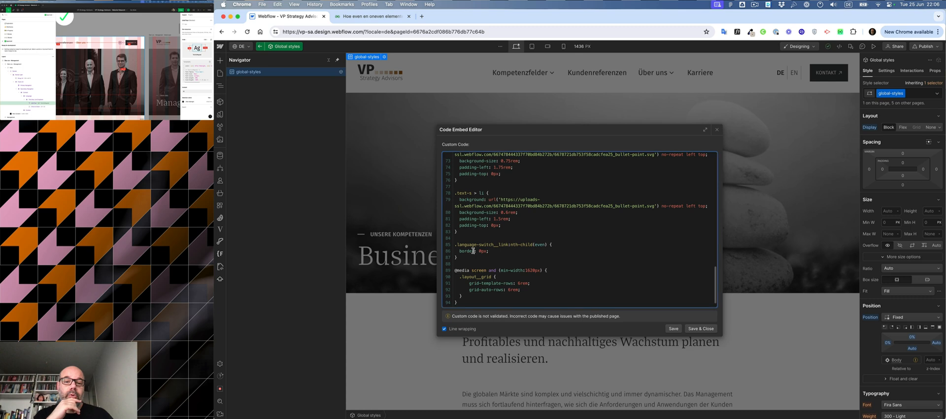
double_click(468, 251)
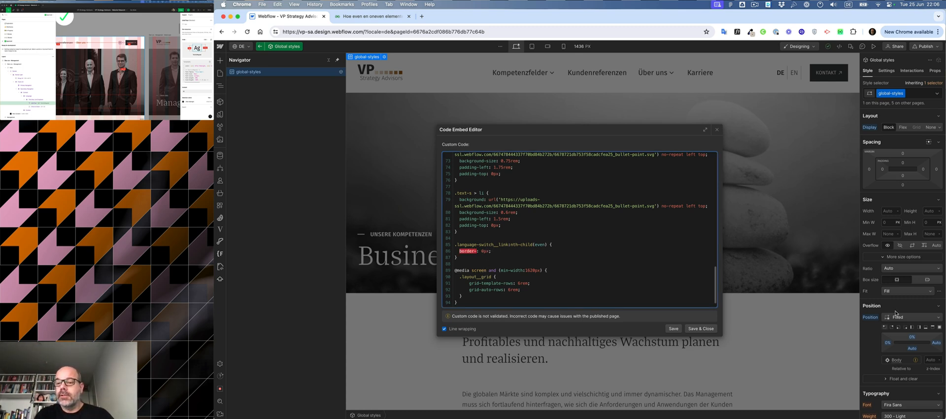
left_click(422, 16)
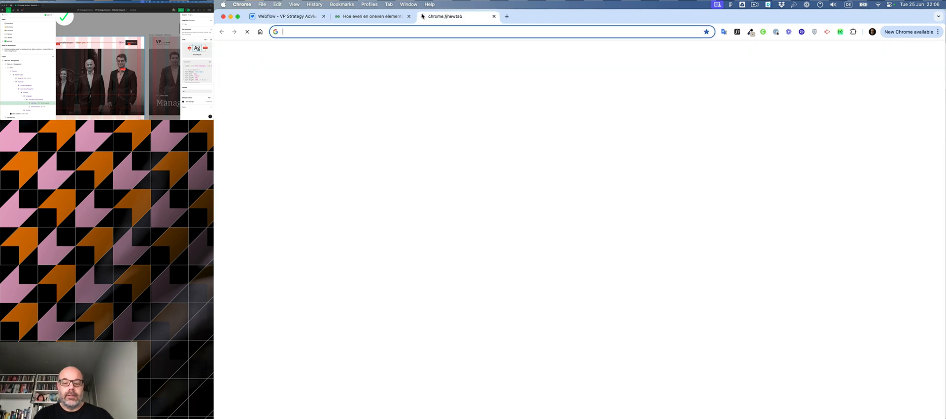
type("css border thin")
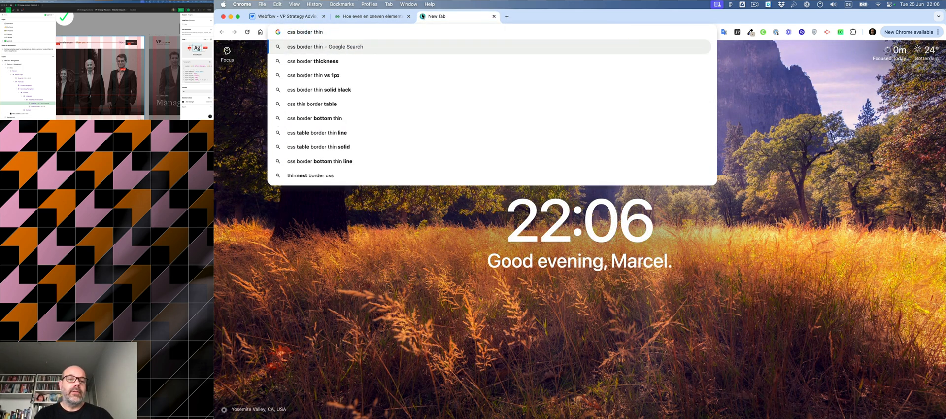
key("Down")
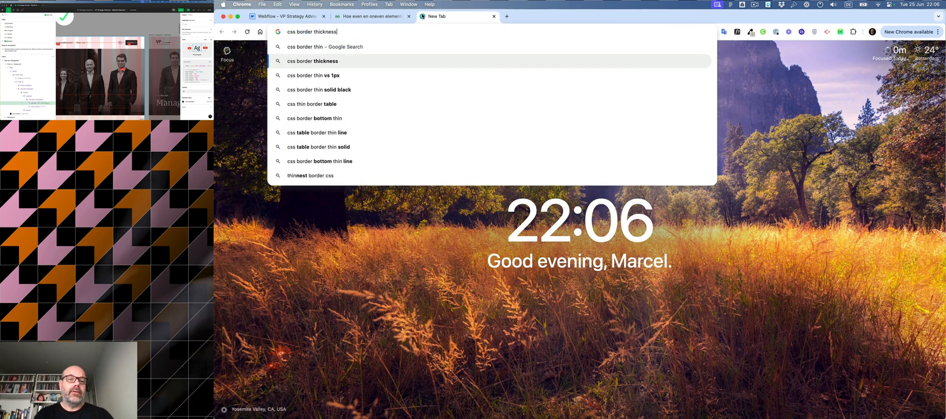
key("Return")
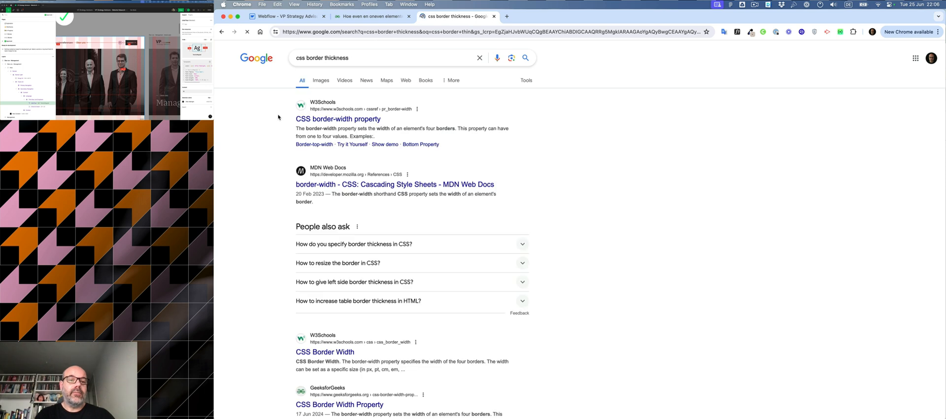
Step: Change the language-switch rule's declaration to border-width: 0px, save, and close the code editor
left_click(494, 16)
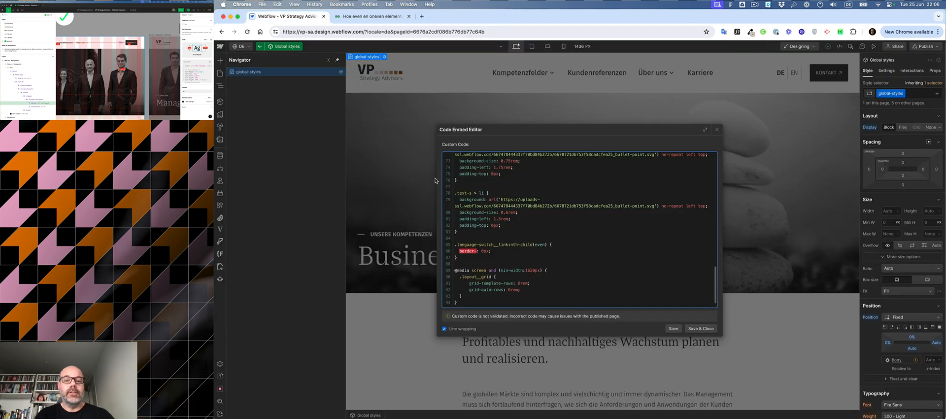
left_click(477, 251)
type("wi")
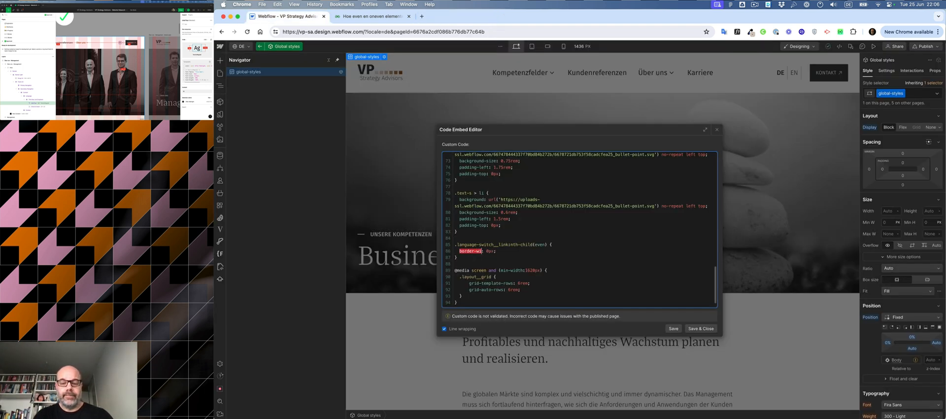
type("dth")
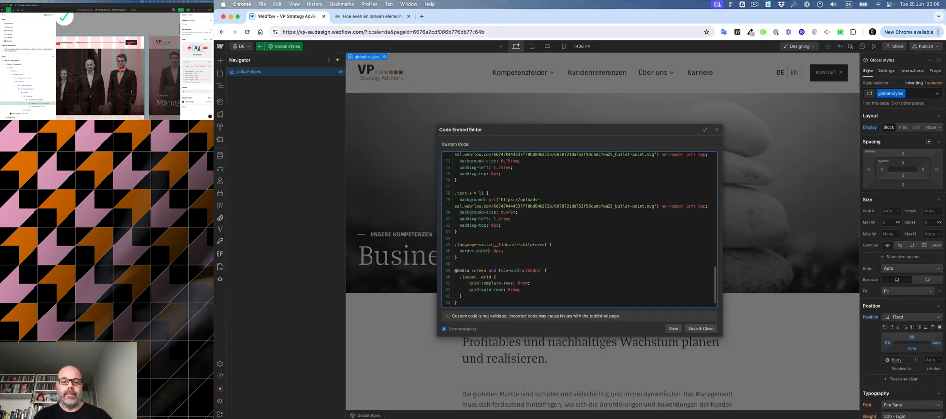
left_click(676, 331)
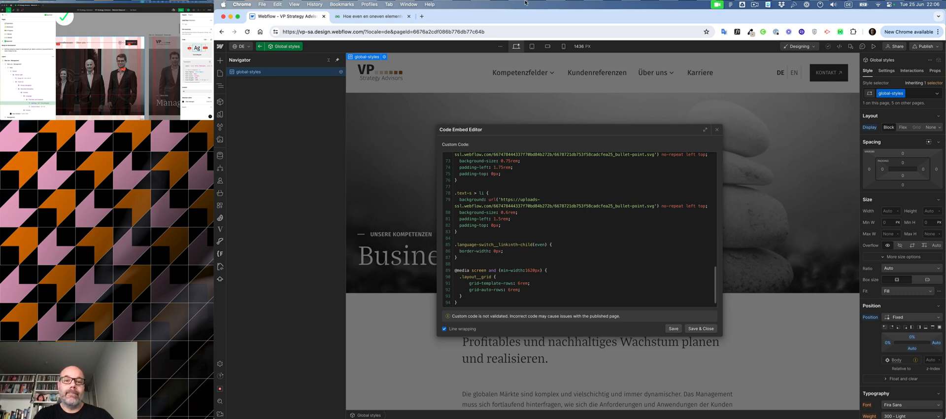
left_click(352, 15)
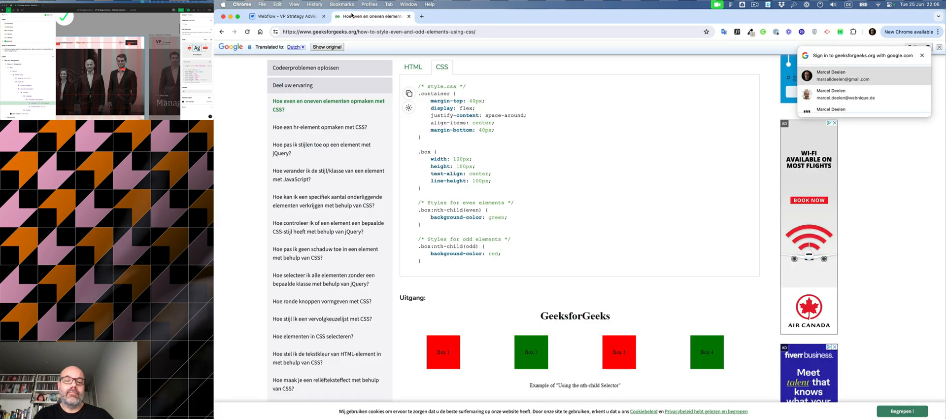
left_click(287, 17)
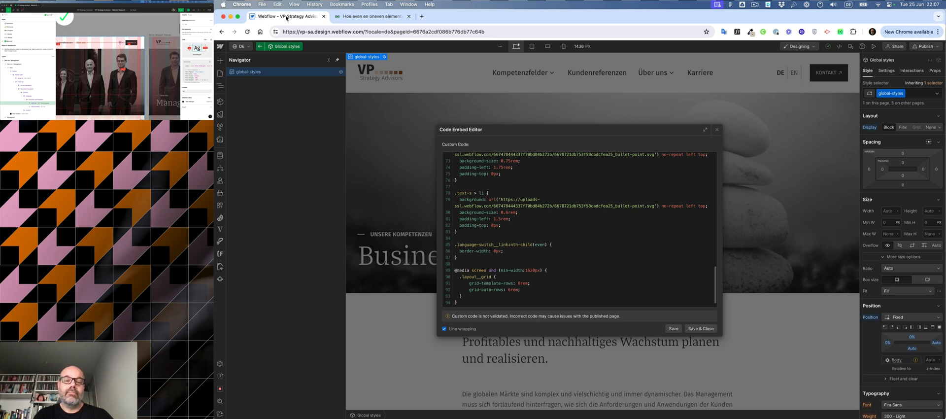
left_click(696, 329)
Step: Open the navigation component and inspect the EN link's left border settings
left_click(780, 78)
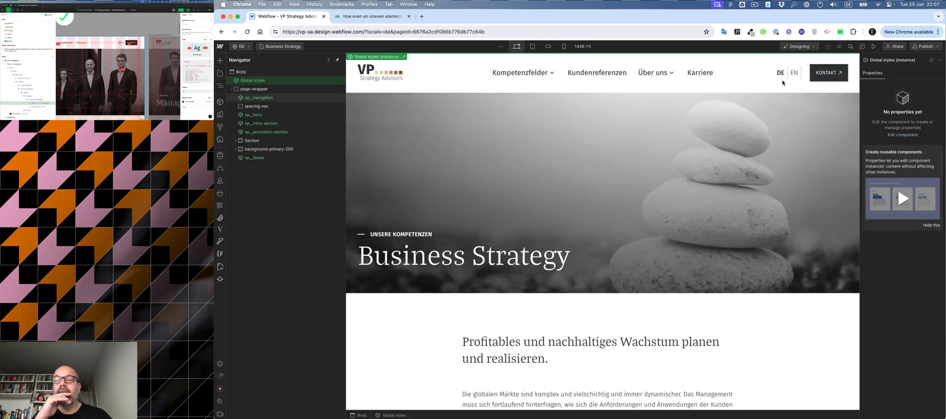
double_click(781, 76)
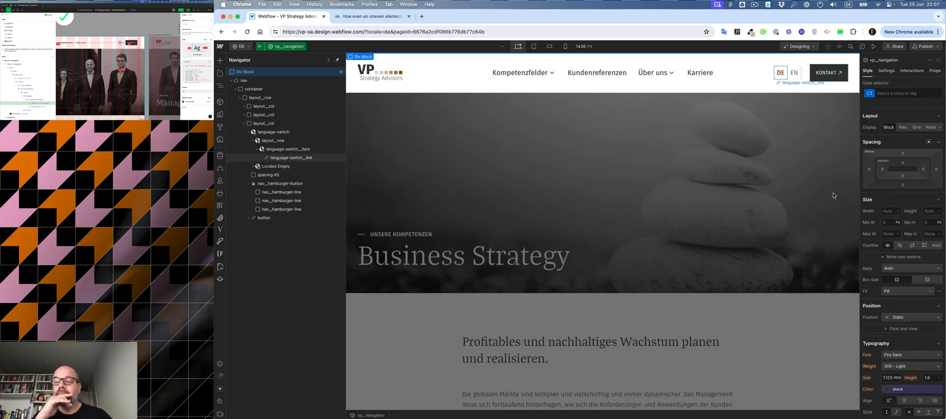
scroll(939, 347, "down", 10)
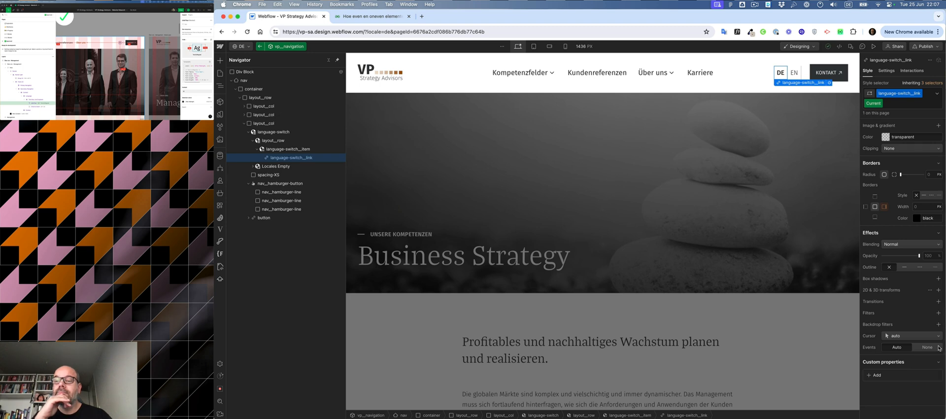
left_click(794, 80)
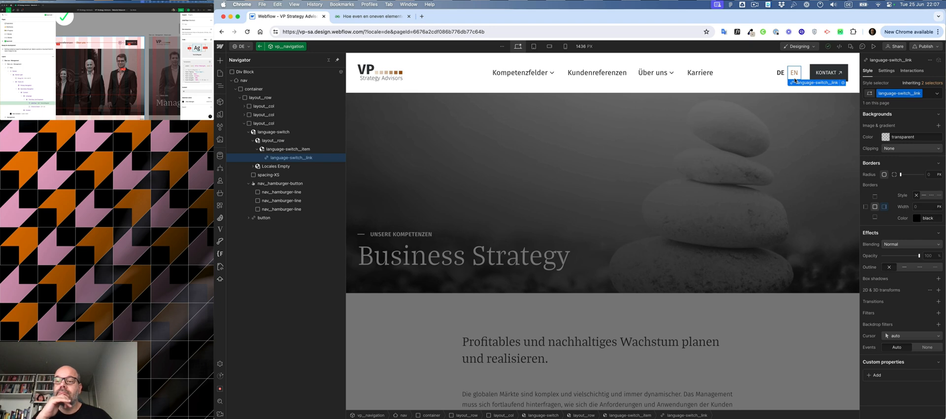
left_click(885, 207)
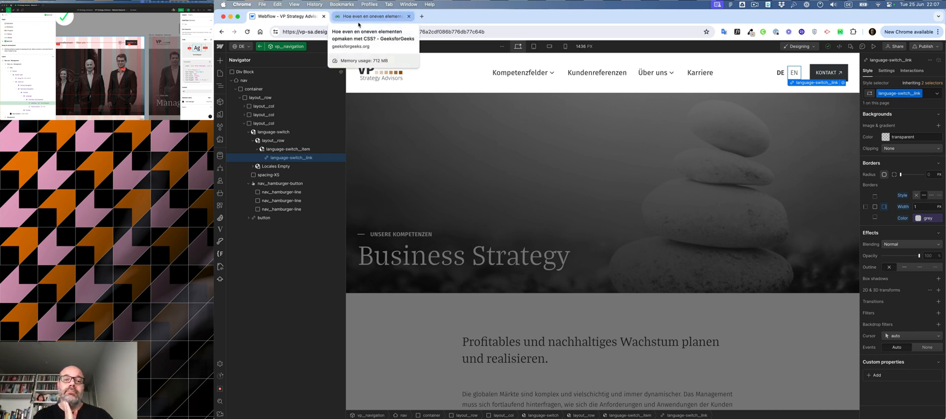
Step: Open the global styles custom code and copy the language-switch border rule
left_click(260, 47)
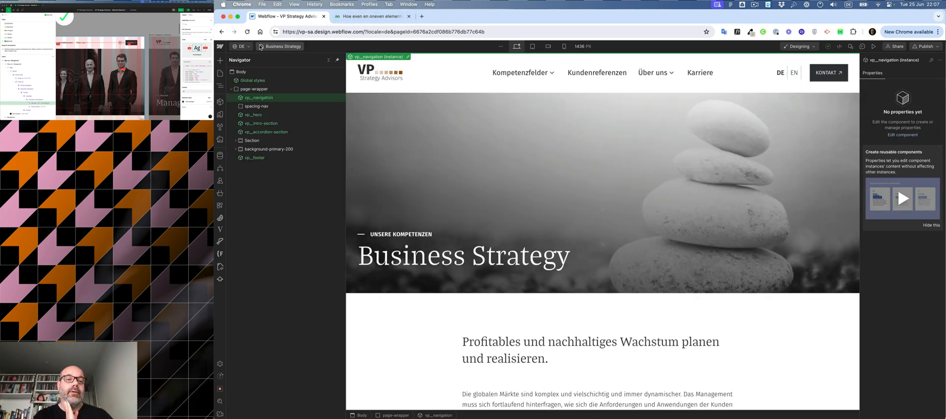
double_click(242, 81)
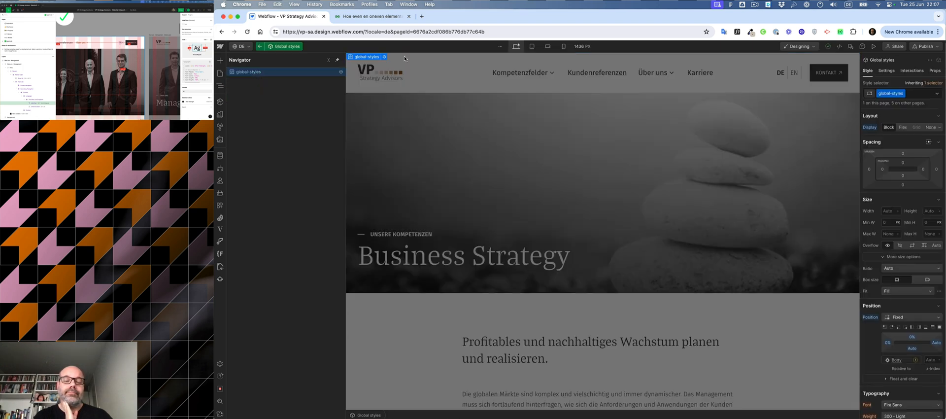
left_click(385, 58)
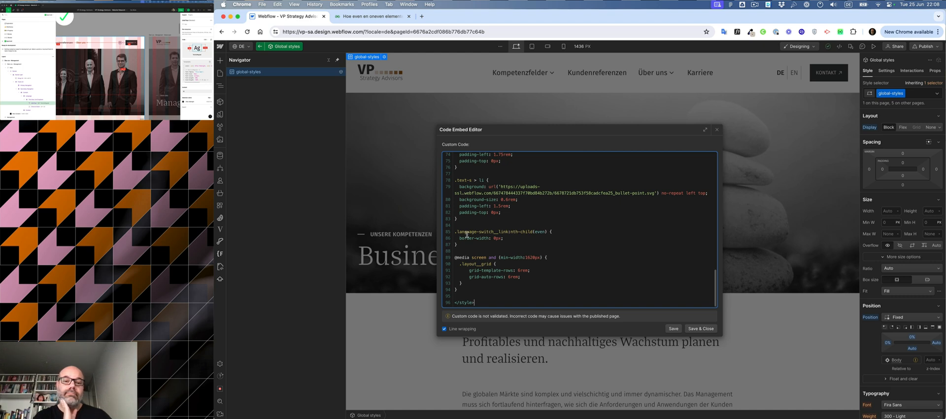
left_click_drag(454, 231, 457, 245)
key("super+c")
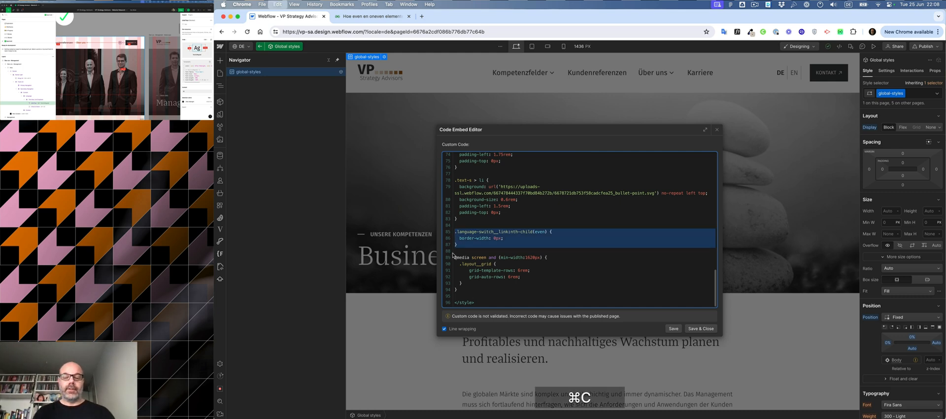
Step: Ask ChatGPT about the copied CSS rule in a new tab, then close the code editor
key("super+t")
type("chat")
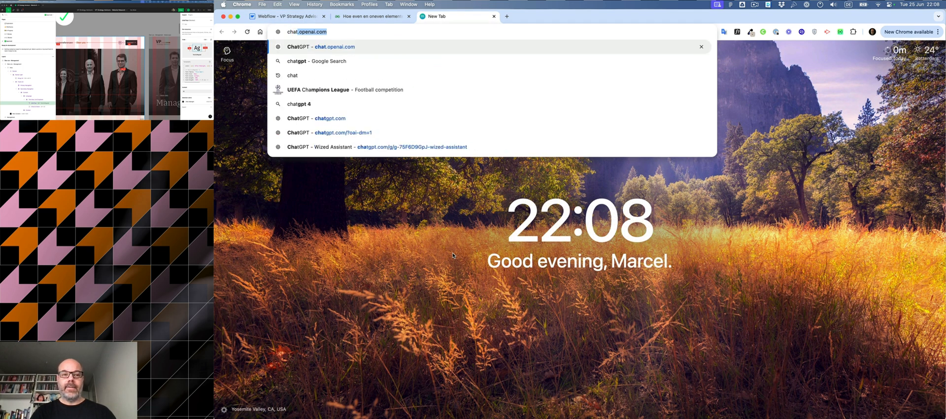
key("Return")
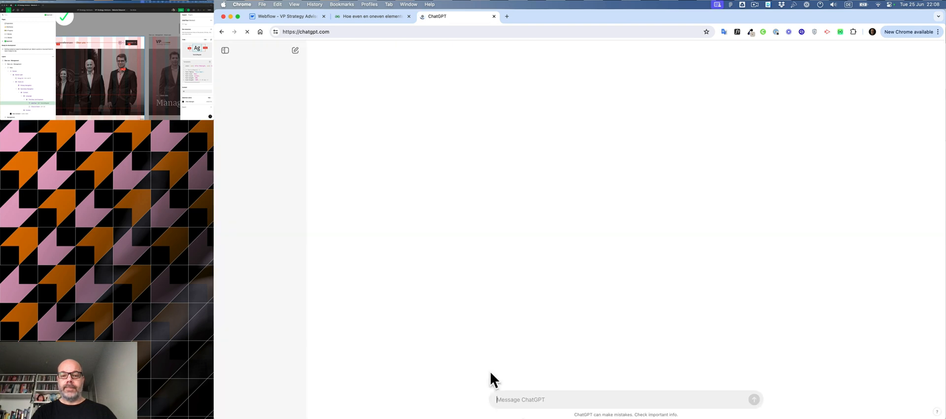
key("super+v")
key("super+Return")
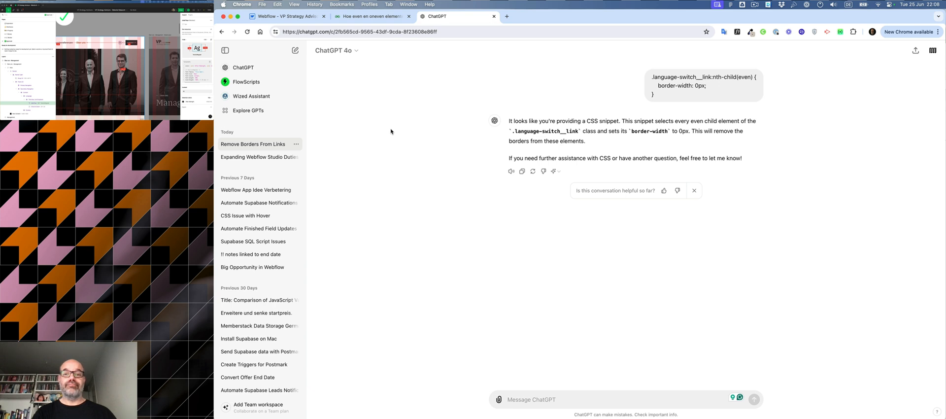
left_click(493, 16)
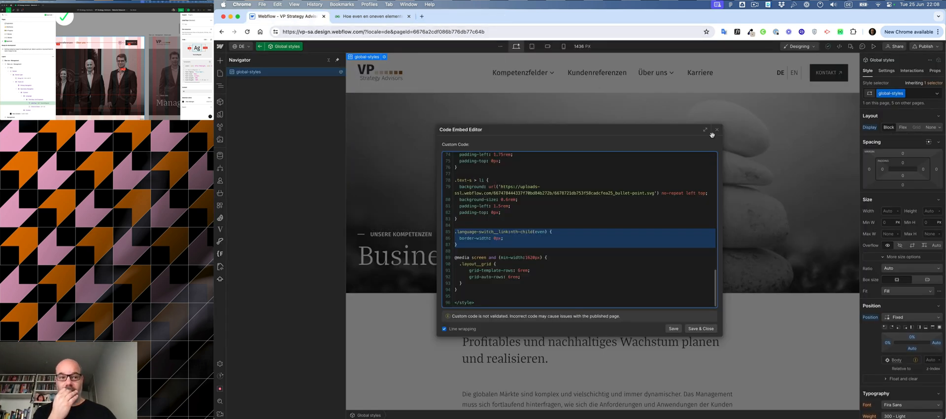
left_click(702, 329)
Step: Enter the navigation component and copy the language-switch item's class name
double_click(605, 147)
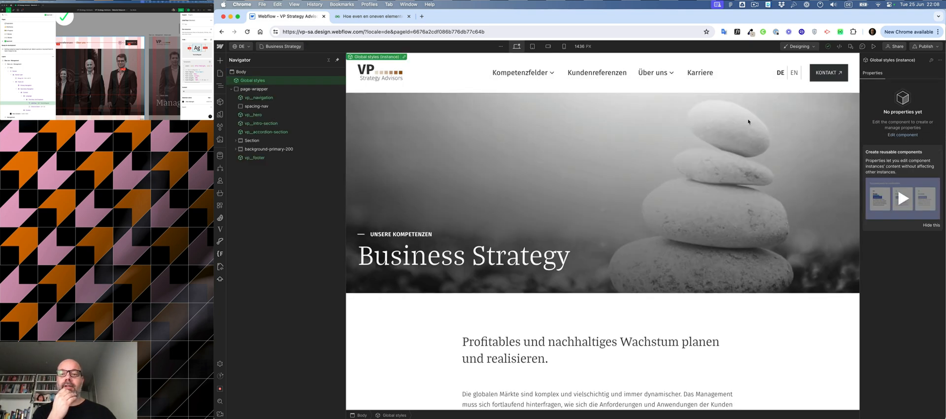
double_click(780, 75)
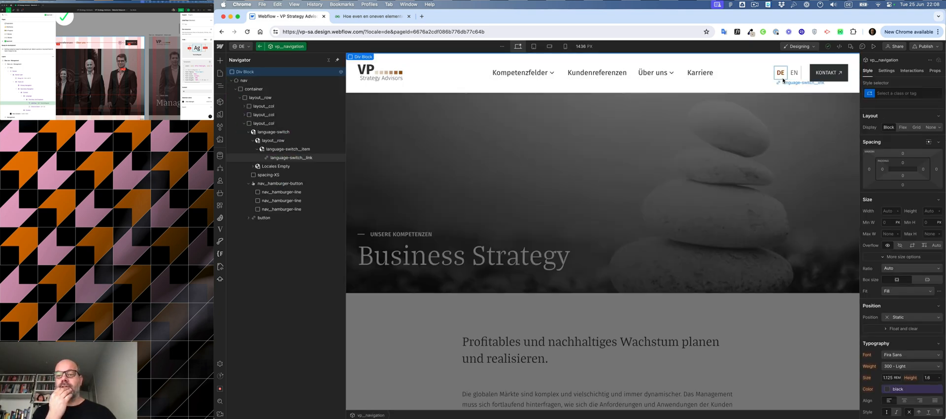
left_click(288, 148)
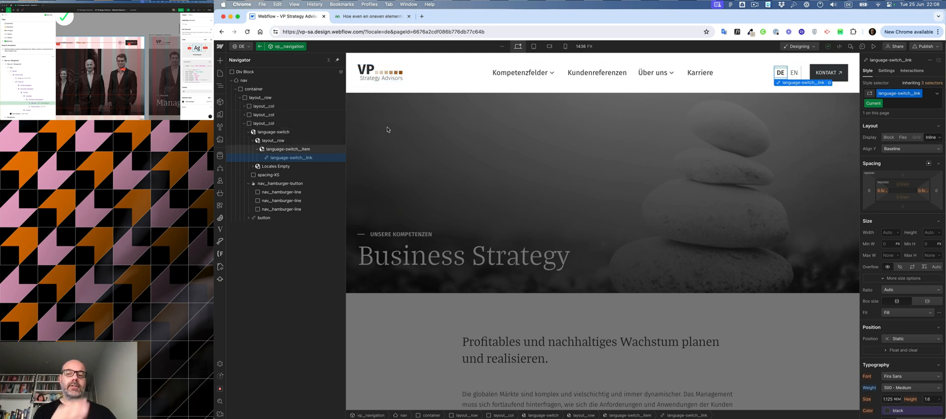
double_click(892, 93)
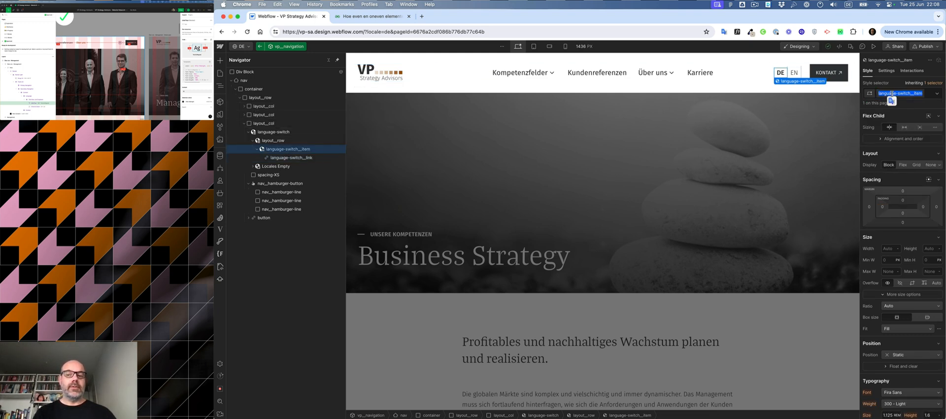
key("super+c")
Step: Change the global rule's selector to .language-switch__item:nth-child(even), save, and close the code editor
left_click(660, 194)
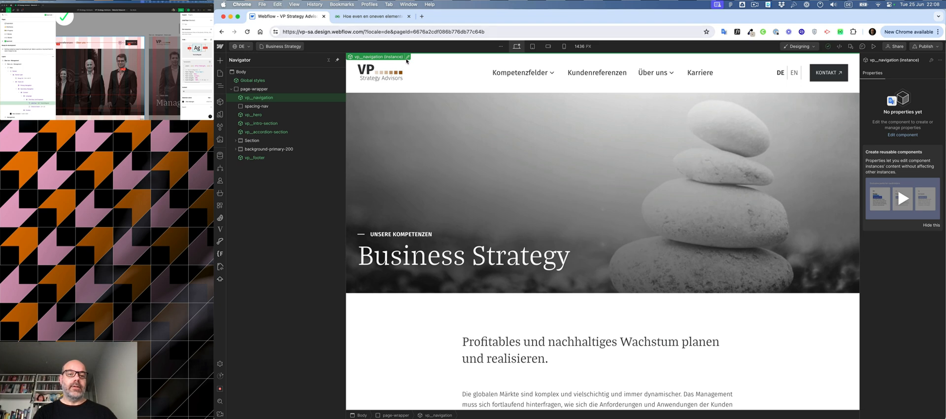
left_click(322, 81)
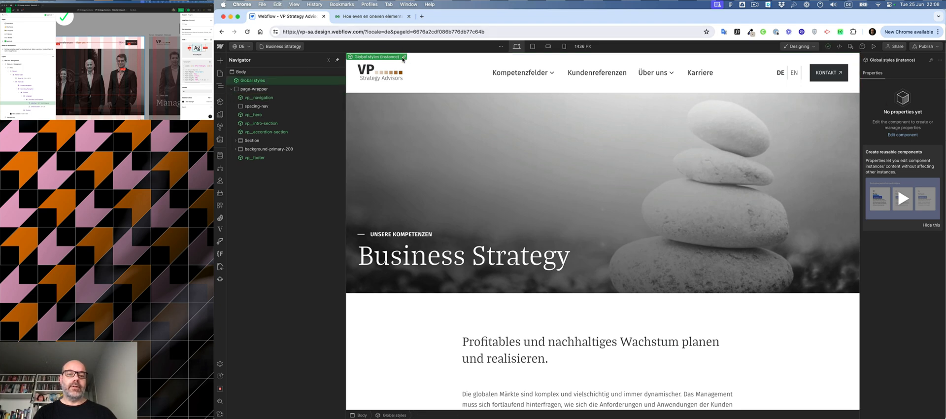
left_click(403, 57)
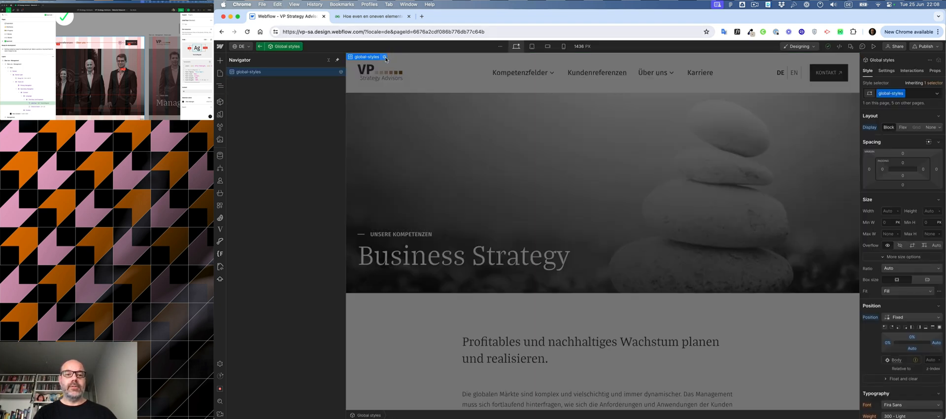
left_click(385, 58)
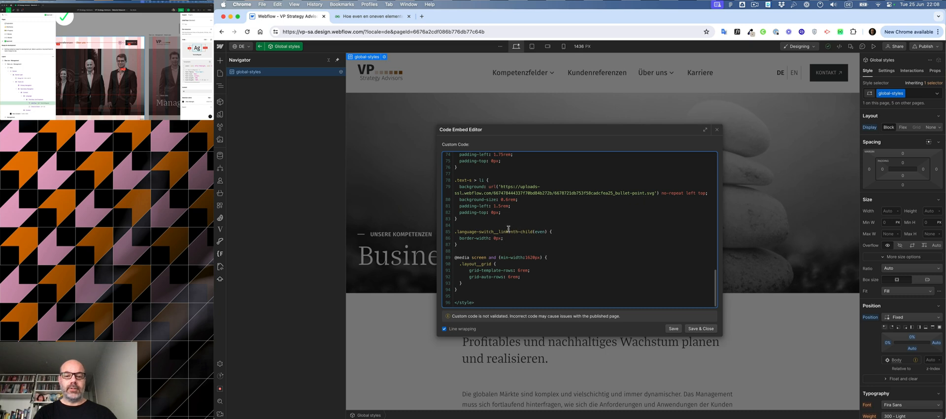
left_click_drag(508, 231, 455, 231)
key("super+v")
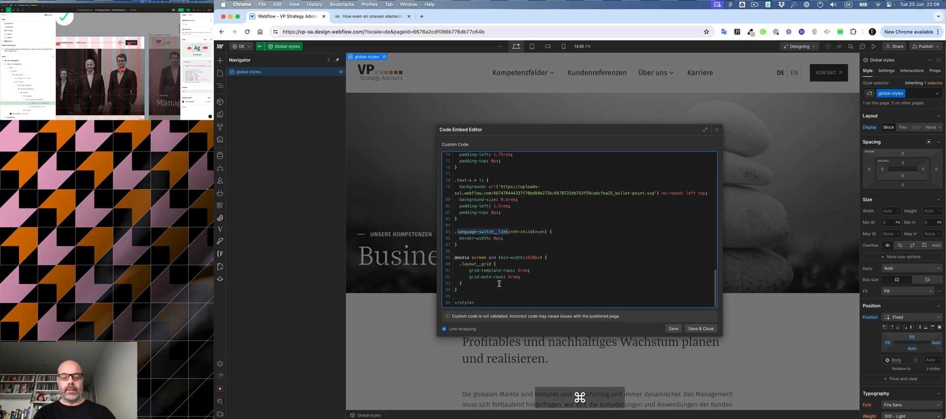
left_click(672, 327)
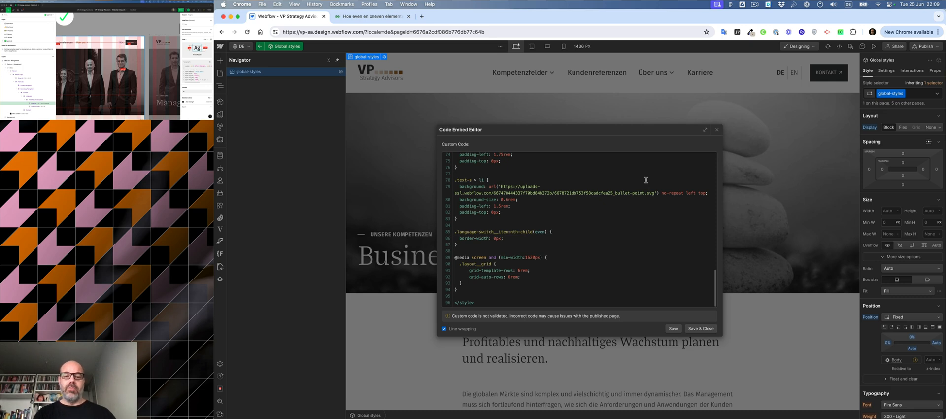
left_click(717, 131)
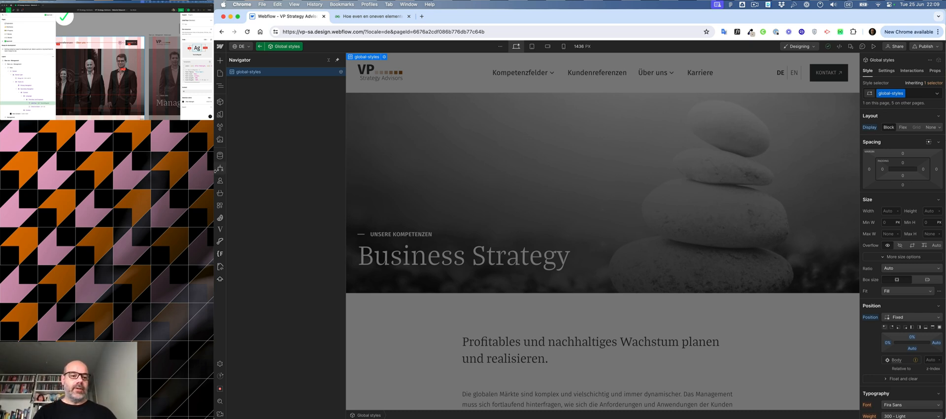
Step: Open the home page's settings and copy its title tag
left_click(220, 74)
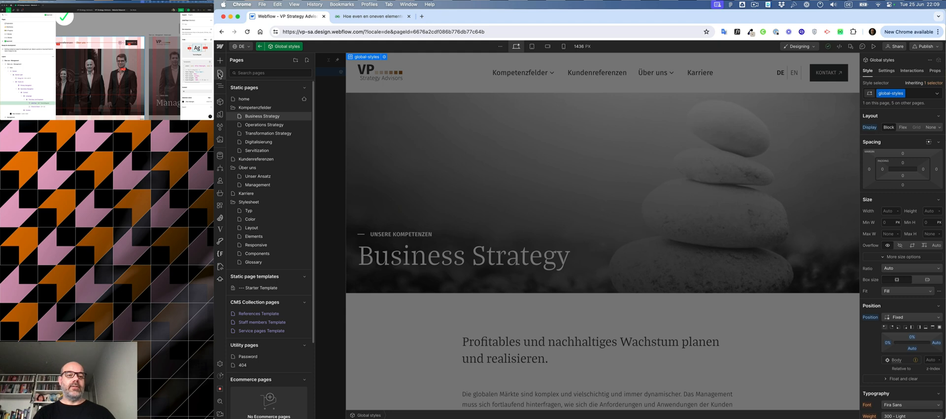
left_click(244, 99)
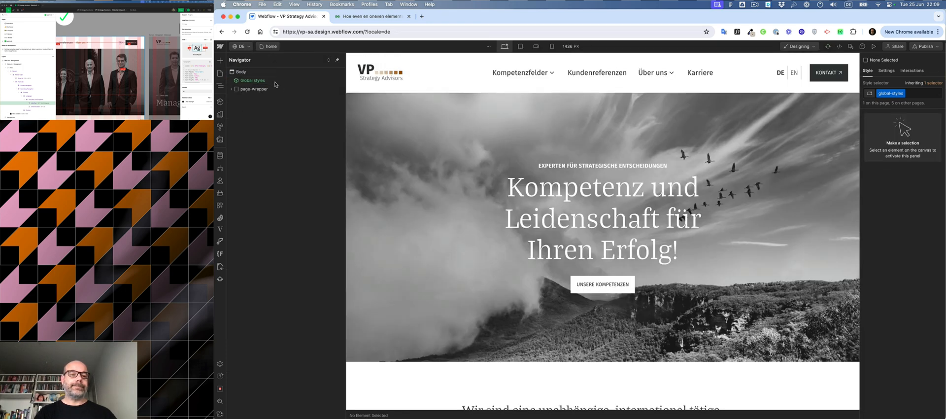
left_click(219, 73)
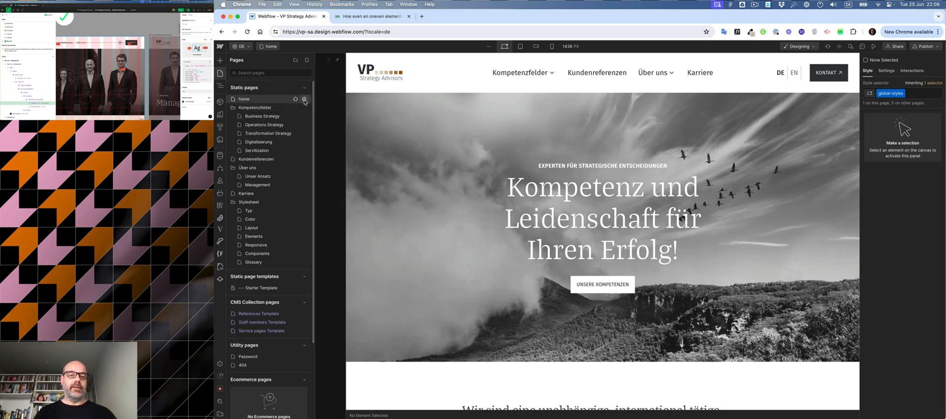
left_click(304, 100)
scroll(417, 110, "down", 5)
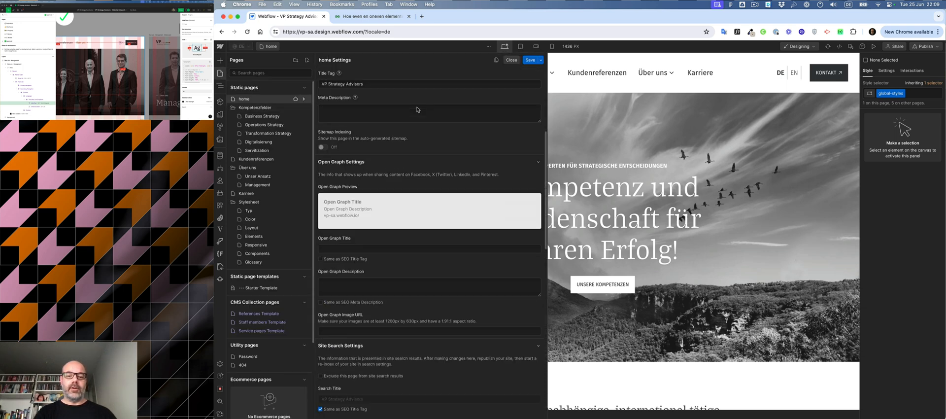
scroll(416, 109, "up", 1)
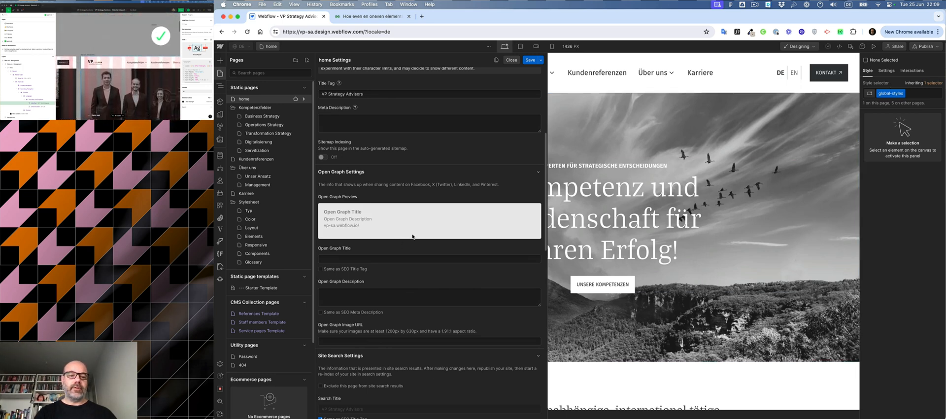
scroll(347, 182, "up", 5)
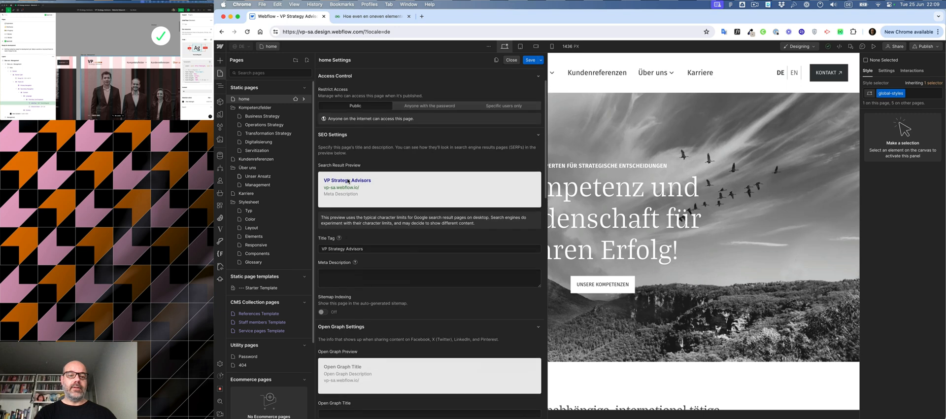
triple_click(345, 249)
key("super+c")
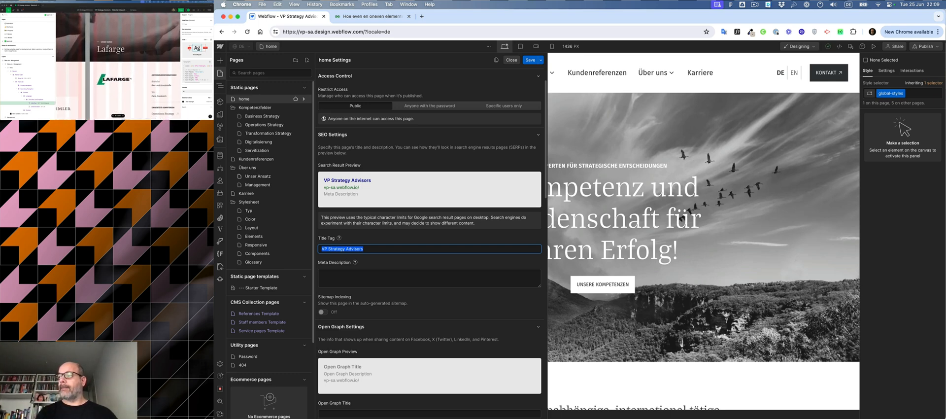
Step: Copy the homepage intro sentence from the site preview in the other window
scroll(130, 78, "left", 8)
left_click(130, 78)
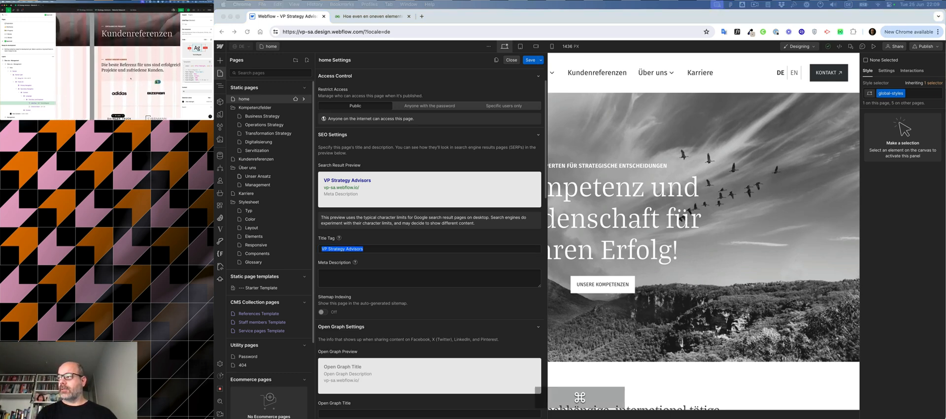
scroll(130, 78, "left", 10)
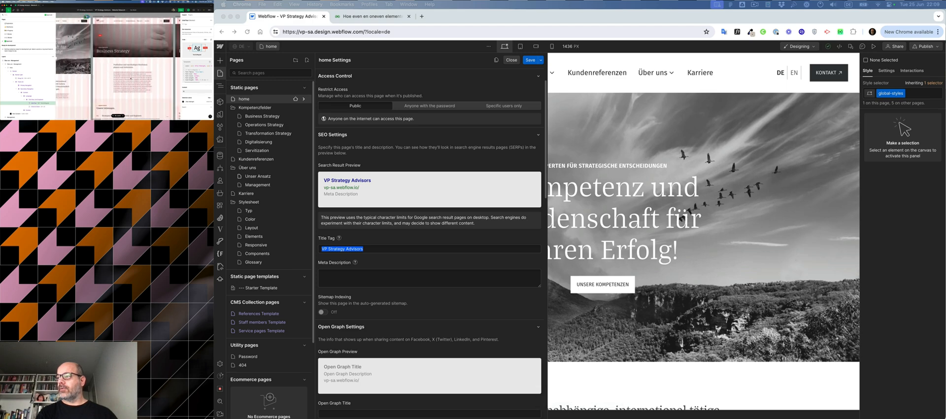
scroll(131, 78, "left", 8)
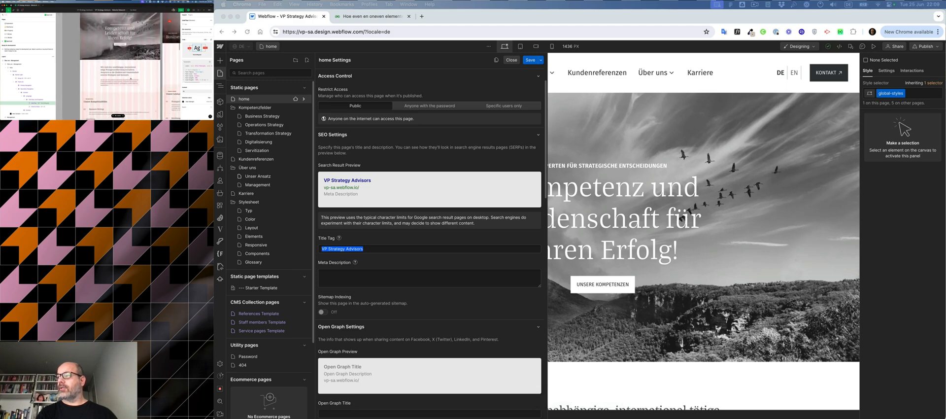
scroll(131, 78, "left", 2)
left_click(119, 72)
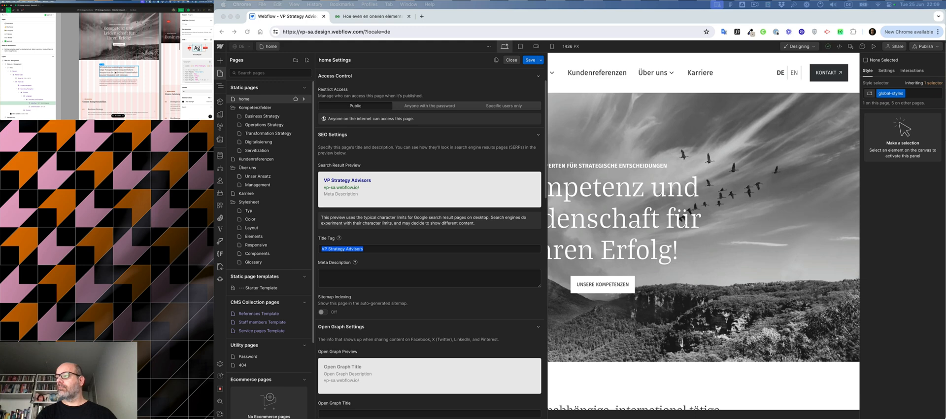
double_click(116, 72)
key("super+c")
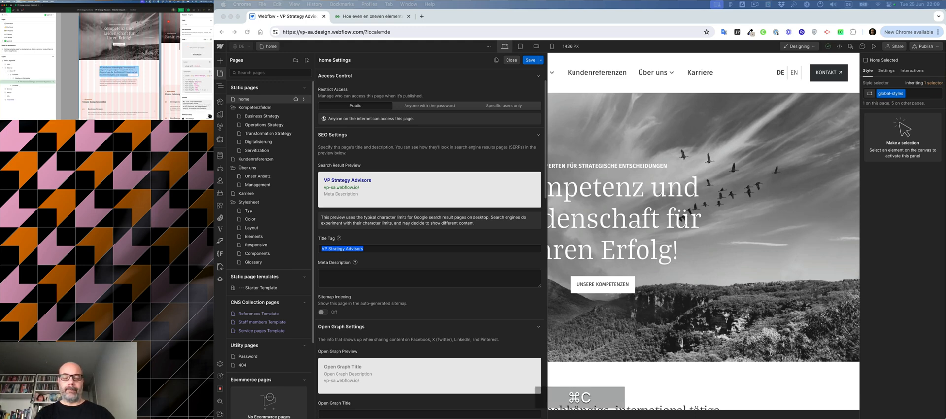
Step: Paste the intro sentence into the home page's meta description field
left_click(427, 283)
left_click(381, 276)
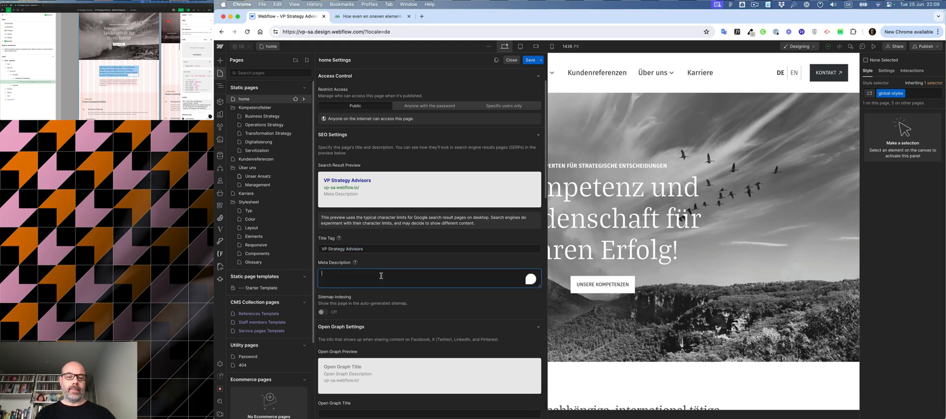
key("super+v")
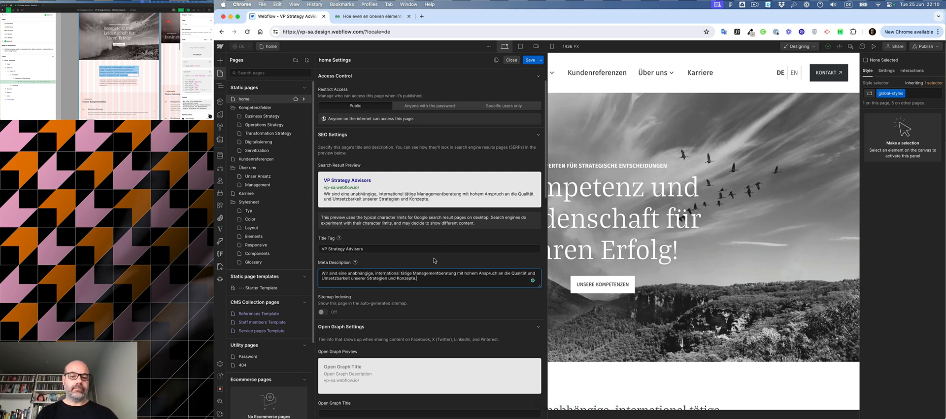
scroll(434, 261, "down", 2)
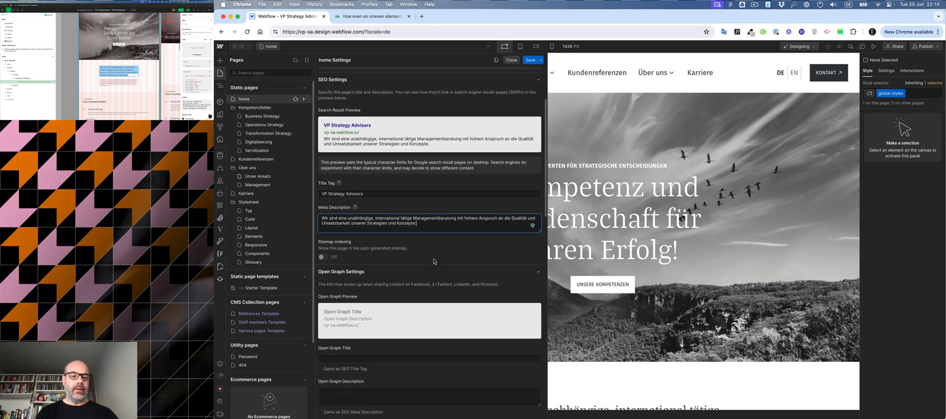
left_click(328, 260)
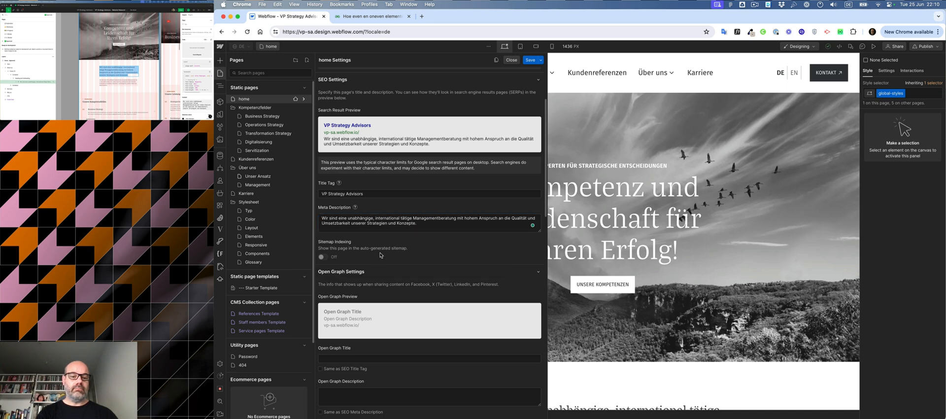
Step: Make the home page's Open Graph title and description match the SEO title tag and meta description, and save the changes
scroll(488, 250, "down", 3)
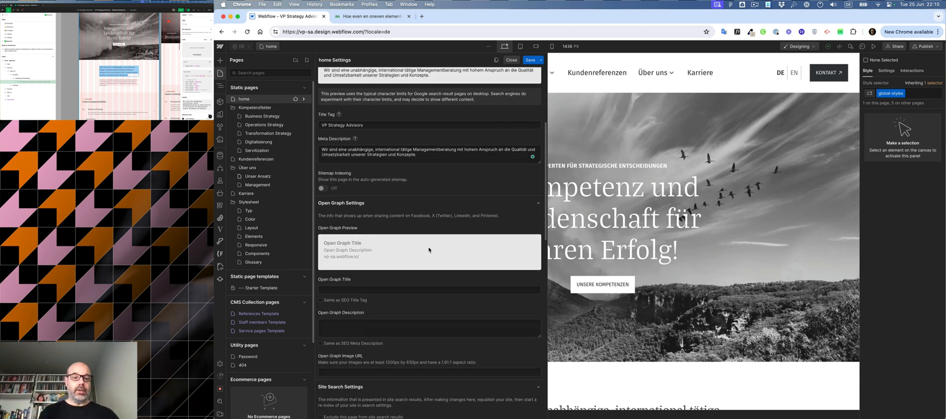
left_click(350, 300)
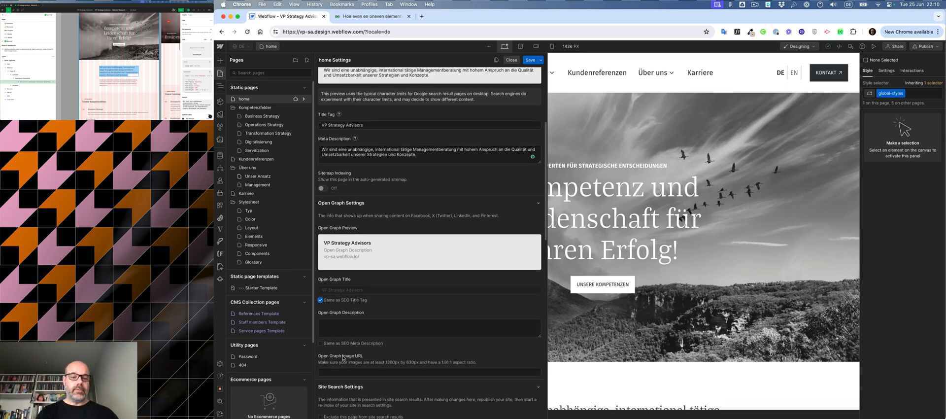
left_click(342, 343)
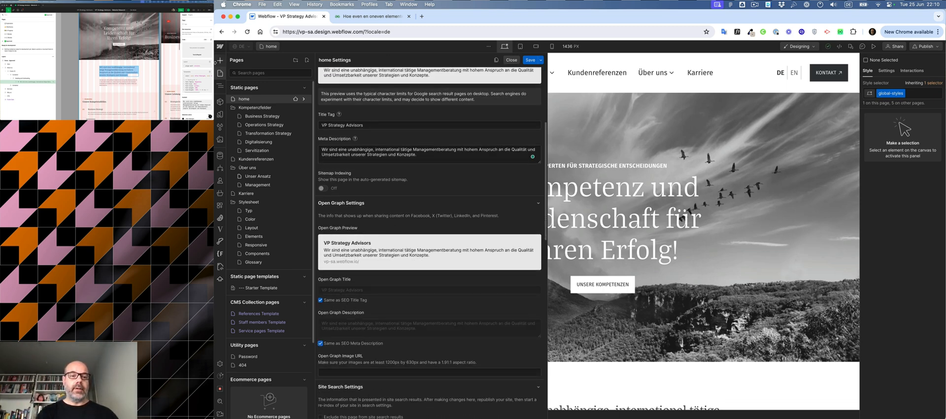
left_click(218, 141)
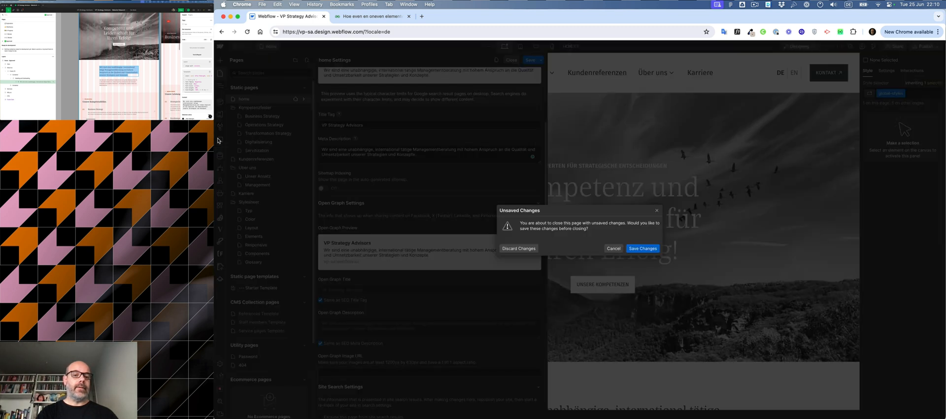
key("Return")
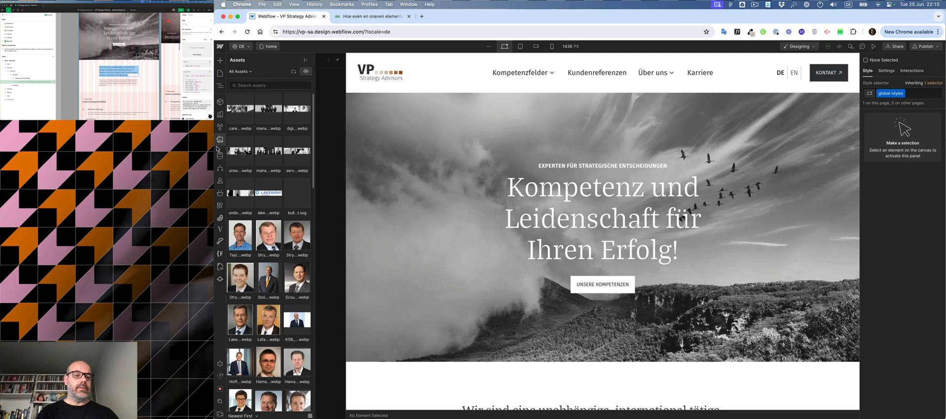
Step: Find the Home.webp image among the assets and copy its URL
mouse_move(256, 148)
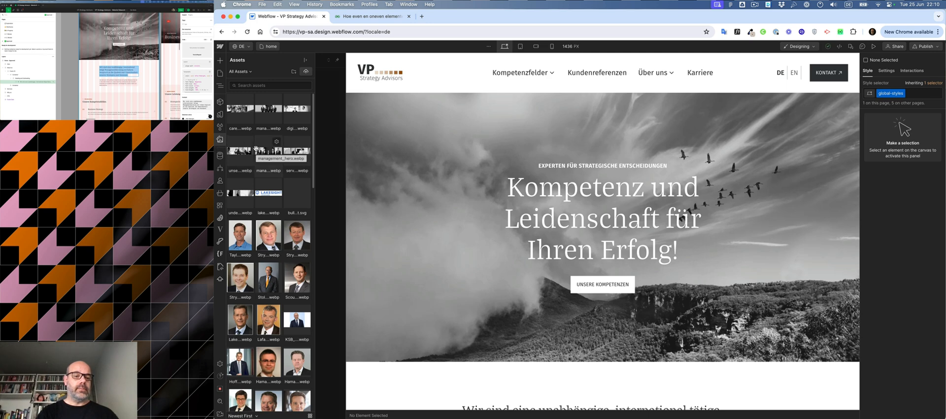
scroll(269, 216, "down", 5)
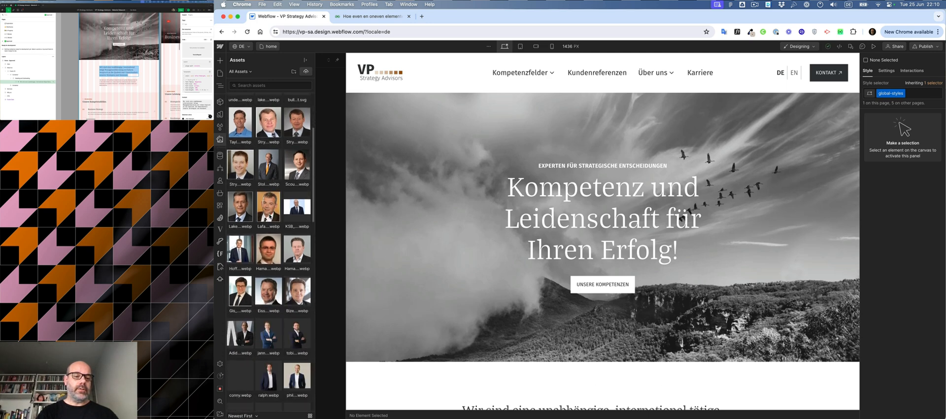
scroll(269, 215, "down", 6)
scroll(269, 215, "up", 6)
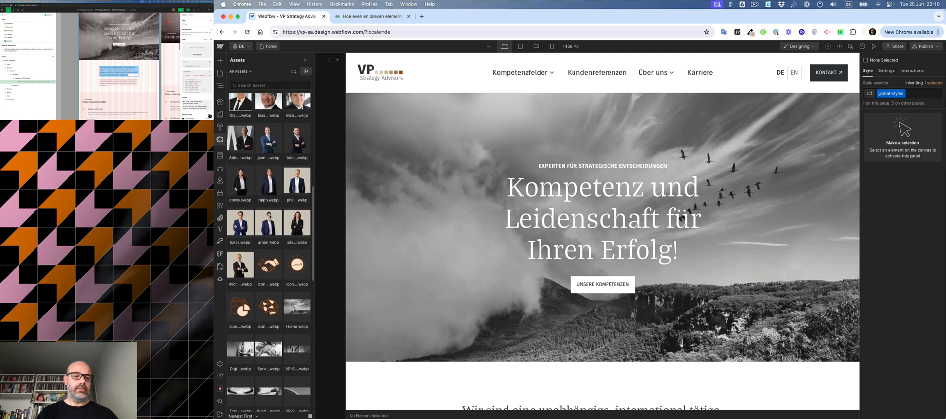
scroll(269, 215, "up", 1)
scroll(269, 216, "down", 3)
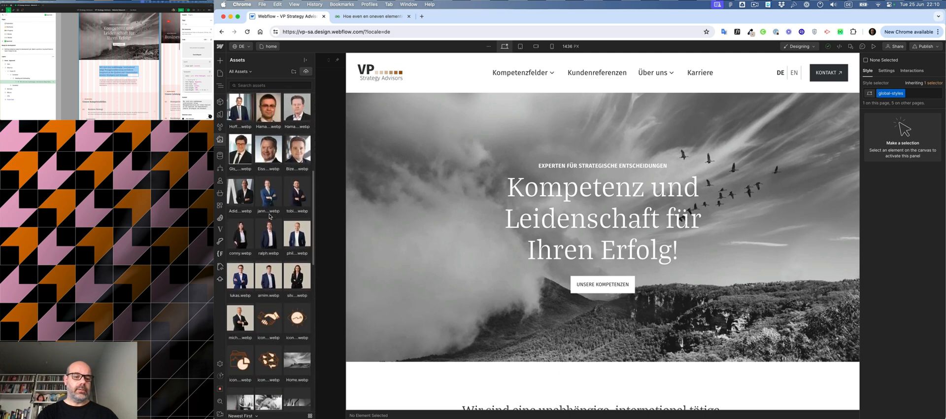
scroll(270, 216, "up", 8)
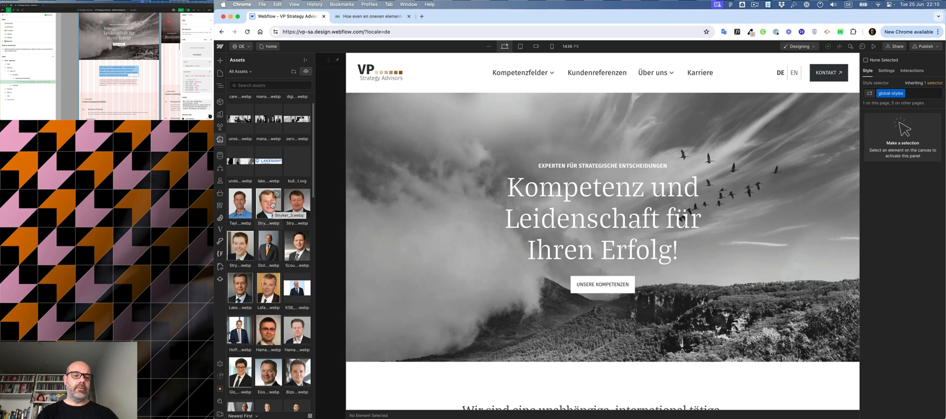
scroll(273, 205, "down", 1)
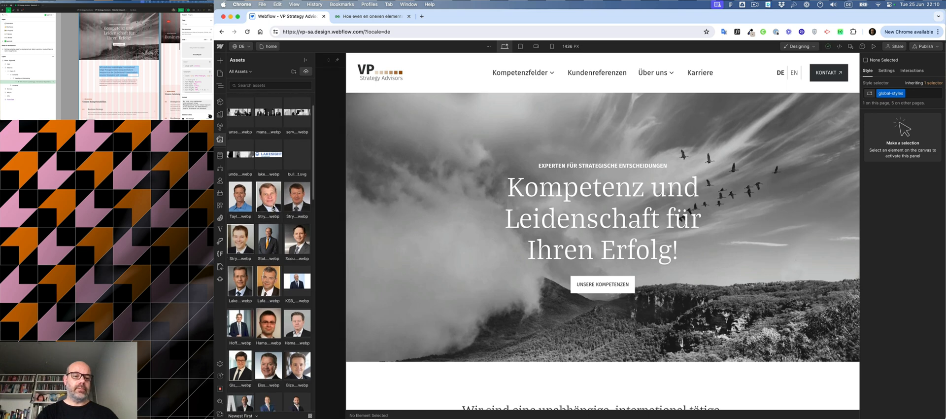
scroll(273, 208, "down", 3)
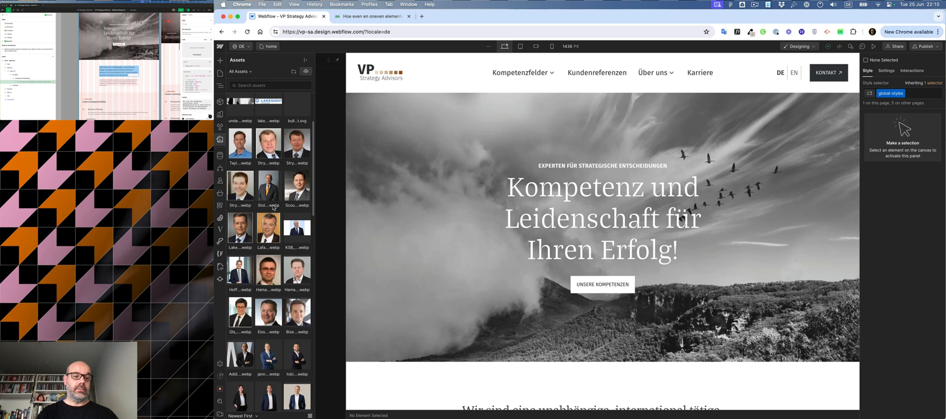
scroll(273, 207, "down", 10)
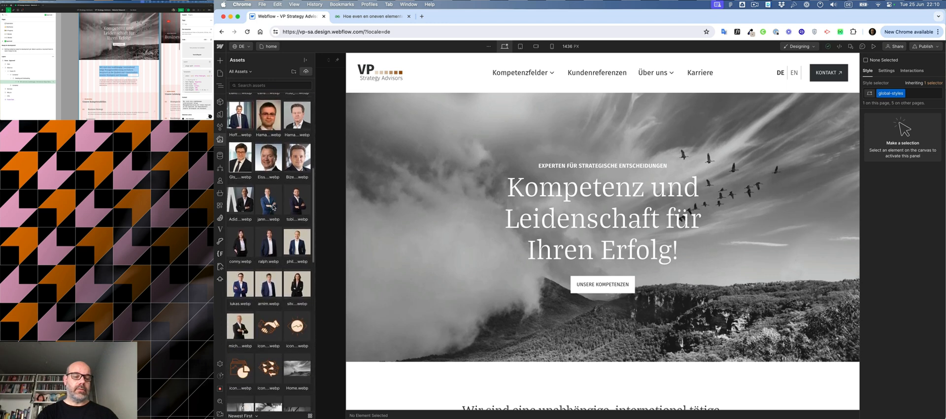
scroll(273, 207, "down", 5)
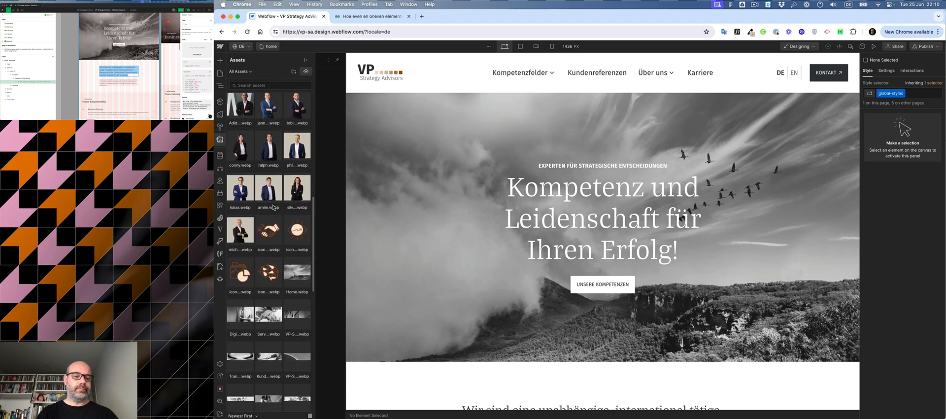
left_click(305, 263)
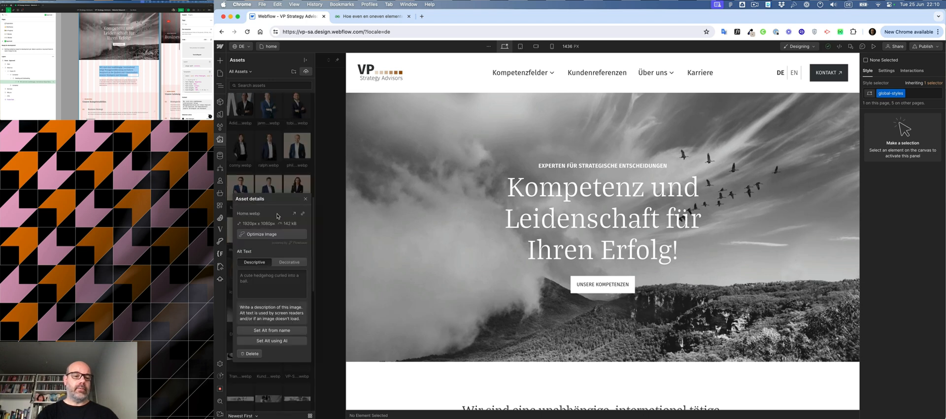
left_click(303, 214)
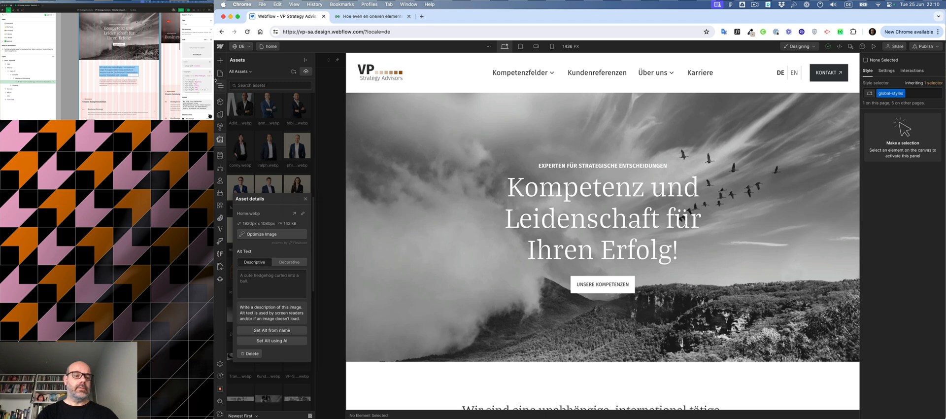
Step: Reopen the home page settings and paste the Home.webp URL into the Open Graph Image URL field
left_click(220, 73)
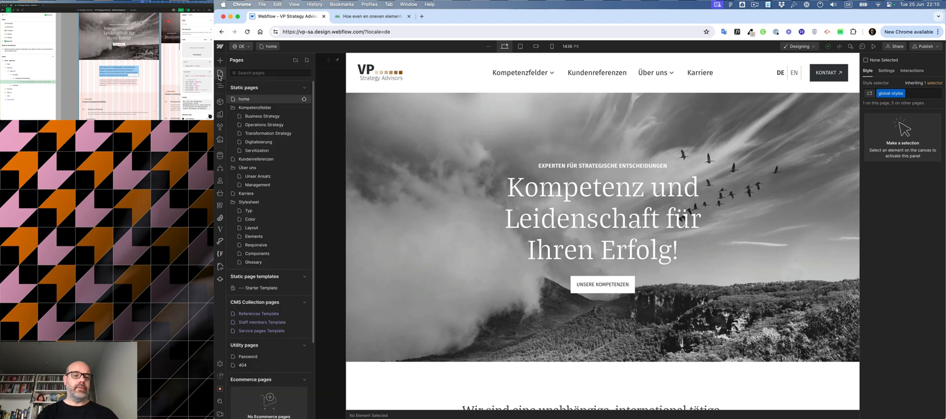
left_click(305, 100)
scroll(444, 201, "down", 10)
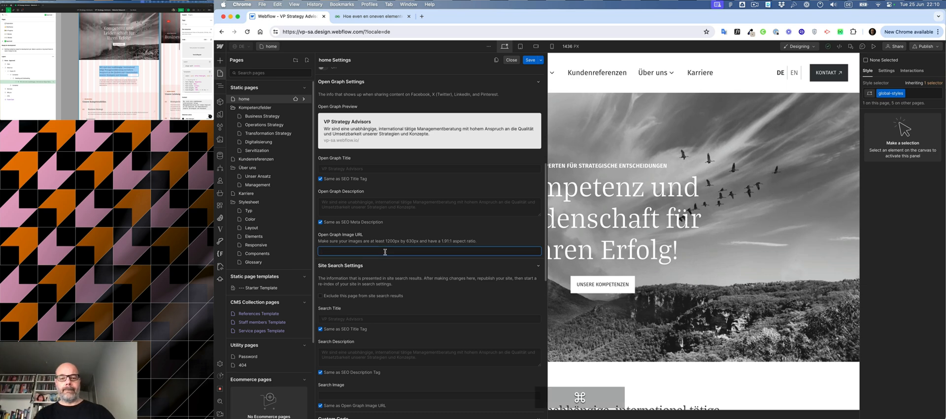
key("super+v")
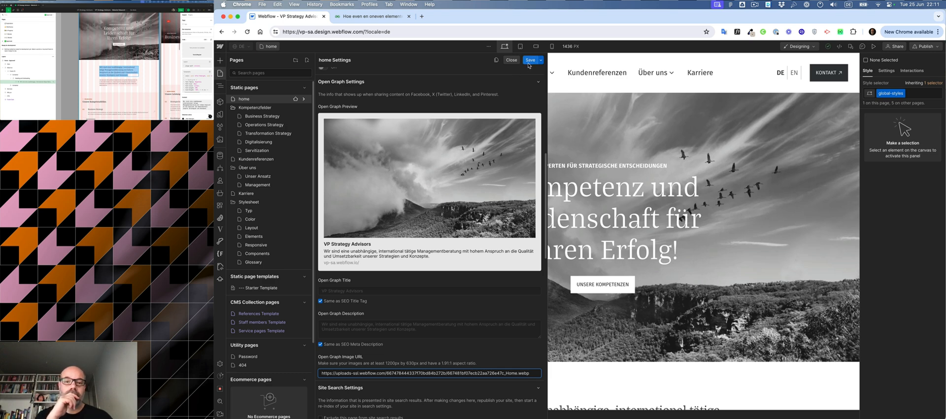
Step: Copy the page title from the site preview in the other window
left_click(120, 25)
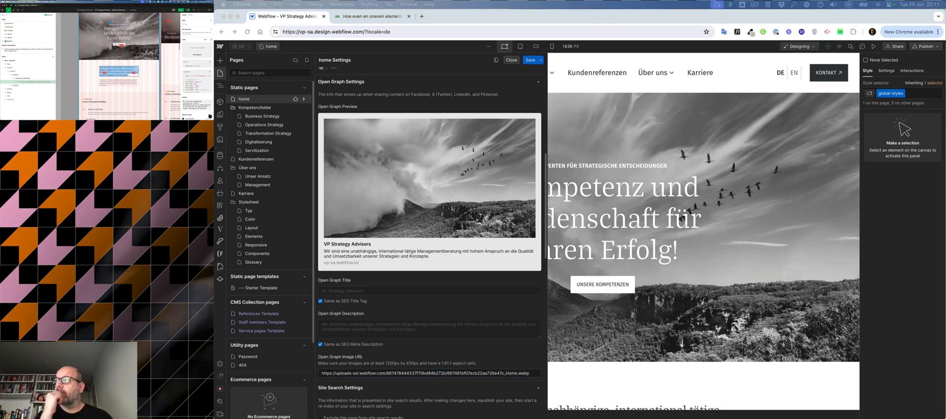
left_click(120, 24)
key("super+c")
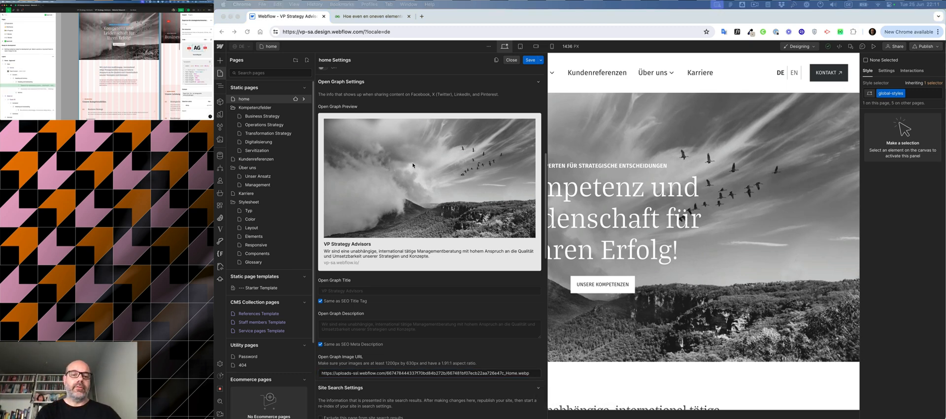
Step: Set the home page title tag to "VP Strategy Advisors — Experten für strategische Entscheidungen" and save the settings
scroll(413, 165, "up", 5)
left_click(390, 223)
left_click(388, 217)
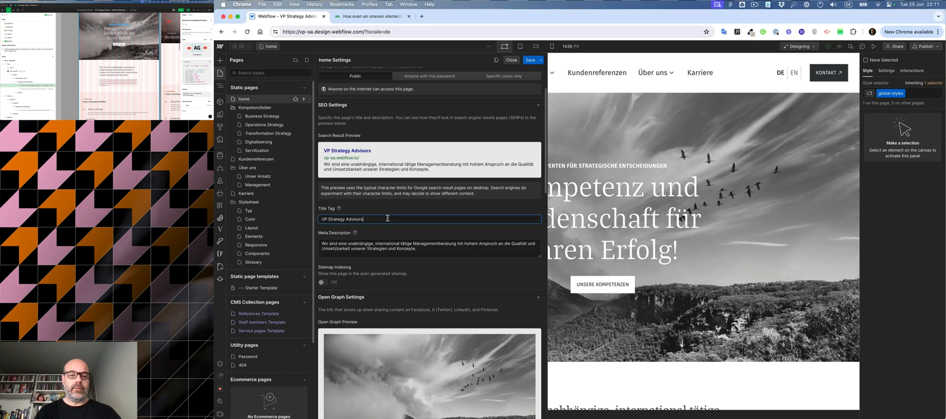
key("super+v")
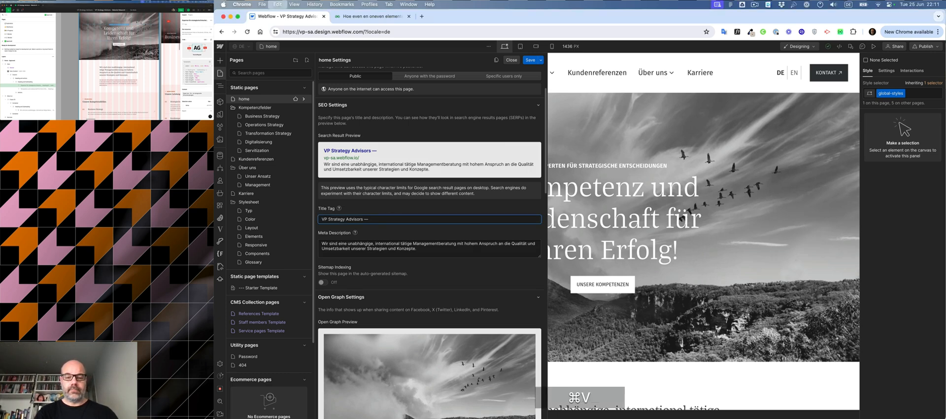
left_click(531, 60)
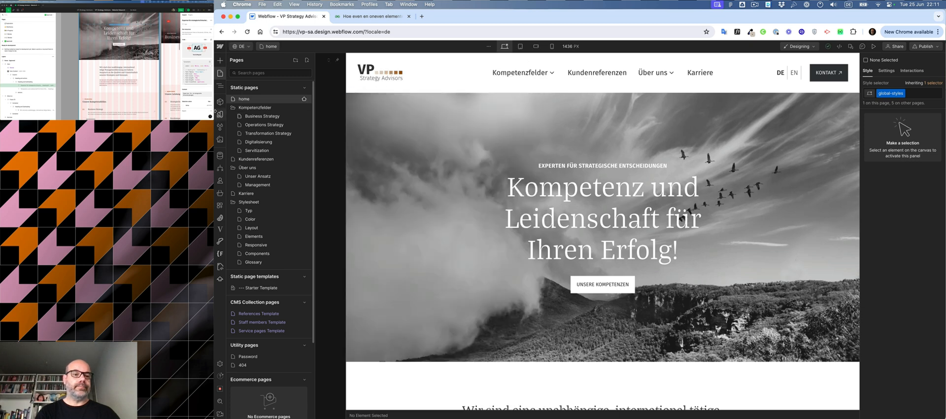
mouse_move(255, 118)
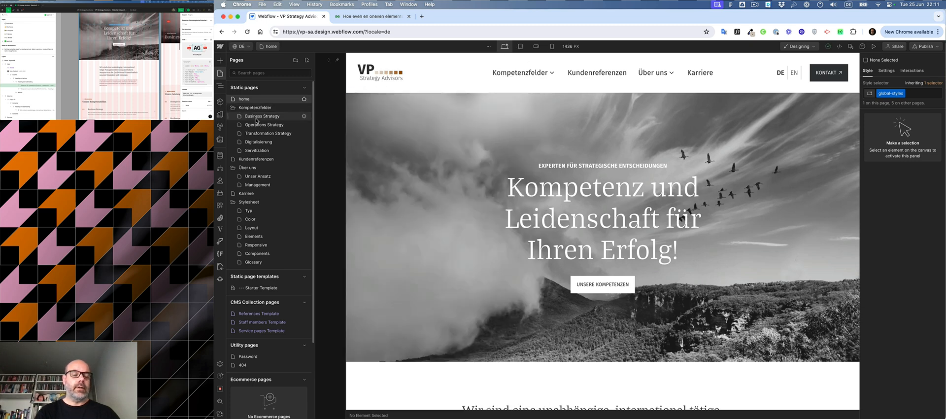
left_click(303, 117)
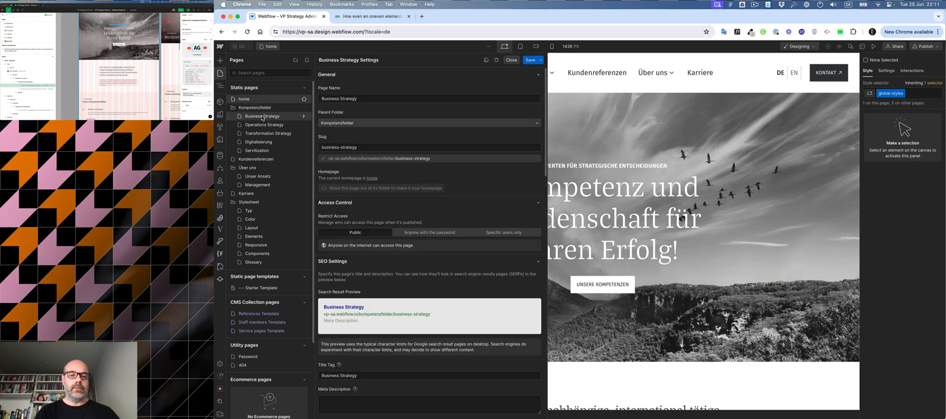
left_click(511, 61)
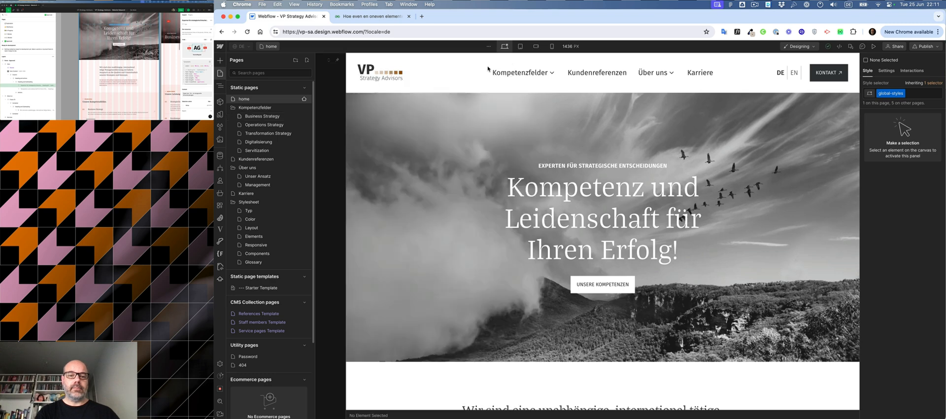
Step: Open the Business Strategy page settings and set its title tag to "Business Strategy | VP Strategy Advisors"
left_click(256, 118)
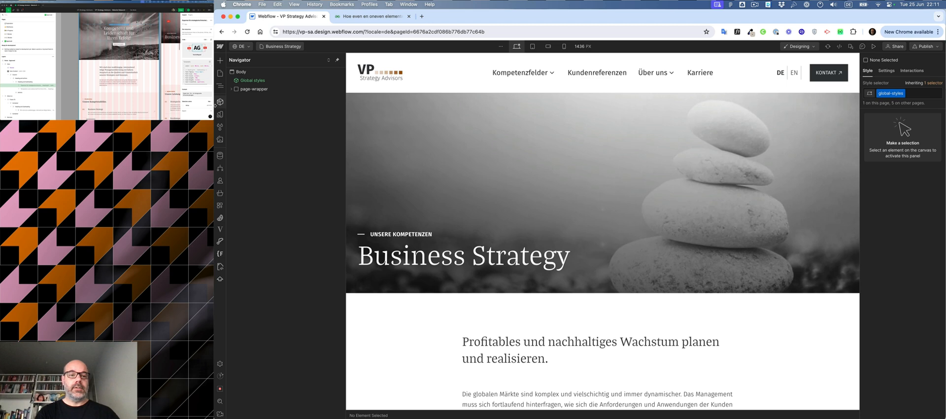
left_click(282, 47)
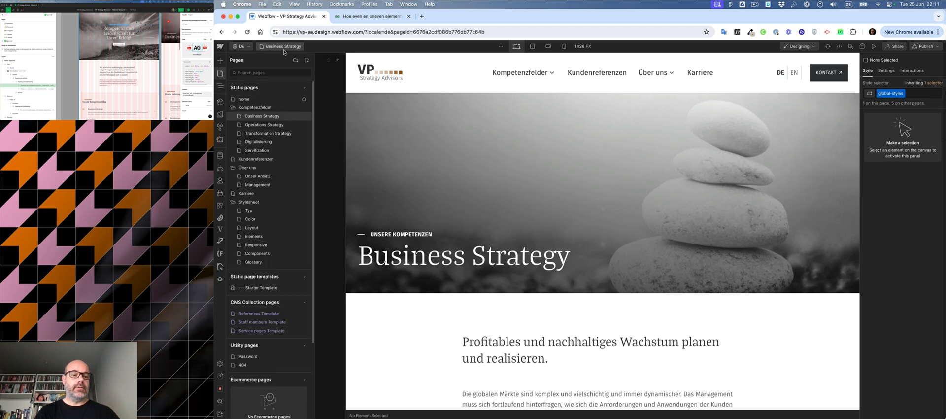
left_click(304, 117)
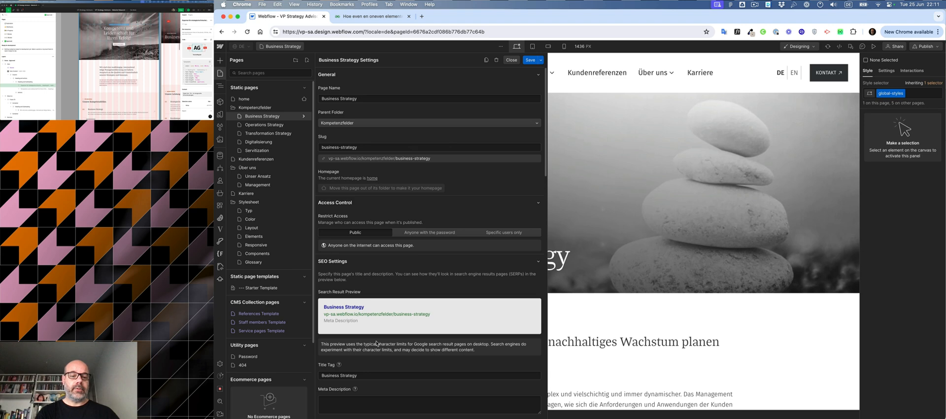
scroll(376, 343, "down", 3)
left_click(384, 297)
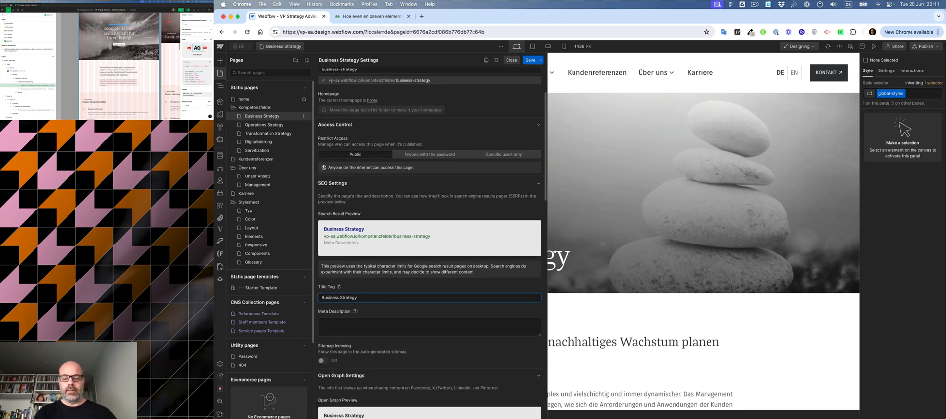
type("|")
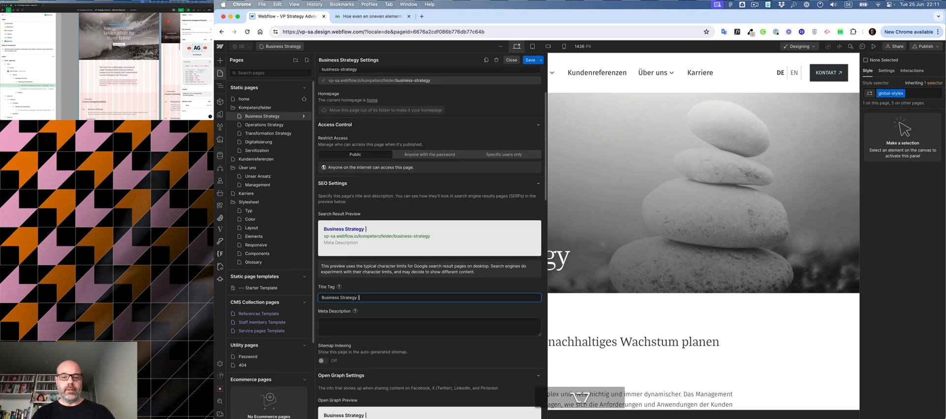
type(" VP")
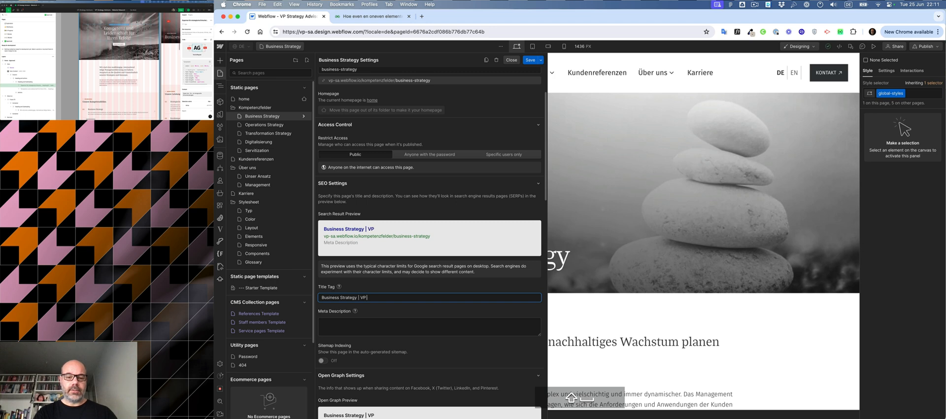
type(" Strat")
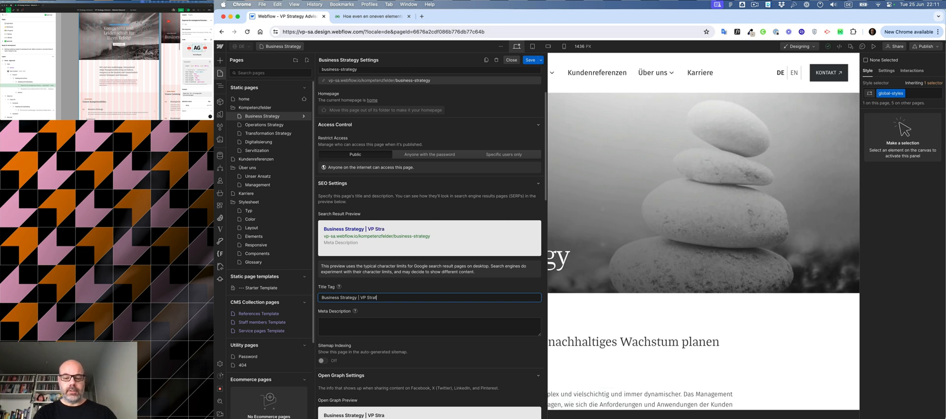
type("egy Advisor")
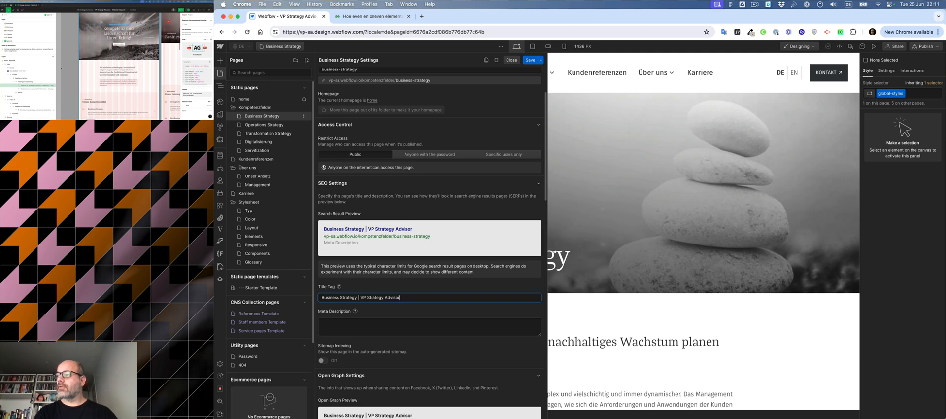
type("s")
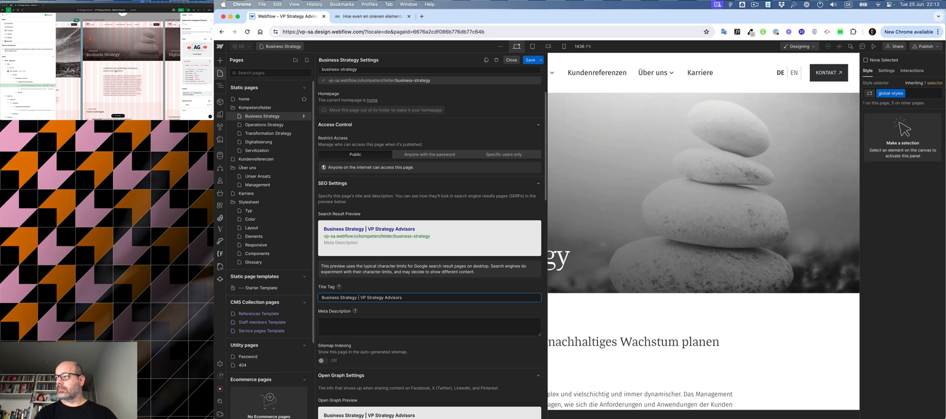
Step: Copy the page's intro sentence from the site preview in the other window
double_click(116, 72)
key("super+a")
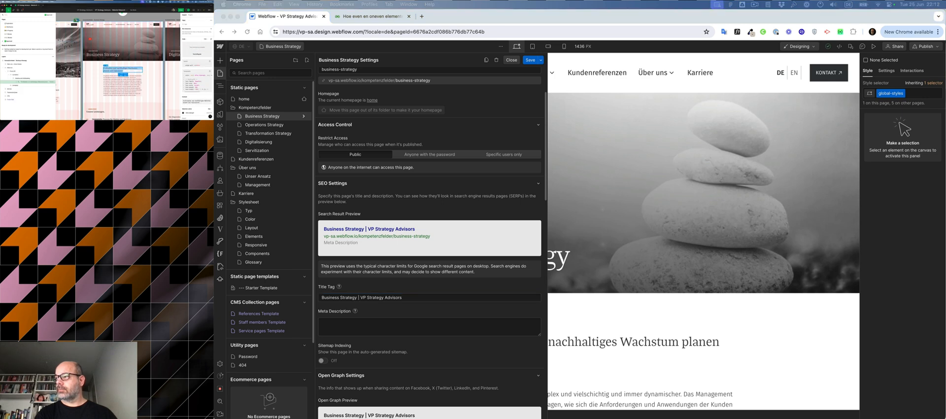
key("super+c")
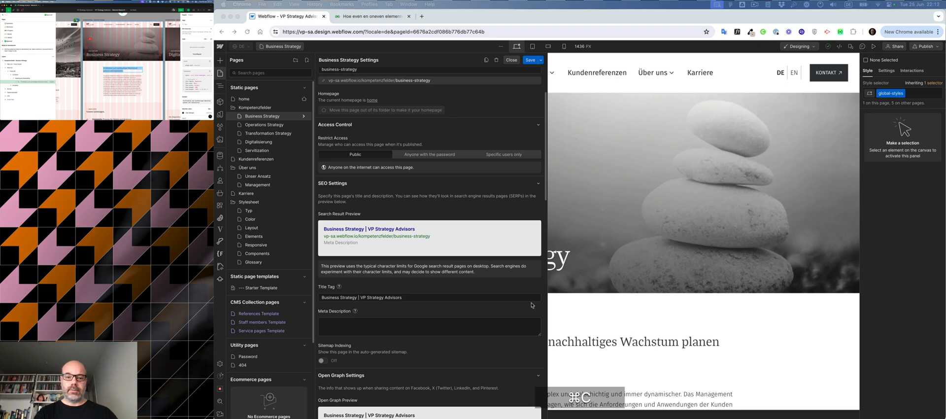
Step: Paste the copied sentence as the Business Strategy meta description and save the page settings
left_click(338, 324)
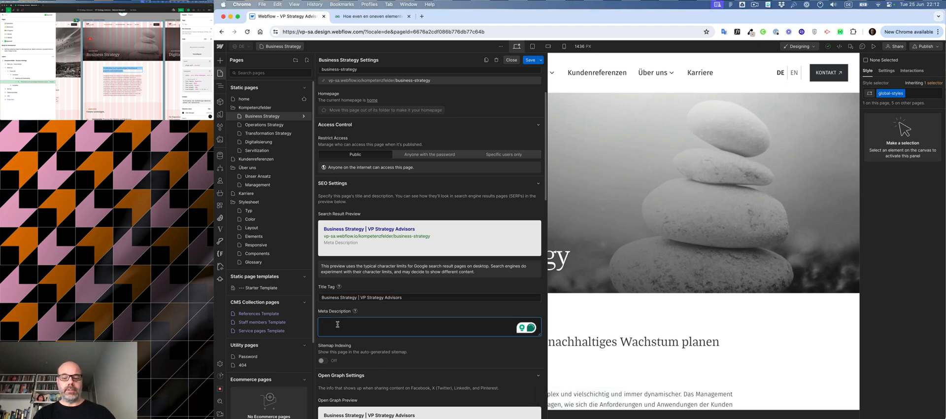
key("super+v")
scroll(402, 337, "down", 5)
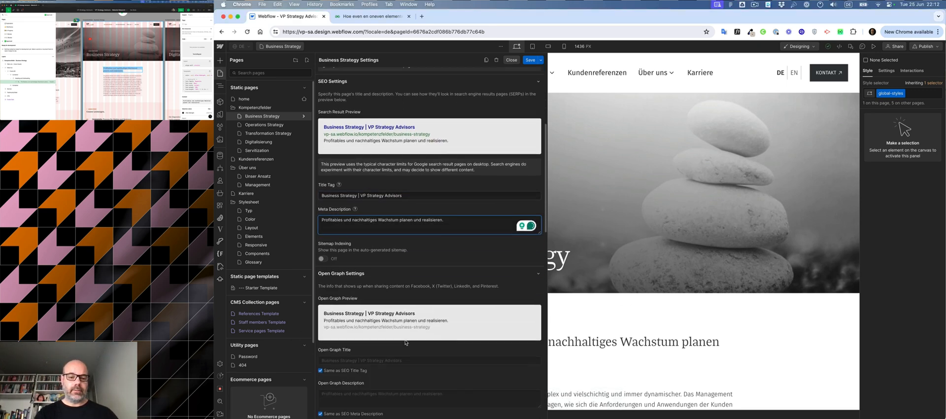
scroll(406, 341, "up", 4)
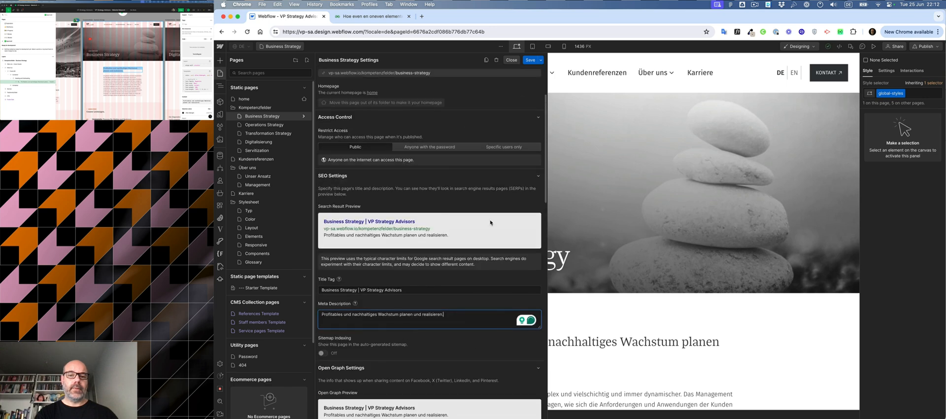
left_click(530, 60)
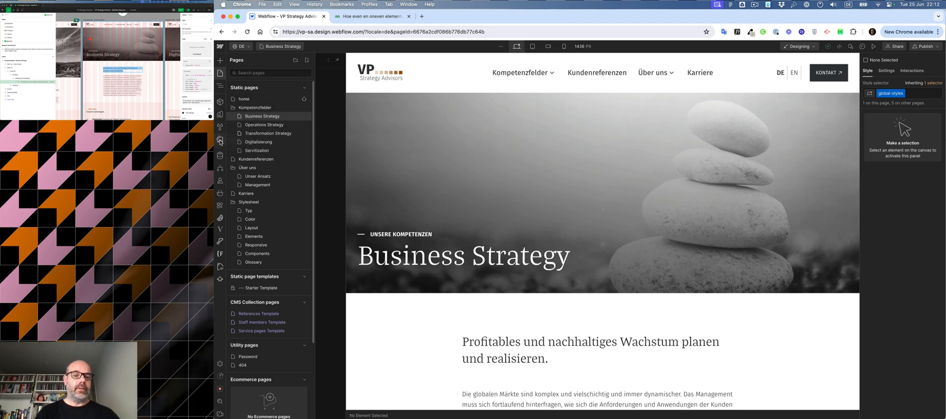
Step: Find the Business Strategy header image among the assets and copy its URL
left_click(220, 139)
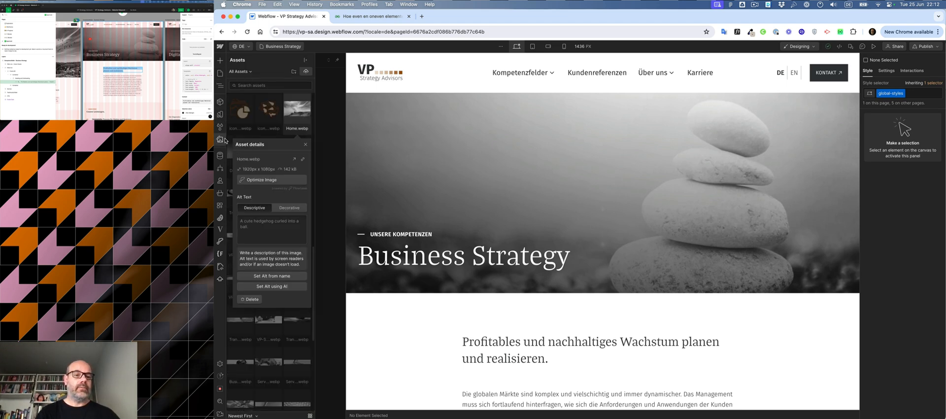
left_click(305, 144)
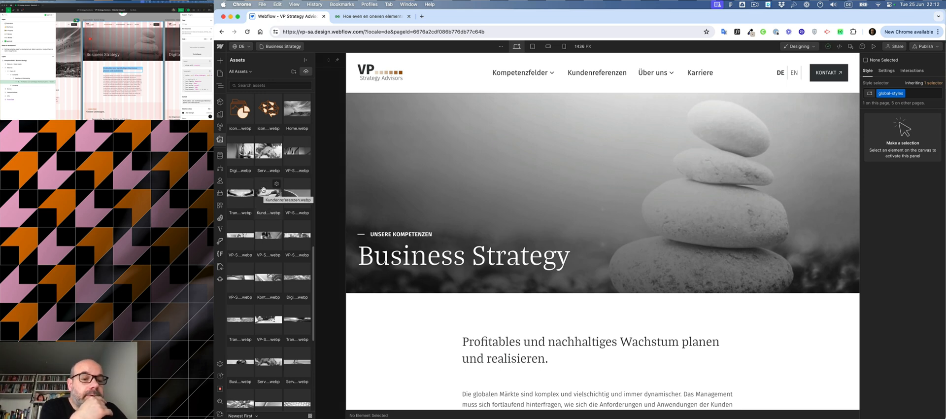
scroll(263, 189, "down", 4)
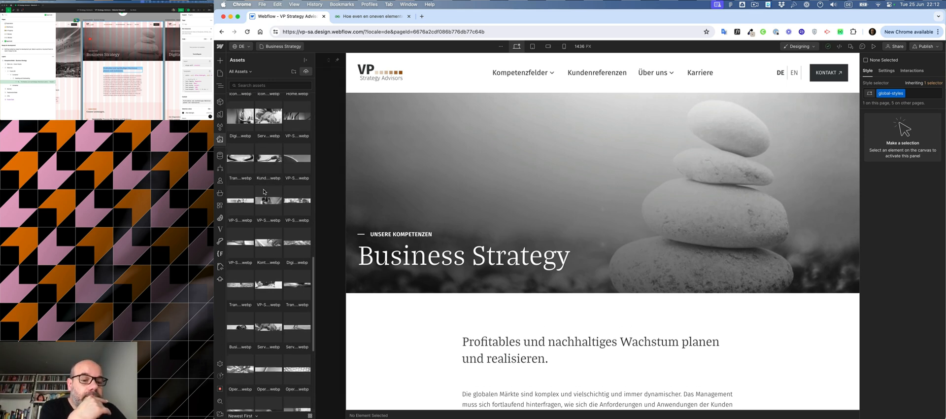
scroll(263, 189, "down", 3)
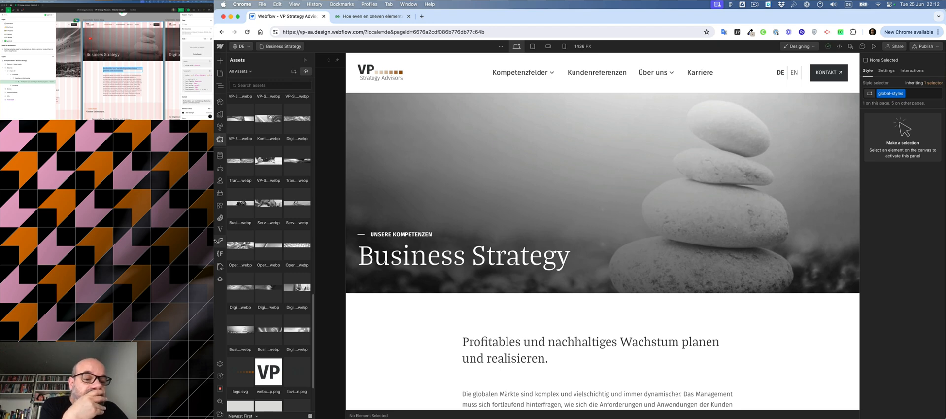
left_click(250, 320)
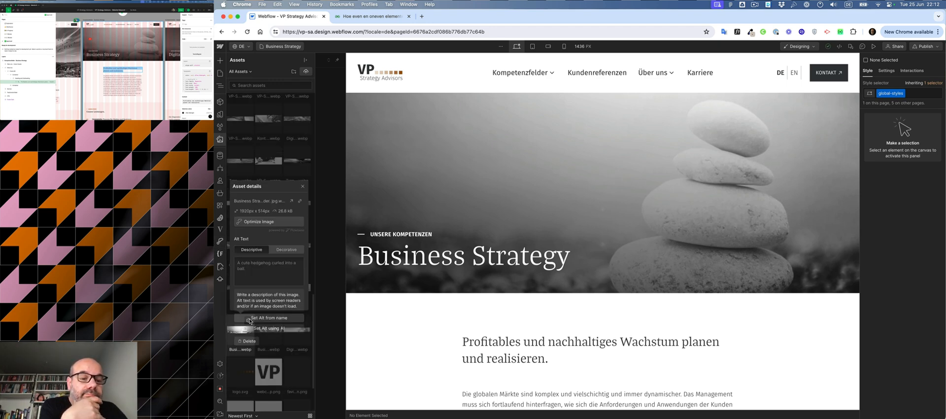
left_click(300, 162)
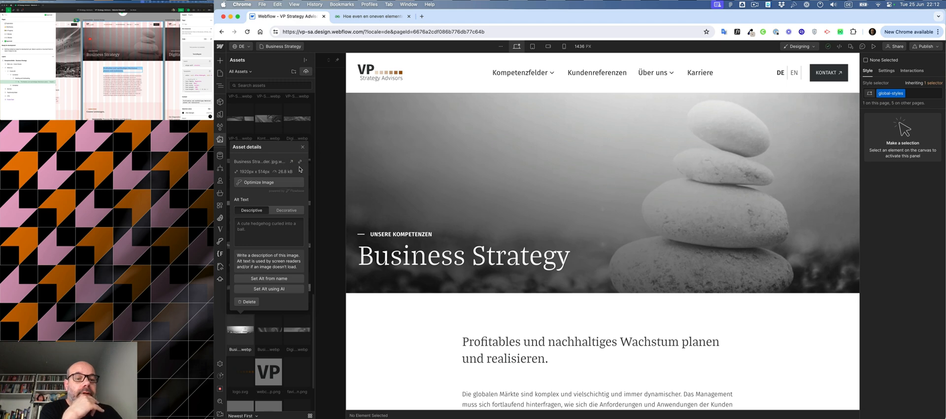
left_click(303, 147)
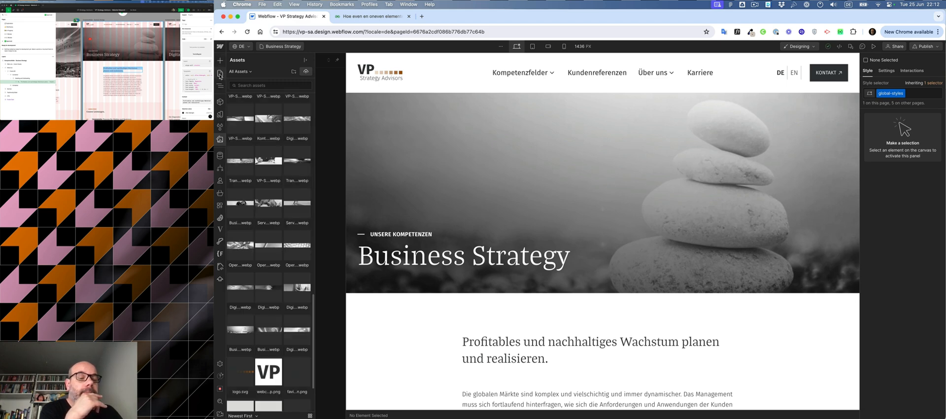
Step: Reopen the Business Strategy page settings, paste the image URL into the Open Graph Image URL field, and save
left_click(220, 72)
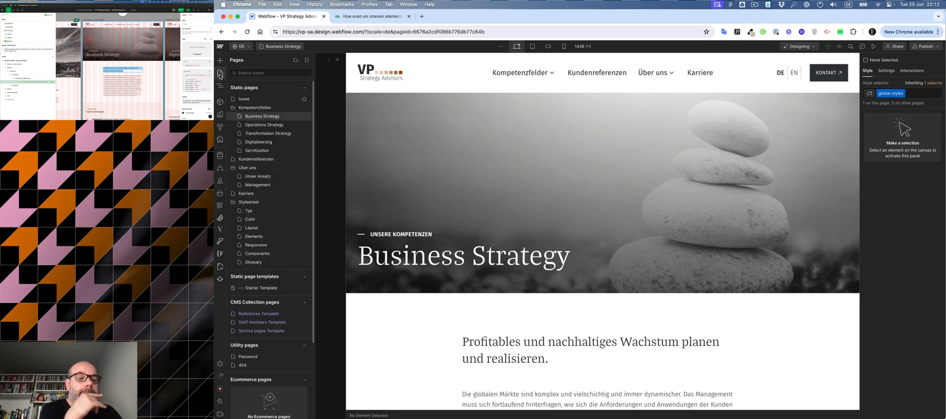
left_click(304, 117)
scroll(375, 311, "down", 8)
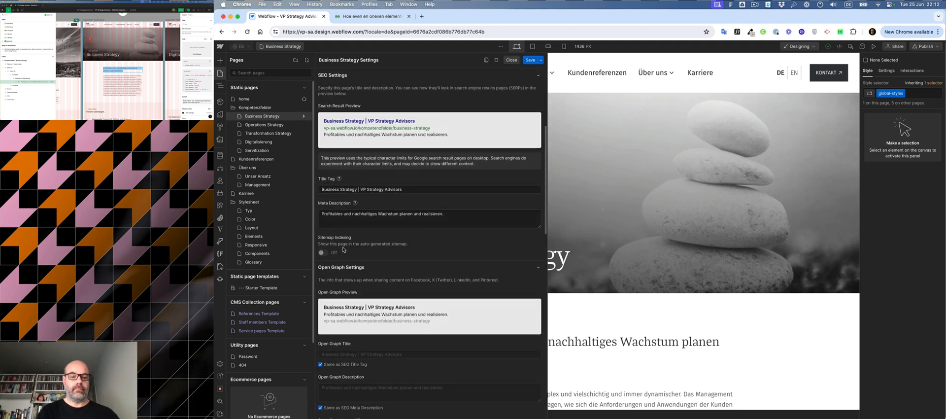
scroll(342, 165, "down", 6)
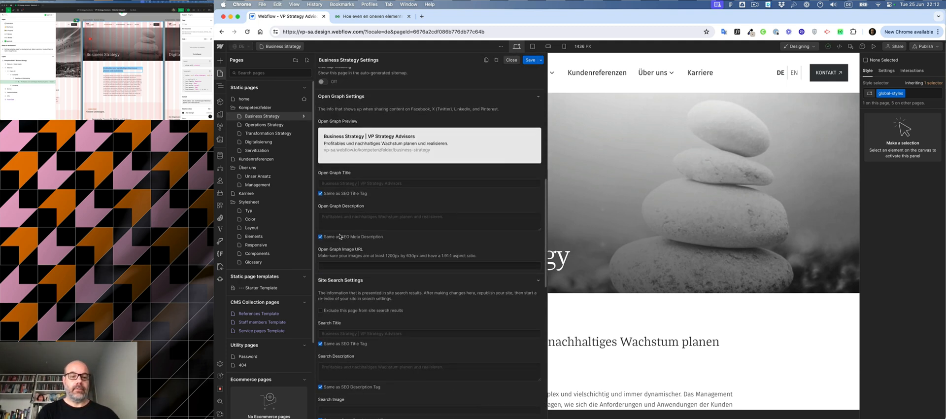
left_click(336, 265)
key("super+v")
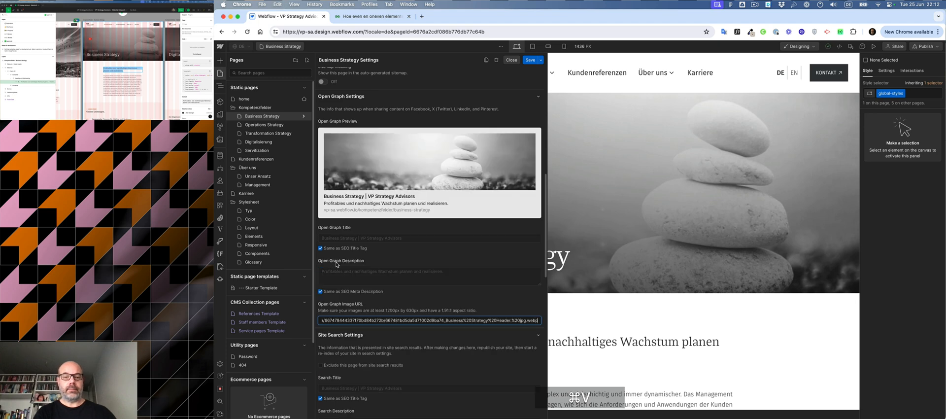
scroll(473, 212, "up", 4)
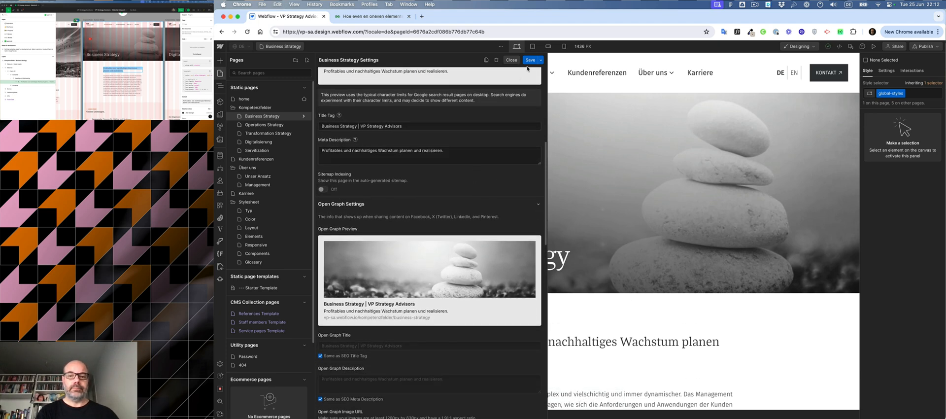
left_click(530, 60)
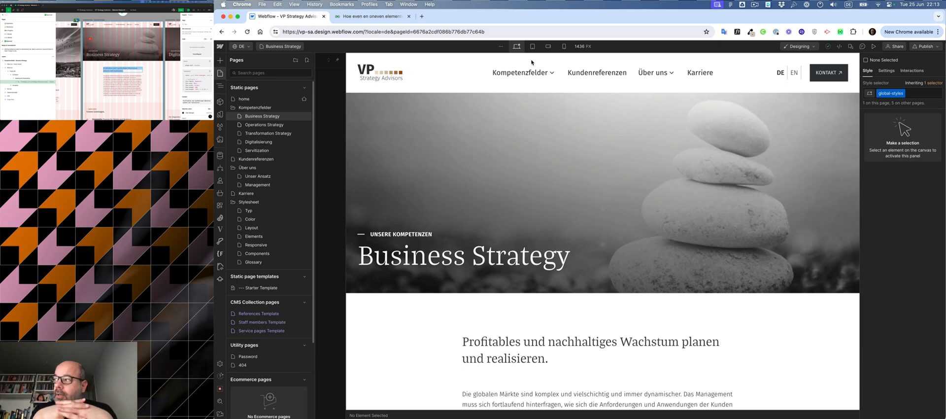
Step: Browse the site preview in the other window to review the remaining pages
scroll(108, 64, "right", 15)
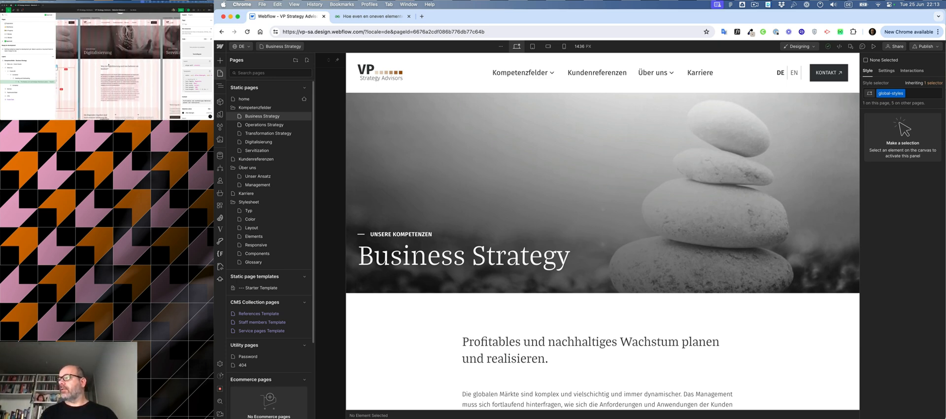
scroll(109, 64, "right", 15)
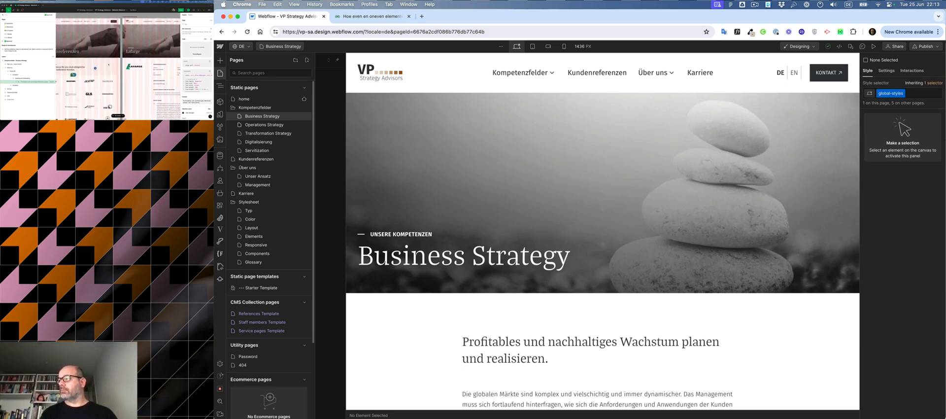
scroll(109, 65, "down", 5)
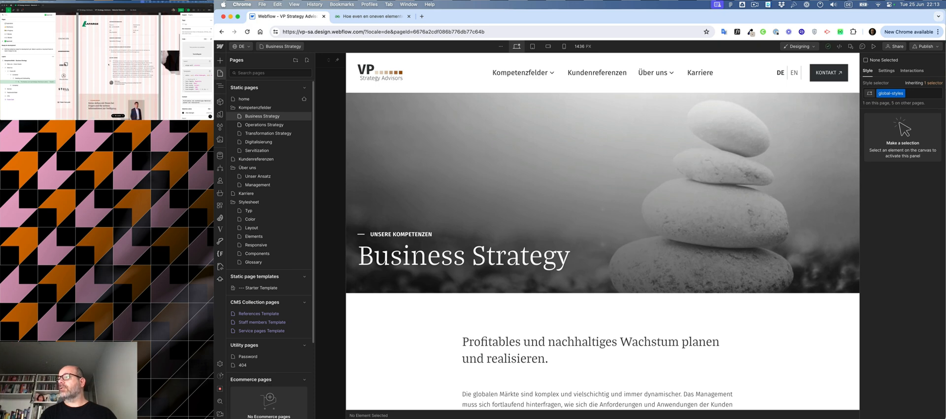
scroll(109, 64, "up", 2)
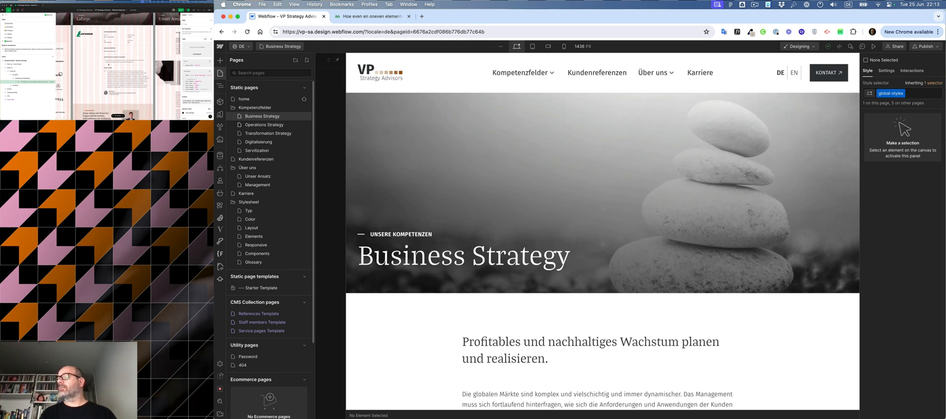
scroll(108, 64, "up", 12)
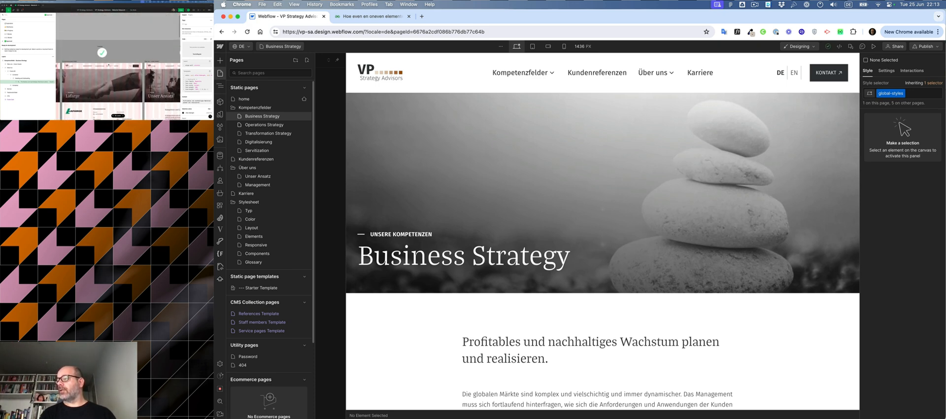
scroll(108, 64, "down", 15)
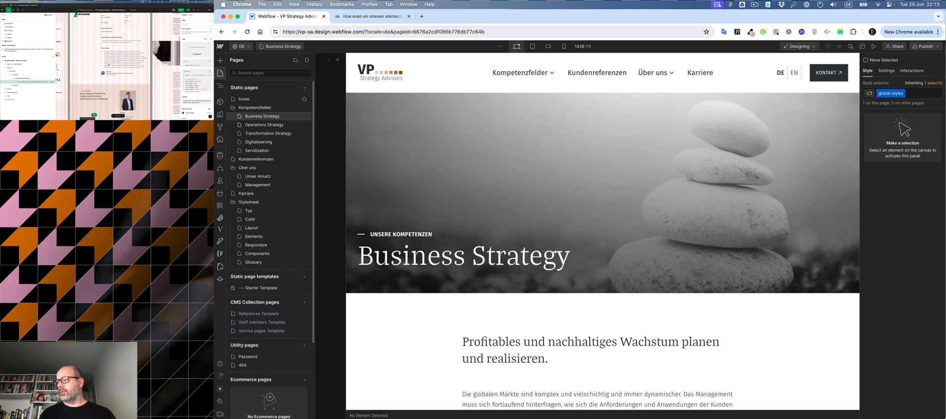
scroll(109, 64, "left", 2)
scroll(109, 64, "up", 10)
scroll(109, 64, "down", 10)
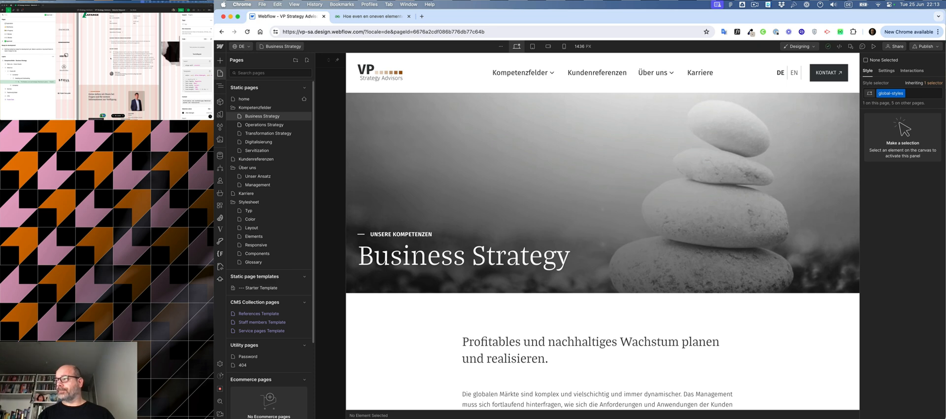
Step: Open the References Template page settings and review the dynamic SEO and Open Graph field options, then close them
scroll(111, 59, "up", 2)
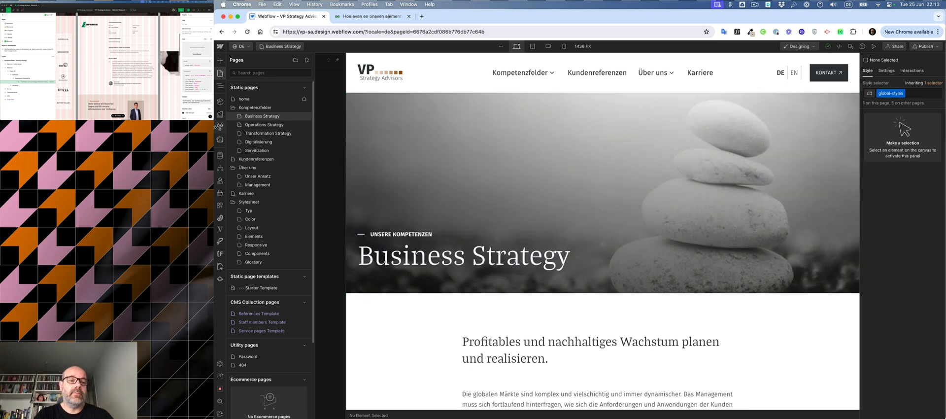
left_click(259, 314)
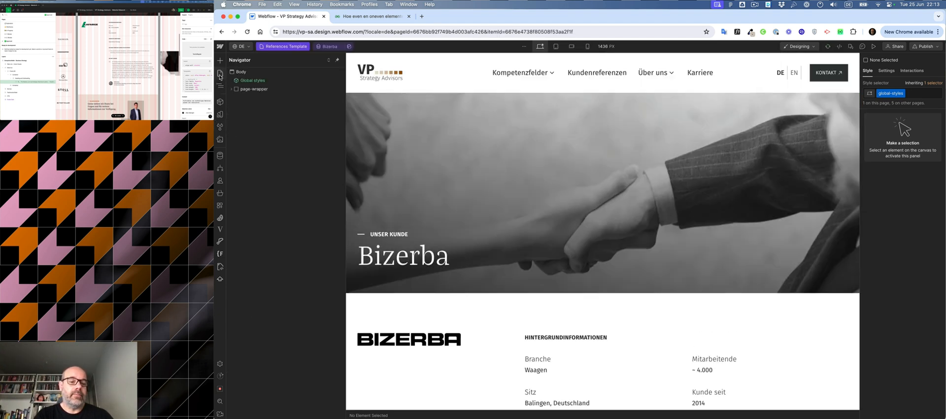
left_click(220, 73)
left_click(304, 314)
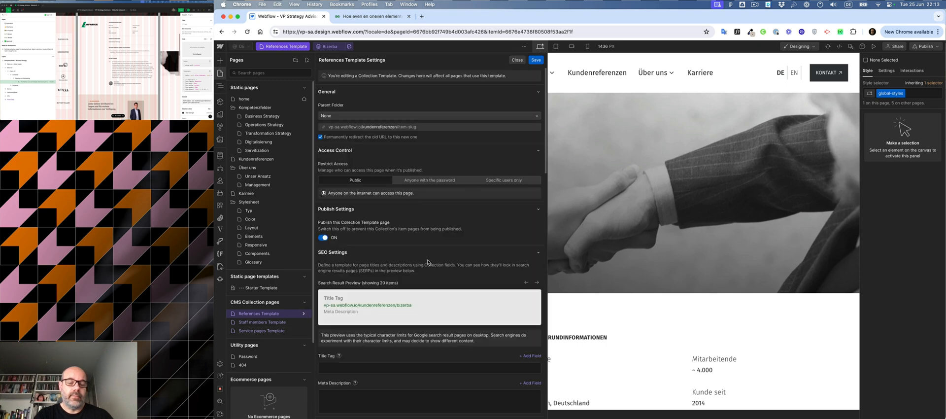
scroll(427, 262, "down", 3)
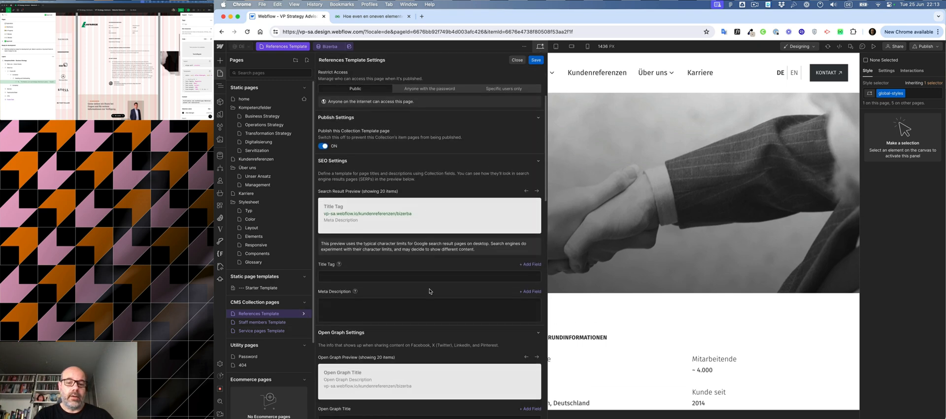
left_click(530, 265)
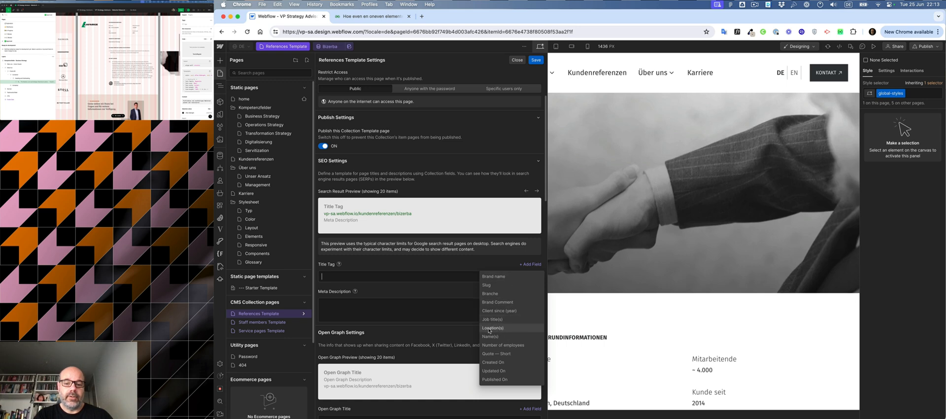
left_click(424, 292)
left_click(532, 293)
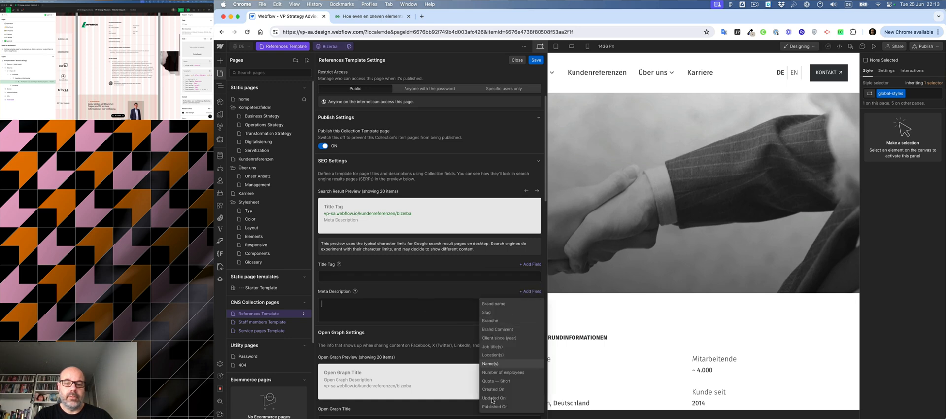
left_click(446, 295)
scroll(446, 295, "down", 3)
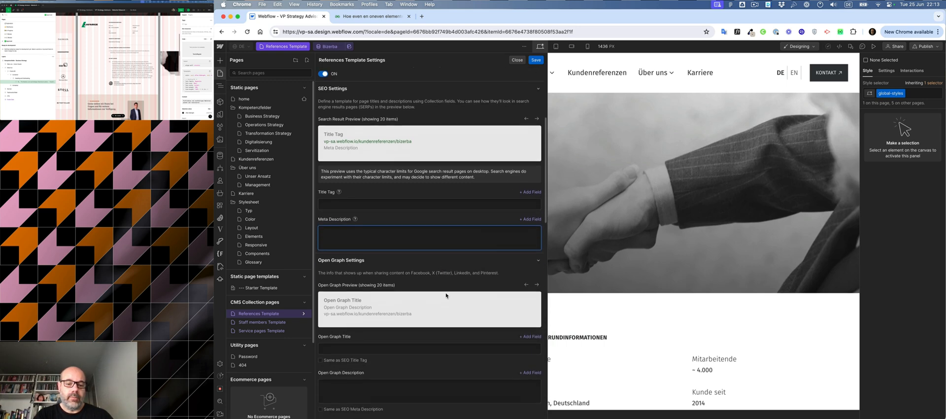
scroll(446, 295, "down", 6)
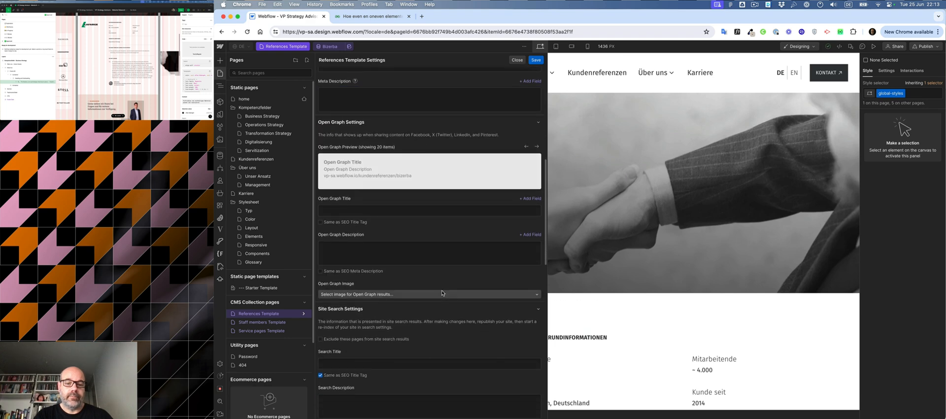
left_click(442, 293)
left_click(438, 283)
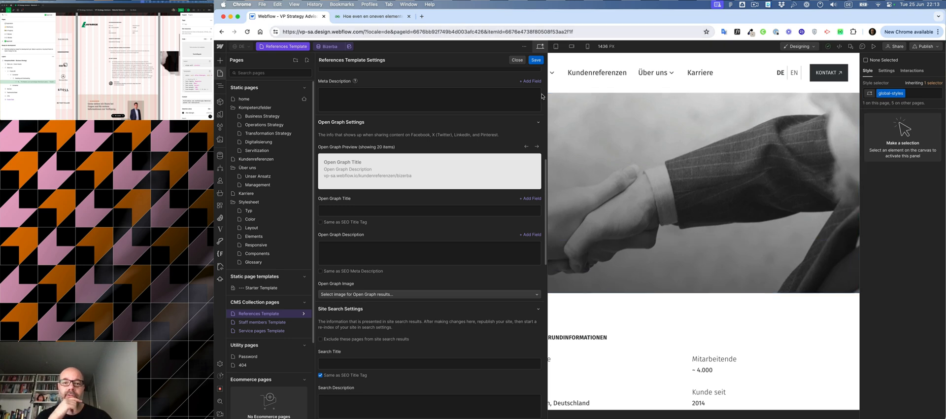
left_click(517, 60)
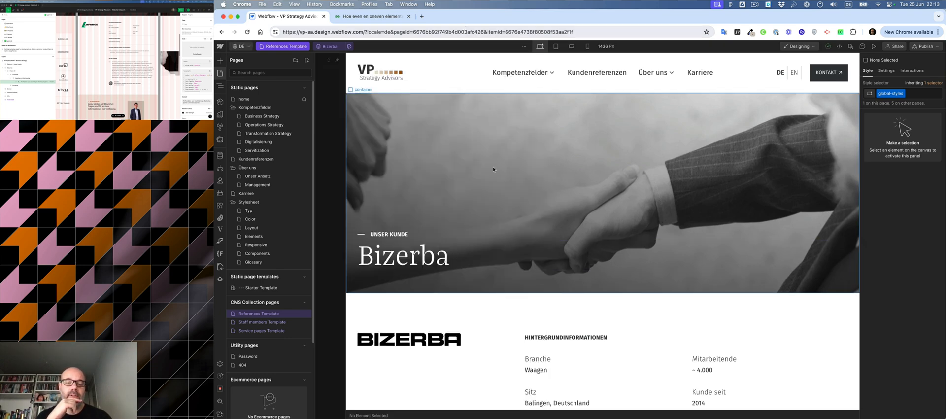
scroll(493, 169, "down", 5)
scroll(497, 169, "up", 4)
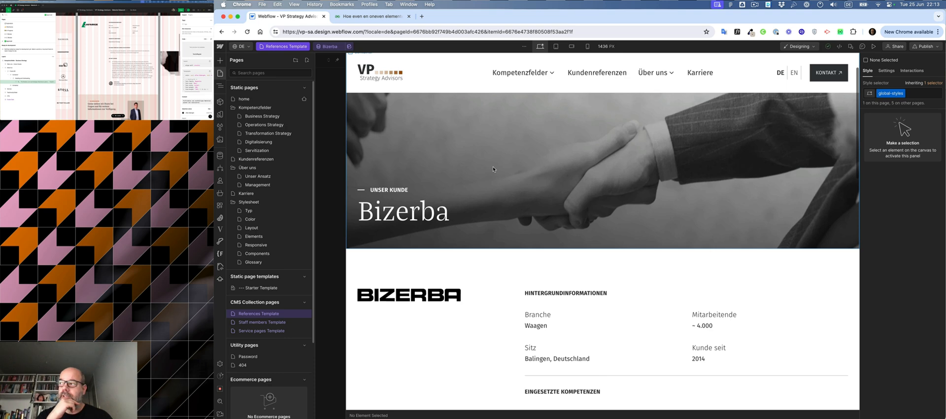
scroll(118, 66, "up", 6)
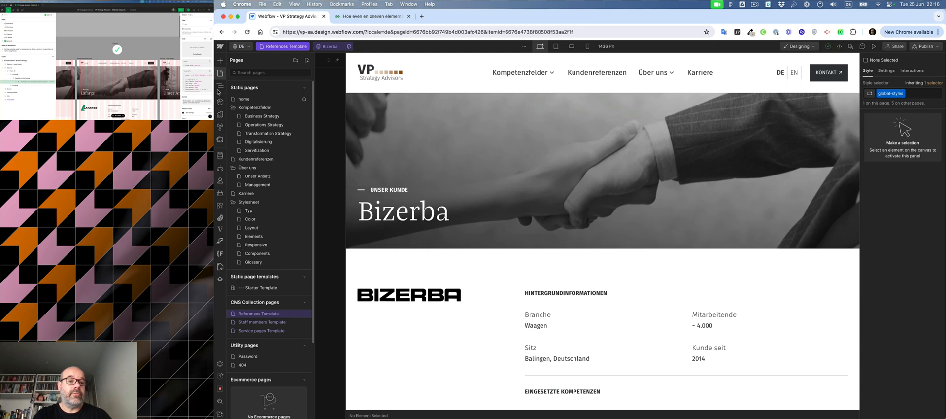
Step: Browse the list of site components and their instance counts
left_click(221, 104)
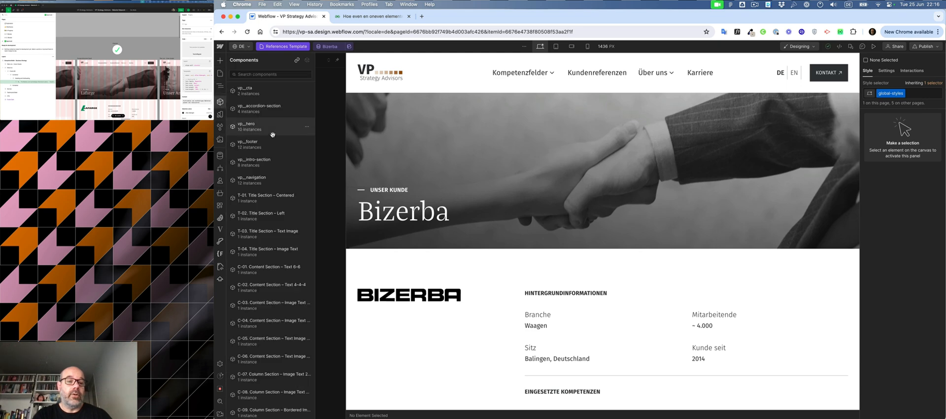
scroll(273, 135, "down", 6)
scroll(272, 135, "up", 6)
scroll(272, 134, "down", 5)
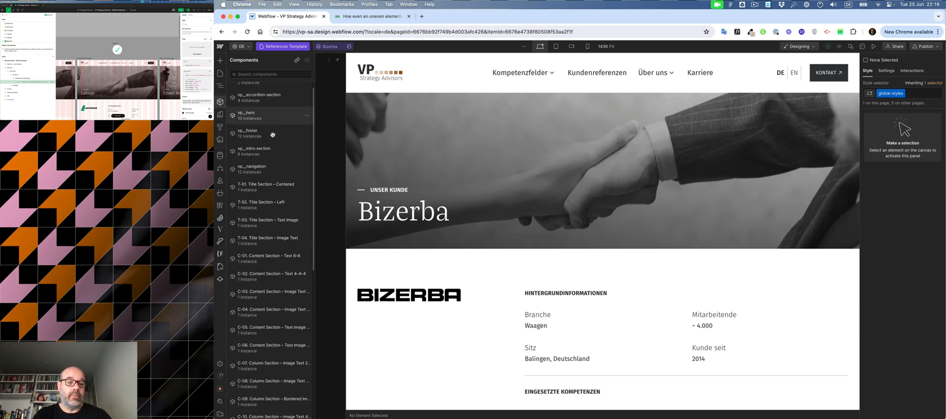
scroll(272, 135, "up", 5)
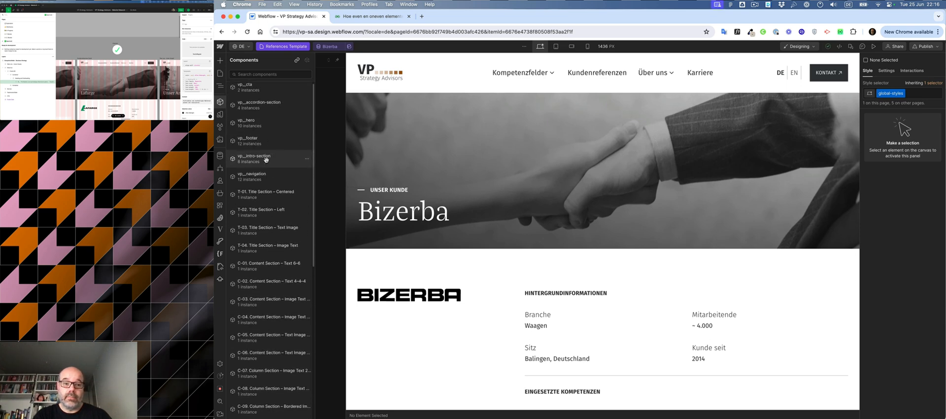
scroll(266, 159, "down", 5)
scroll(266, 160, "down", 5)
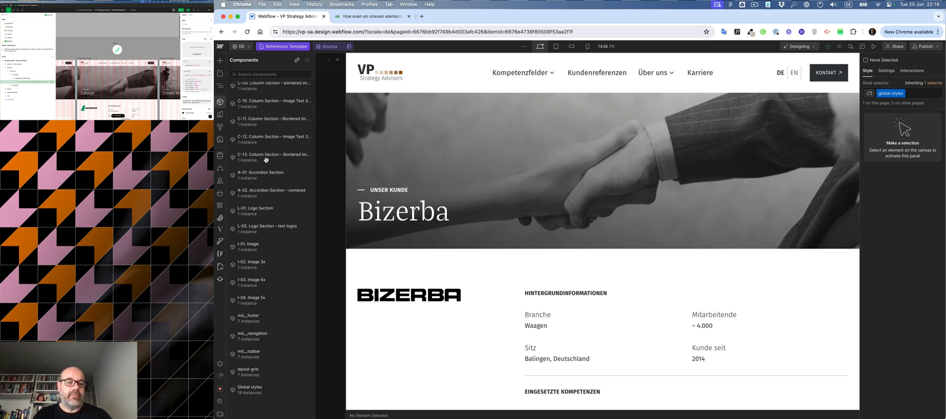
scroll(265, 168, "up", 10)
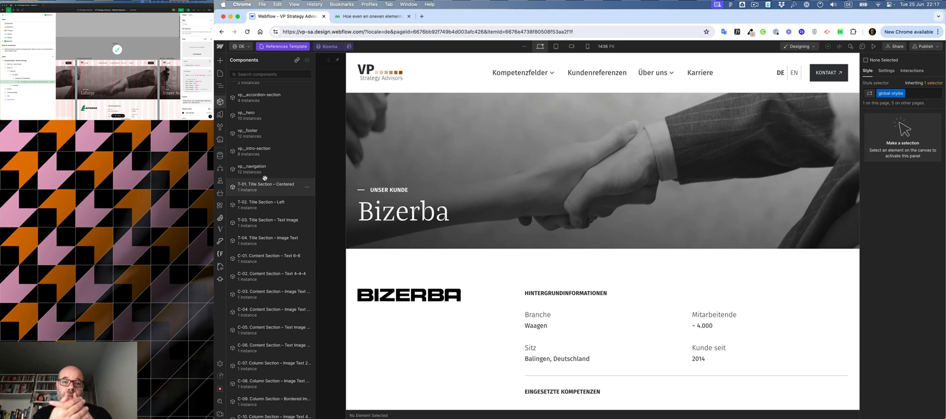
scroll(264, 177, "down", 6)
scroll(265, 178, "up", 4)
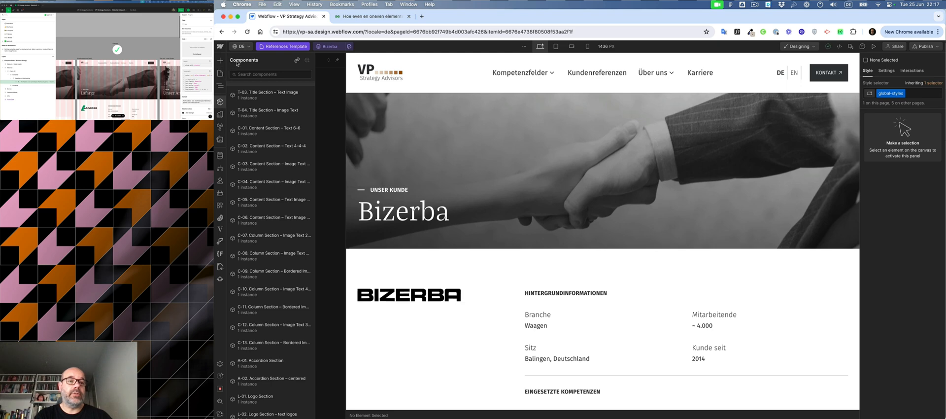
Step: Open the Components page in the Stylesheet folder and scroll through its pre-built layout component sections
left_click(219, 74)
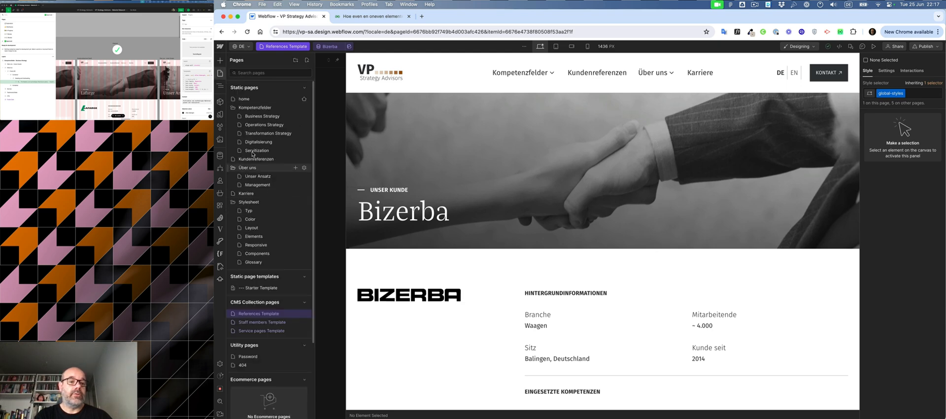
left_click(252, 253)
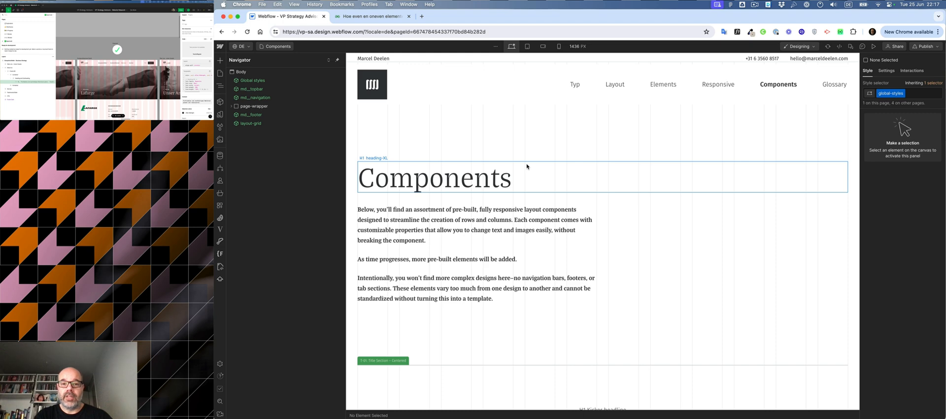
scroll(528, 226, "down", 5)
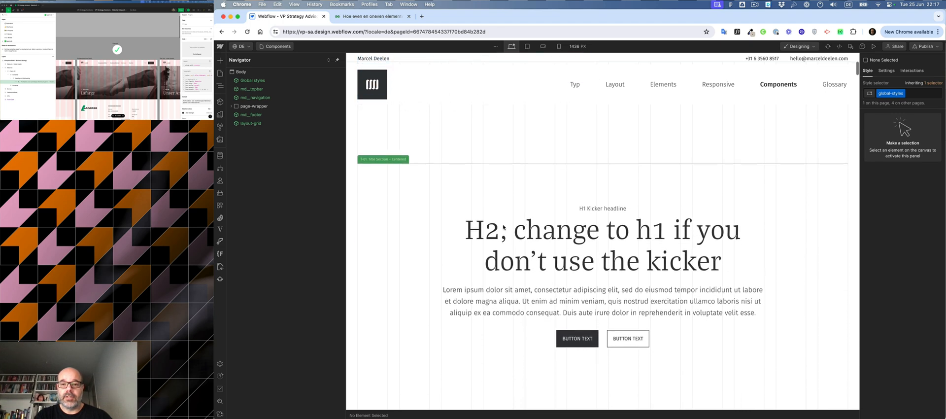
scroll(426, 236, "down", 2)
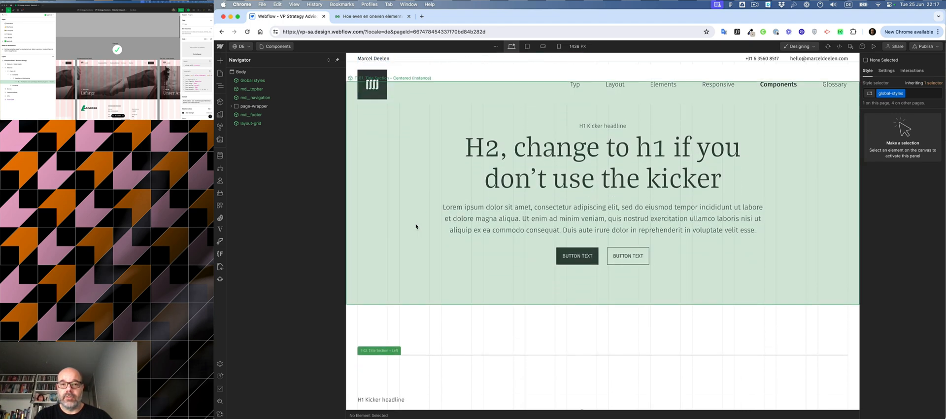
scroll(416, 226, "down", 7)
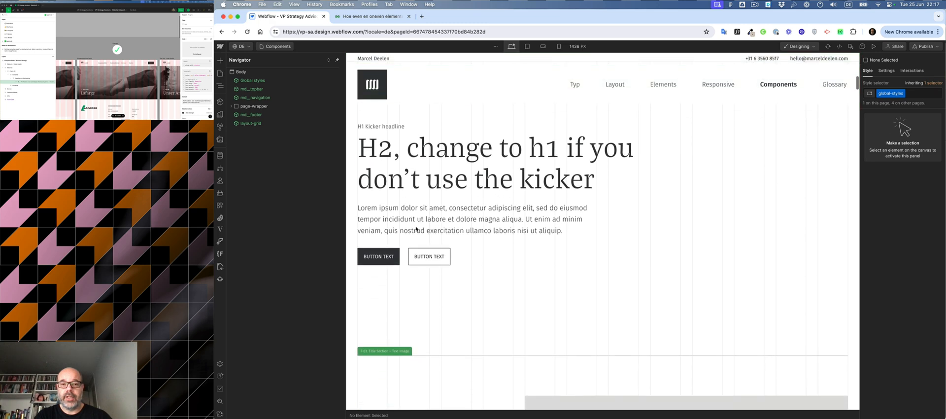
scroll(418, 227, "down", 5)
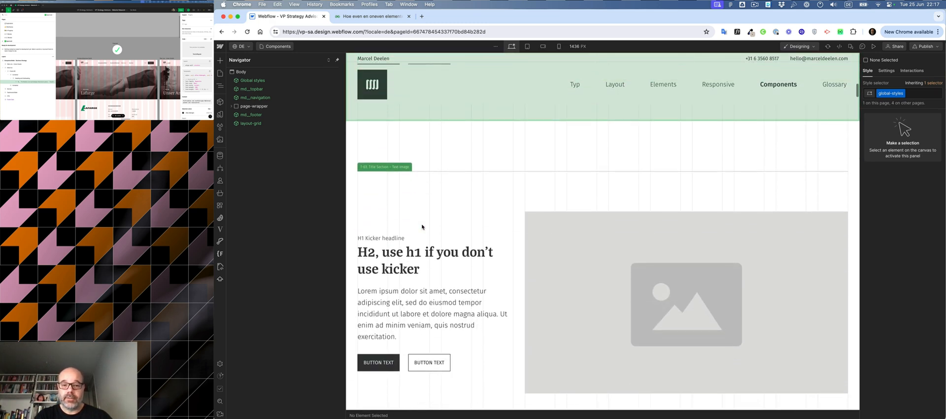
scroll(421, 226, "down", 10)
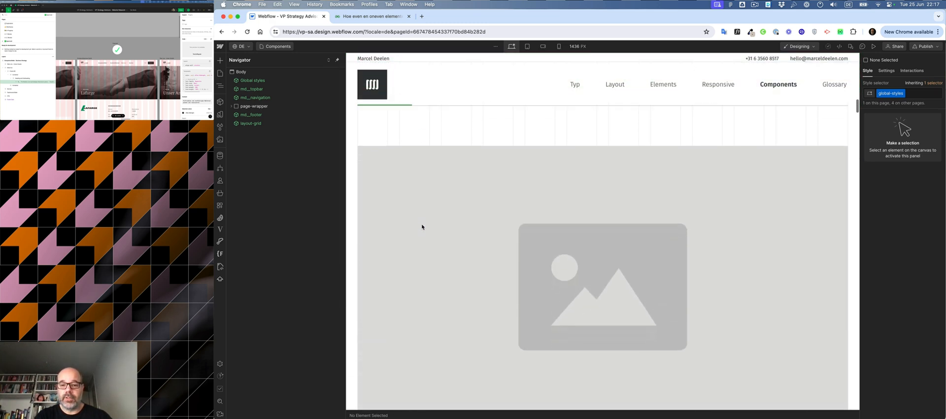
scroll(422, 227, "down", 5)
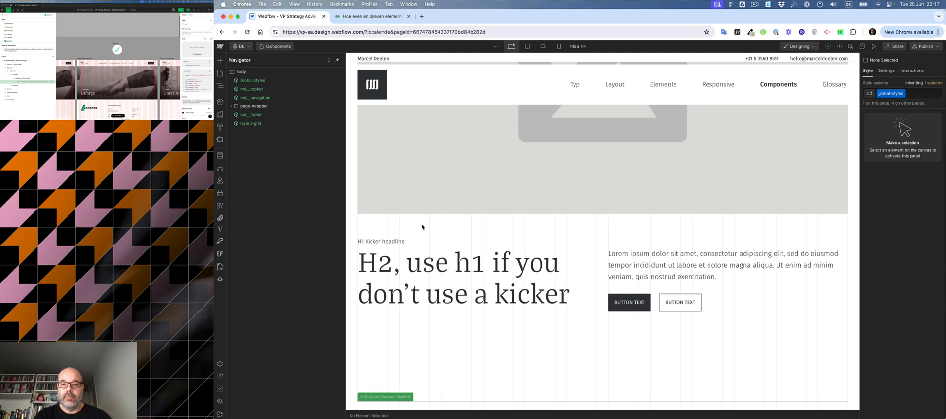
scroll(421, 227, "up", 1)
scroll(421, 226, "down", 3)
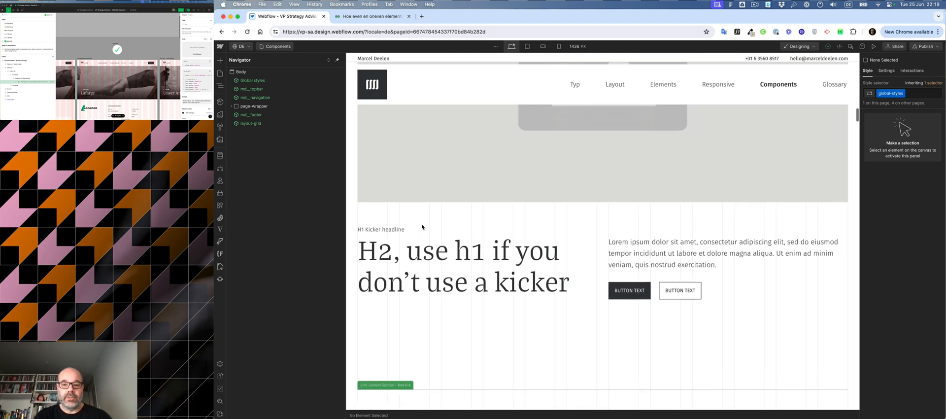
scroll(422, 226, "up", 1)
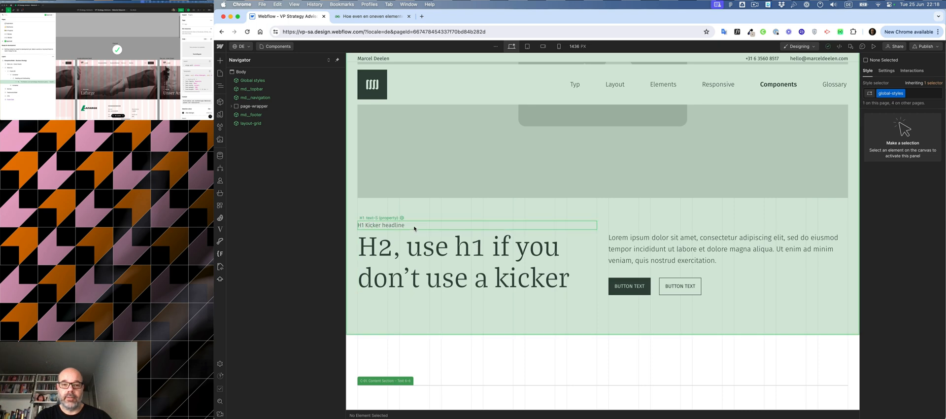
scroll(447, 311, "down", 6)
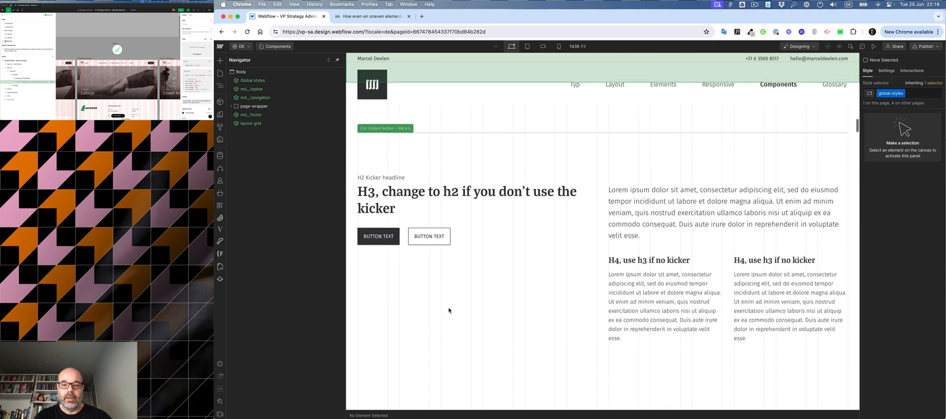
scroll(452, 281, "down", 5)
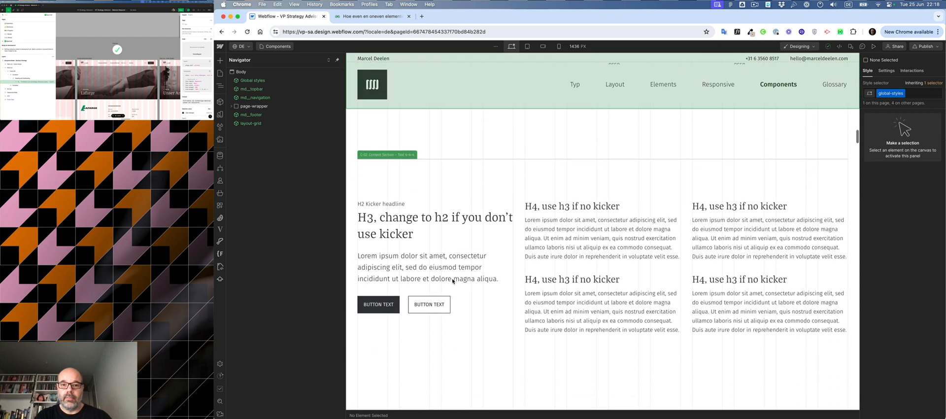
scroll(483, 242, "down", 10)
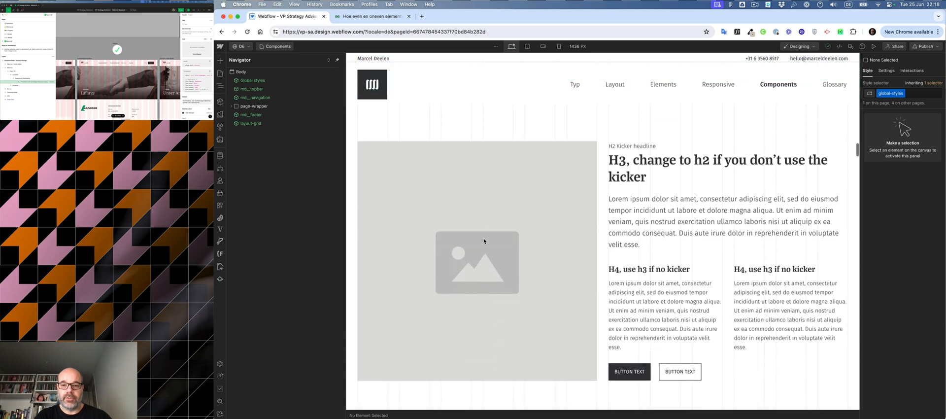
scroll(483, 241, "down", 3)
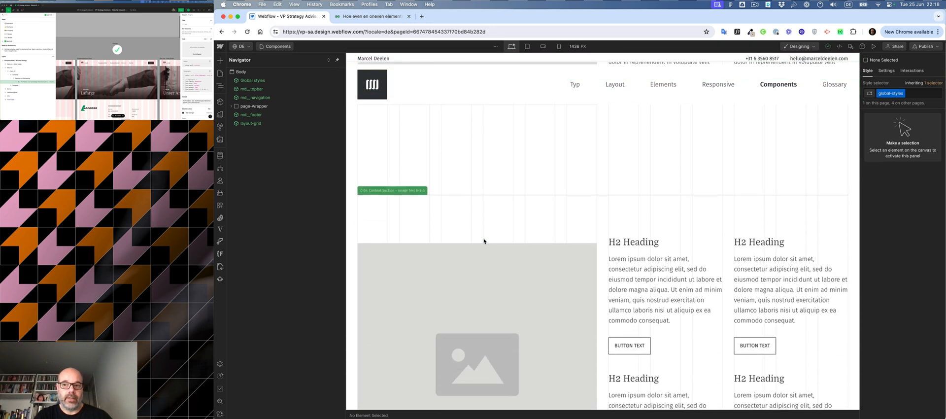
scroll(483, 241, "down", 5)
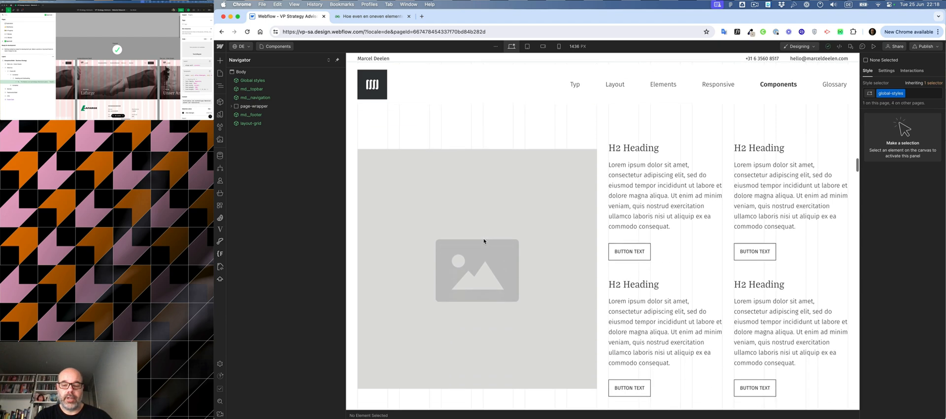
scroll(484, 241, "down", 5)
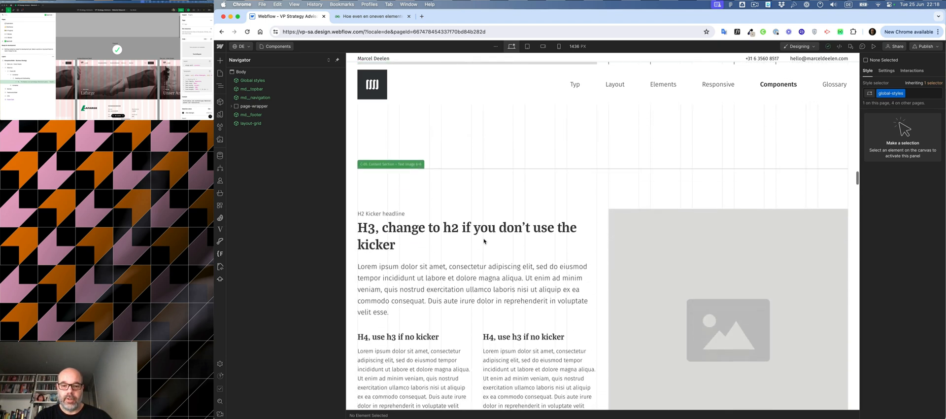
scroll(485, 240, "down", 5)
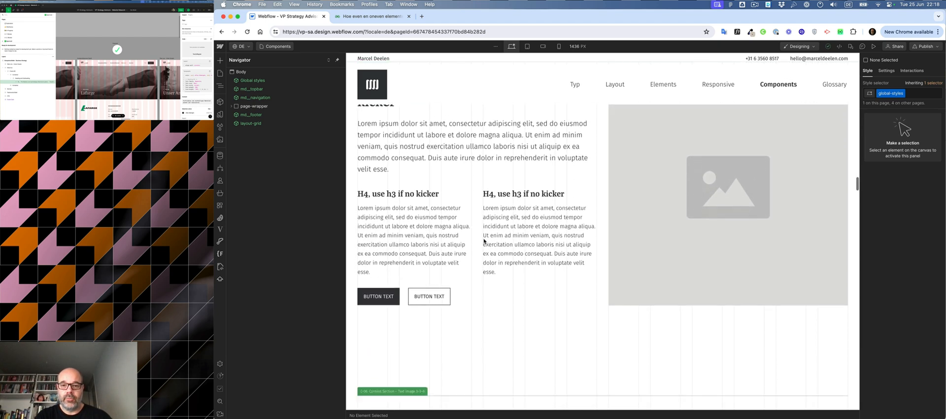
scroll(484, 241, "down", 6)
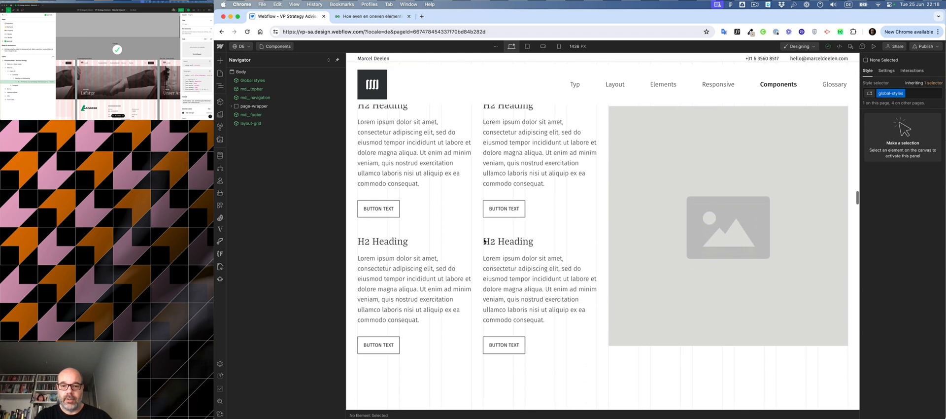
scroll(484, 241, "down", 1)
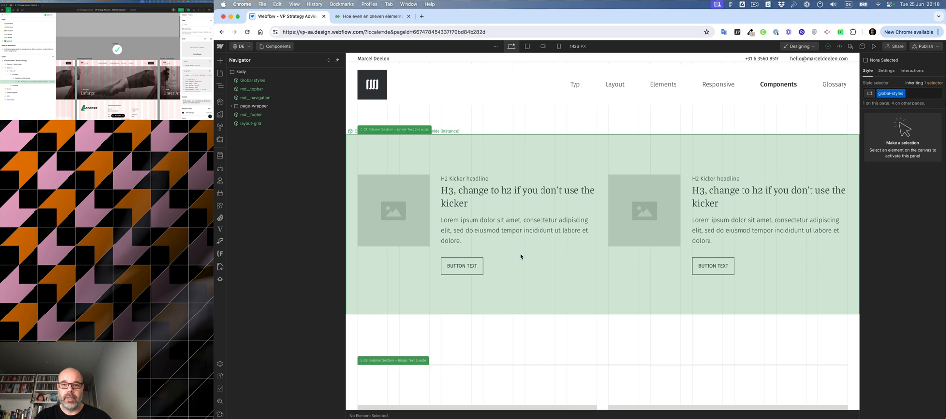
scroll(521, 256, "down", 10)
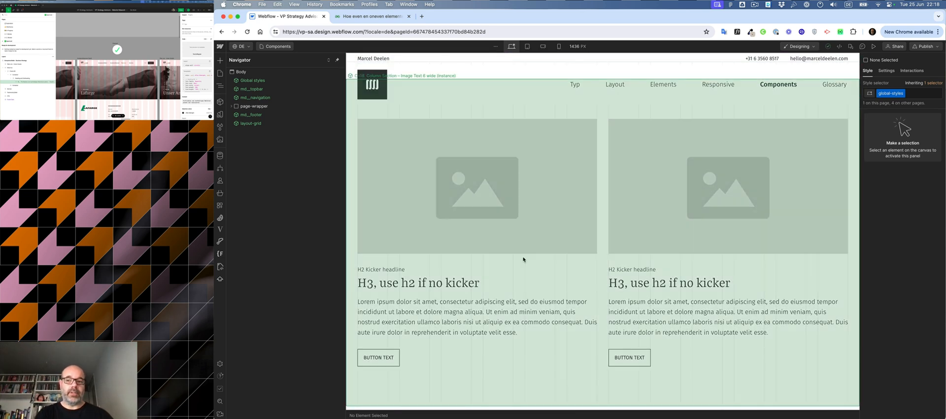
scroll(523, 259, "down", 10)
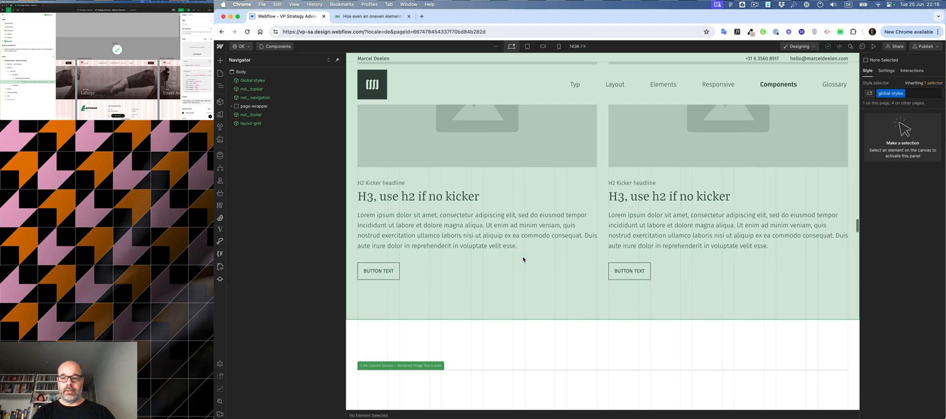
scroll(523, 259, "down", 10)
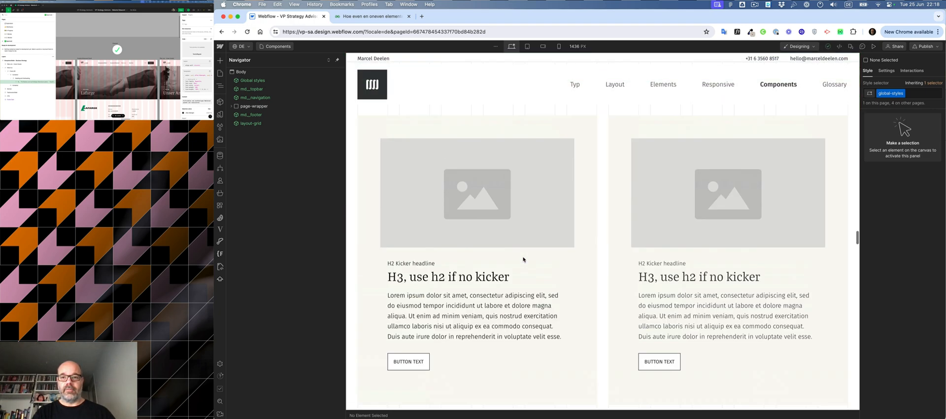
scroll(523, 259, "up", 20)
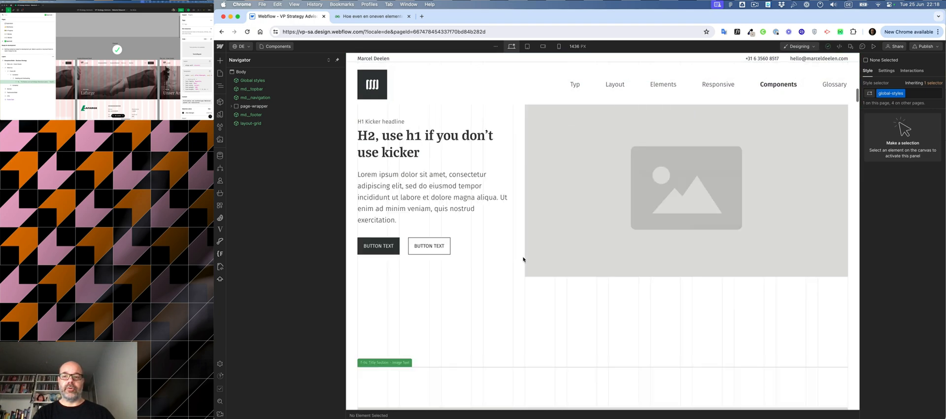